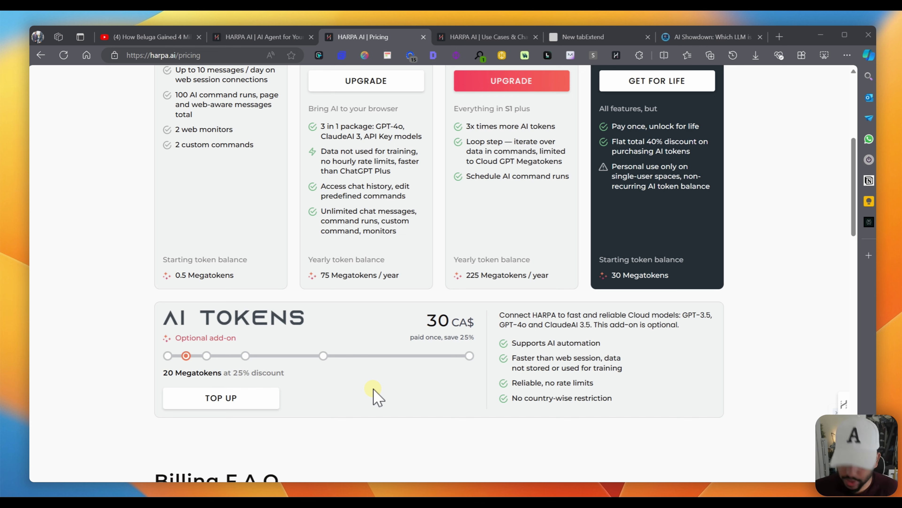
Open the HARPA assistant on the pricing page and switch its AI connection to Claude AI with the Claude 3.5 Sonnet model
{"action": "key", "text": "alt+a"}
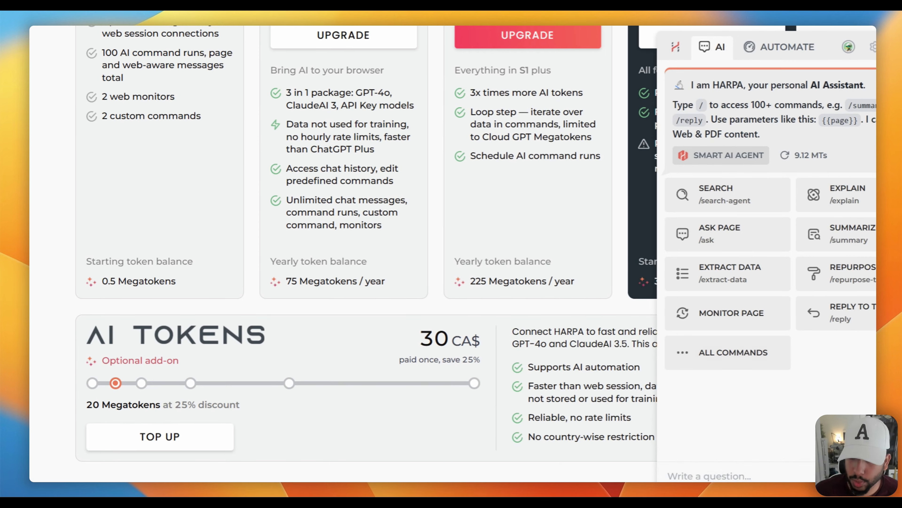
{"action": "left_click", "coordinate": [676, 500]}
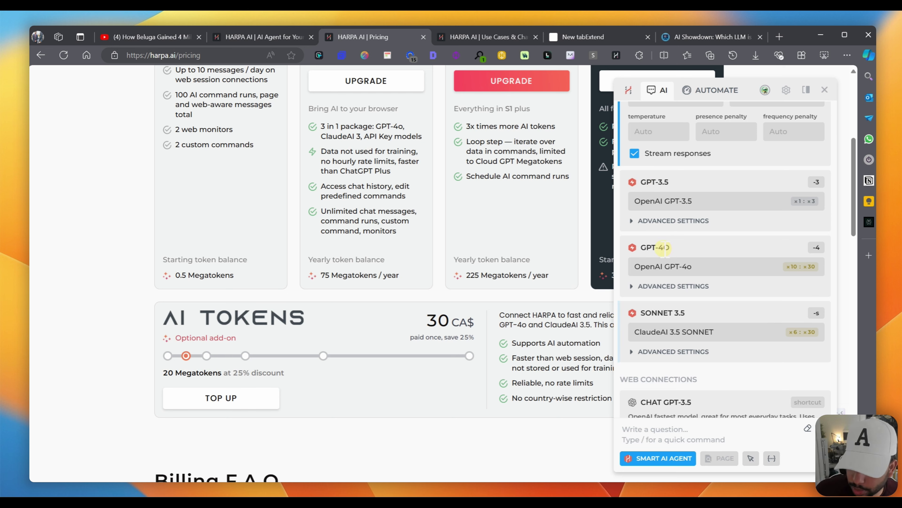
{"action": "scroll", "coordinate": [663, 247], "scroll_direction": "down", "scroll_amount": 4}
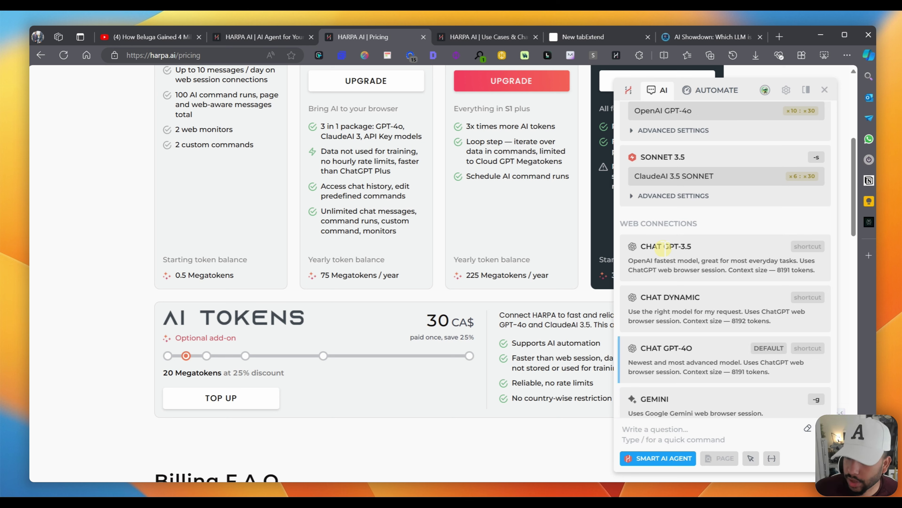
{"action": "left_click", "coordinate": [666, 282]}
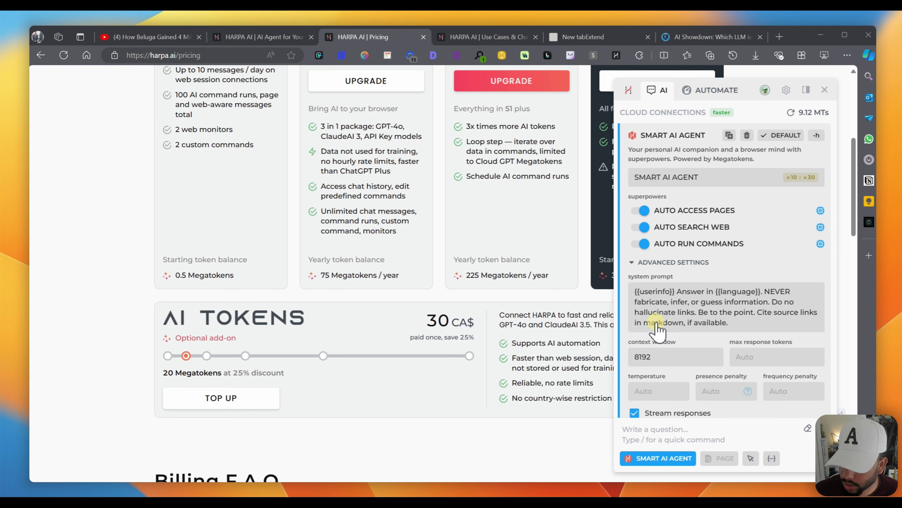
{"action": "scroll", "coordinate": [656, 323], "scroll_direction": "down", "scroll_amount": 11}
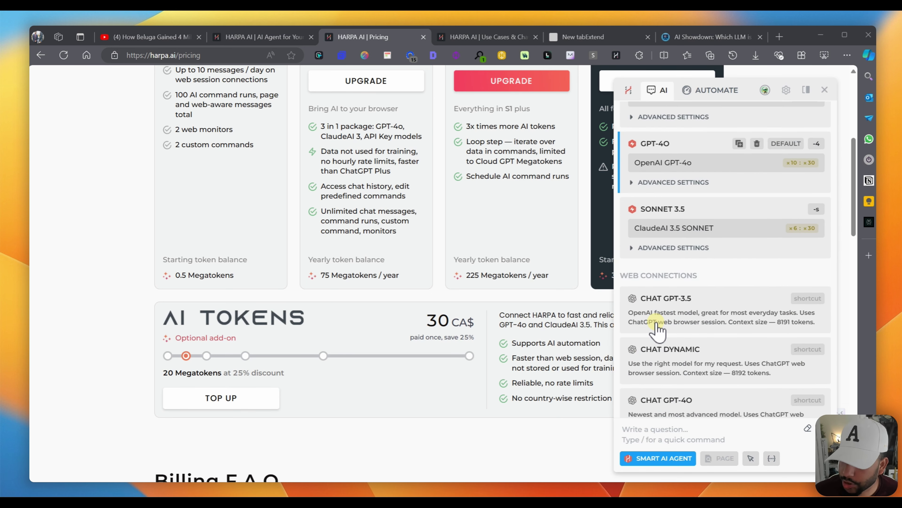
{"action": "scroll", "coordinate": [656, 324], "scroll_direction": "down", "scroll_amount": 3}
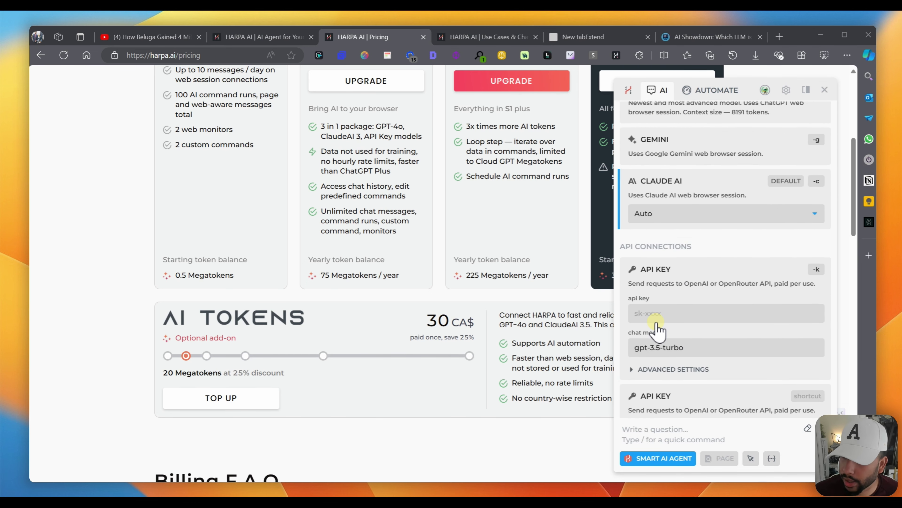
{"action": "left_click", "coordinate": [726, 213]}
{"action": "left_click", "coordinate": [727, 153]}
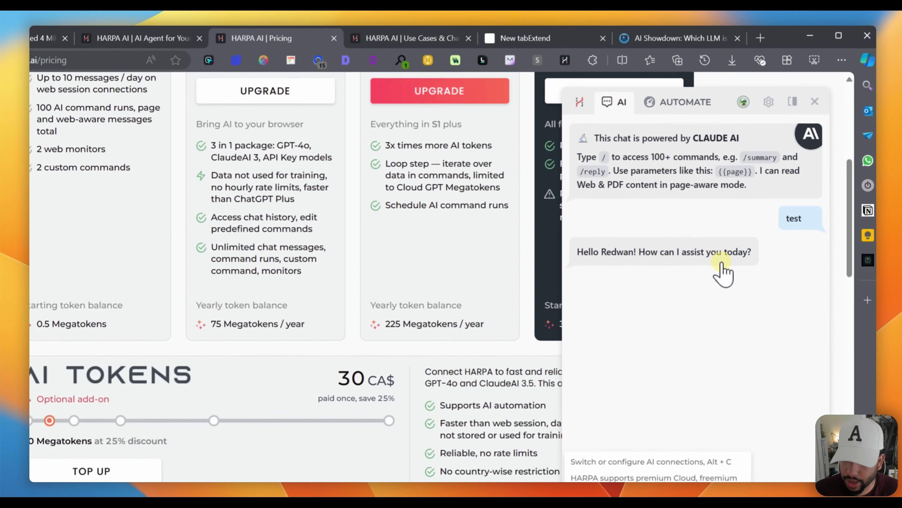
Send the message "test" to Claude AI and look at the recent chats on the Claude site
{"action": "type", "text": "test"}
{"action": "key", "text": "Return"}
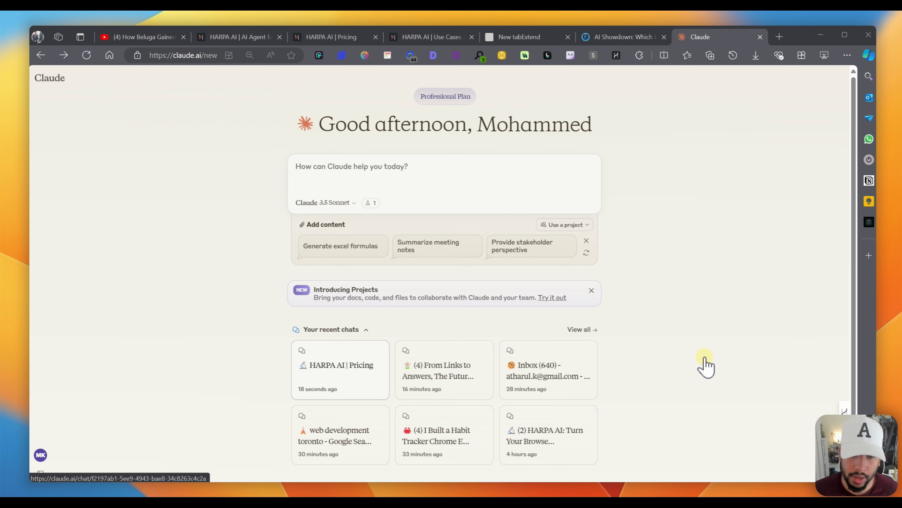
{"action": "scroll", "coordinate": [707, 359], "scroll_direction": "down", "scroll_amount": 1}
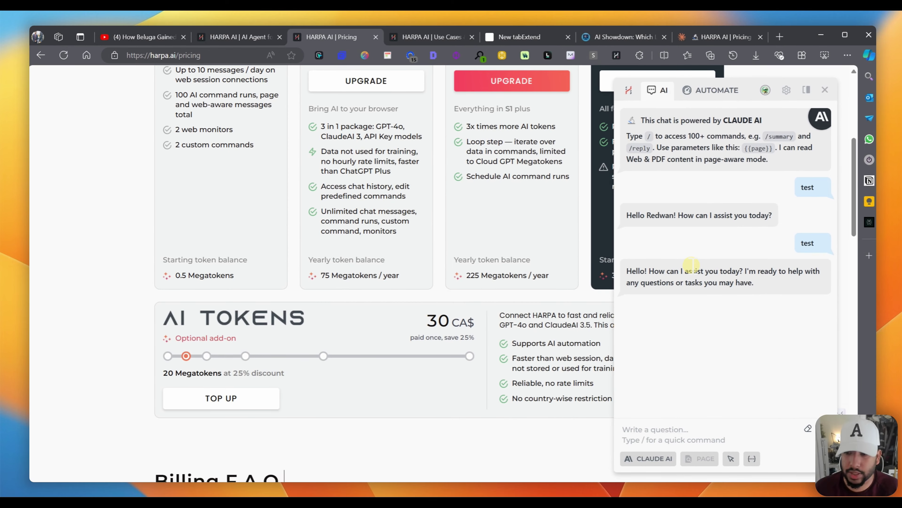
Review HARPA's AI connections, from the web session models up to the Smart AI Agent's cloud settings
{"action": "left_click", "coordinate": [648, 459]}
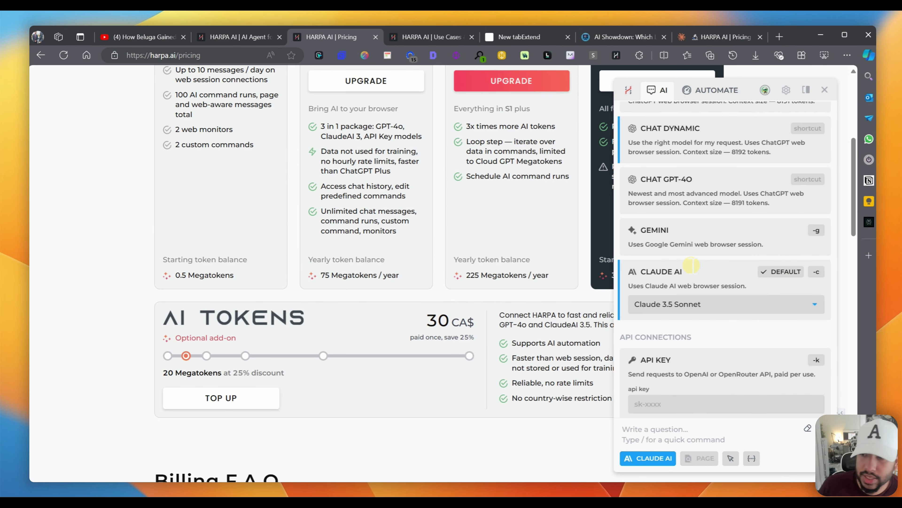
{"action": "scroll", "coordinate": [691, 265], "scroll_direction": "up", "scroll_amount": 10}
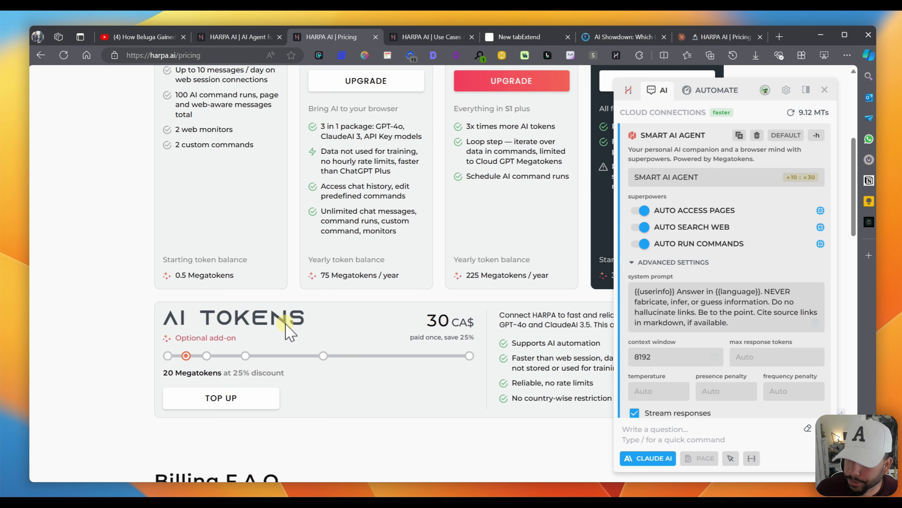
{"action": "scroll", "coordinate": [725, 259], "scroll_direction": "down", "scroll_amount": 3}
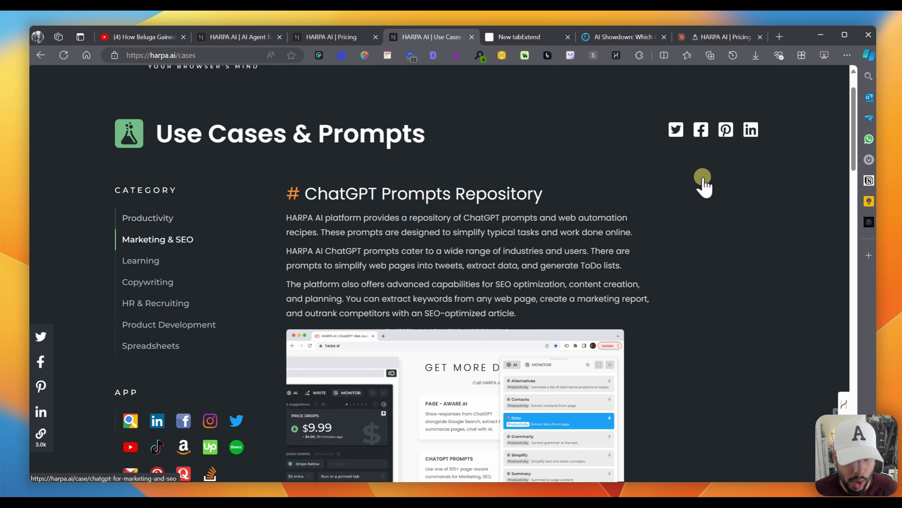
Open the Marketing & SEO category on the HARPA use cases page and look through its AI commands
{"action": "left_click", "coordinate": [157, 239]}
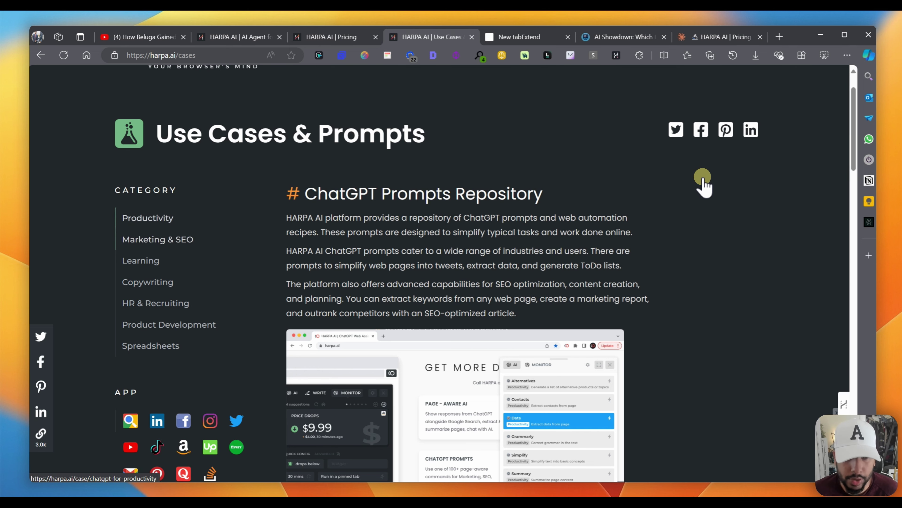
{"action": "scroll", "coordinate": [703, 181], "scroll_direction": "down", "scroll_amount": 4}
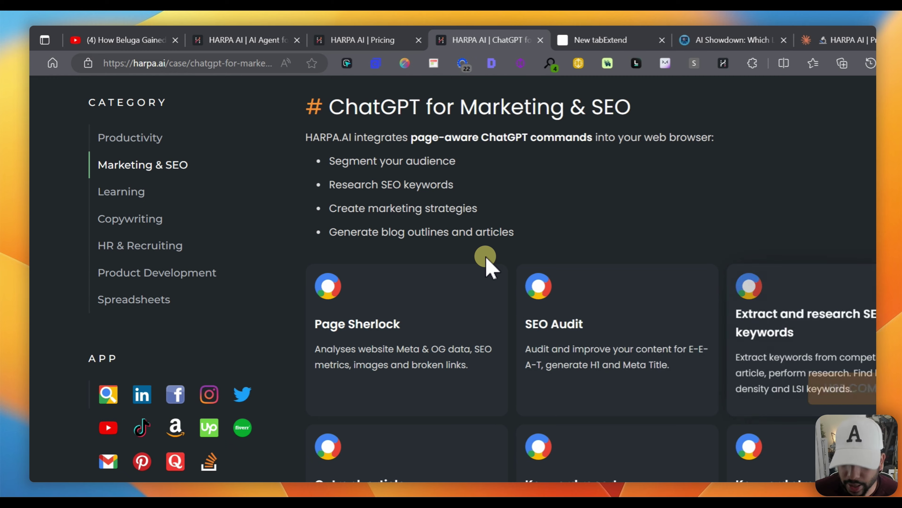
{"action": "scroll", "coordinate": [463, 212], "scroll_direction": "down", "scroll_amount": 12}
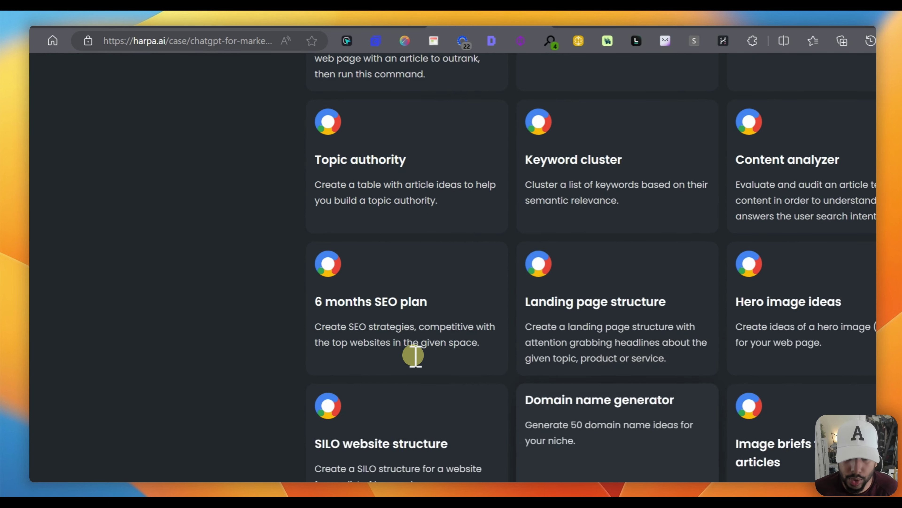
{"action": "scroll", "coordinate": [393, 324], "scroll_direction": "down", "scroll_amount": 1}
{"action": "scroll", "coordinate": [401, 313], "scroll_direction": "down", "scroll_amount": 5}
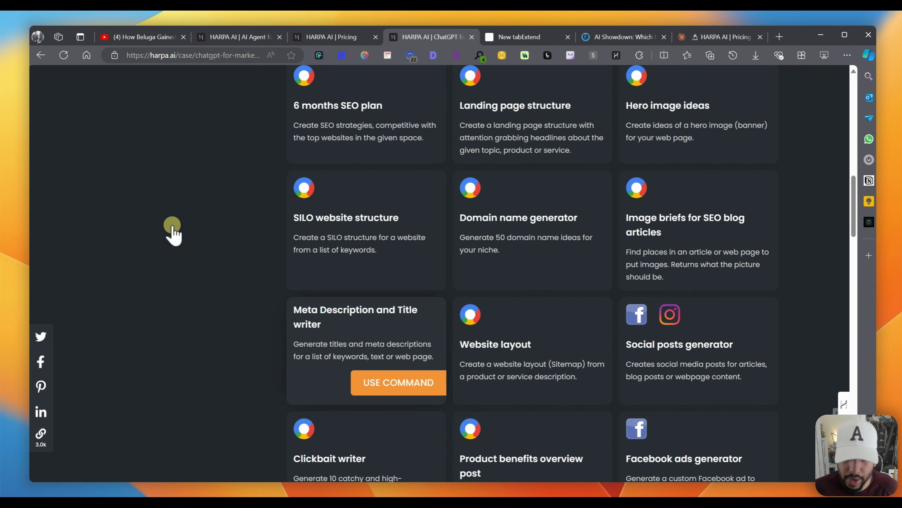
{"action": "scroll", "coordinate": [171, 233], "scroll_direction": "down", "scroll_amount": 3}
{"action": "scroll", "coordinate": [142, 260], "scroll_direction": "down", "scroll_amount": 4}
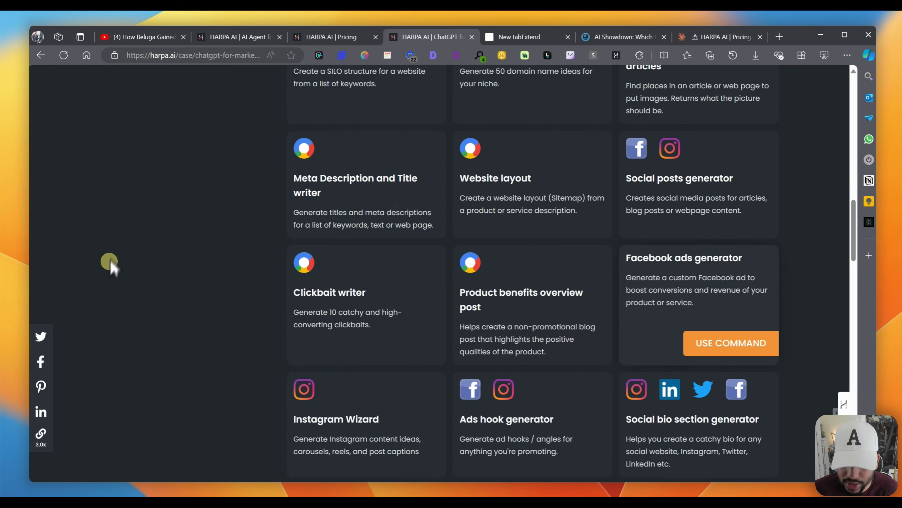
{"action": "scroll", "coordinate": [178, 231], "scroll_direction": "up", "scroll_amount": 8}
{"action": "scroll", "coordinate": [177, 244], "scroll_direction": "up", "scroll_amount": 10}
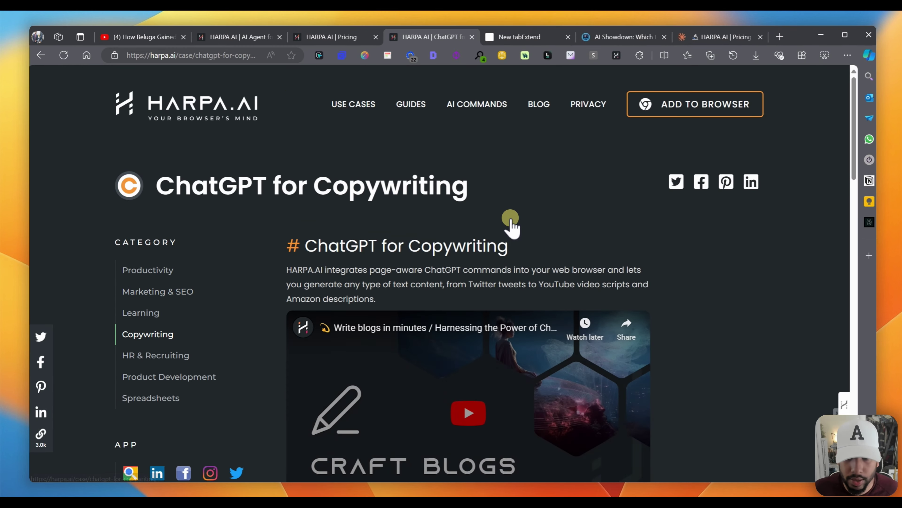
Look through the AI commands listed on the ChatGPT for Copywriting page
{"action": "scroll", "coordinate": [728, 228], "scroll_direction": "down", "scroll_amount": 3}
{"action": "scroll", "coordinate": [728, 228], "scroll_direction": "down", "scroll_amount": 5}
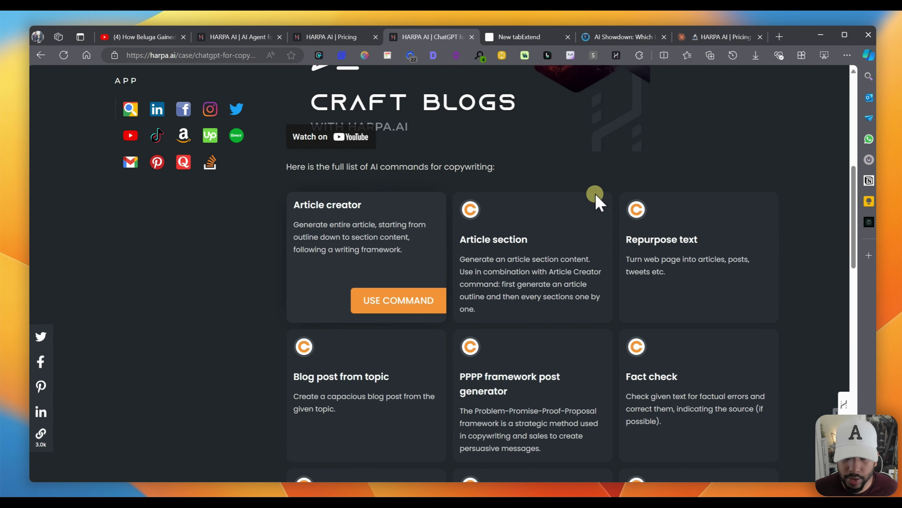
{"action": "scroll", "coordinate": [505, 238], "scroll_direction": "down", "scroll_amount": 1}
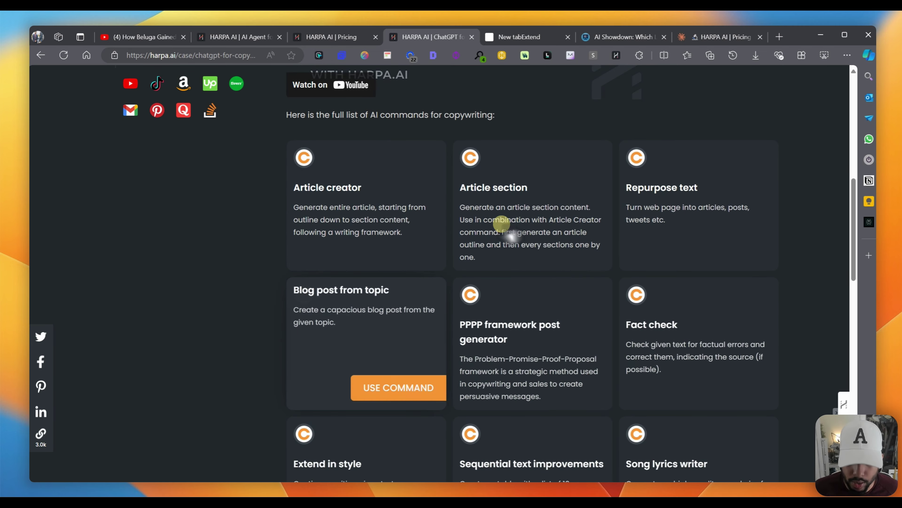
{"action": "scroll", "coordinate": [440, 309], "scroll_direction": "down", "scroll_amount": 2}
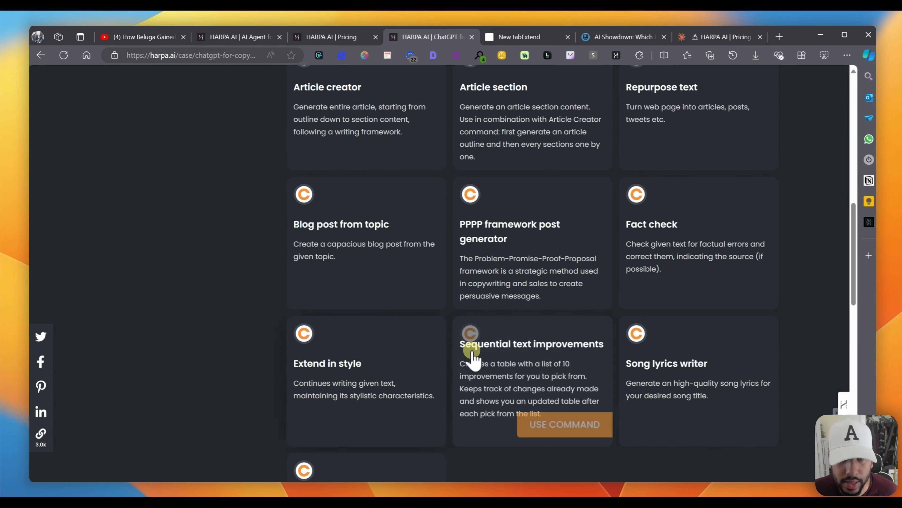
{"action": "scroll", "coordinate": [522, 330], "scroll_direction": "up", "scroll_amount": 4}
{"action": "scroll", "coordinate": [344, 361], "scroll_direction": "up", "scroll_amount": 4}
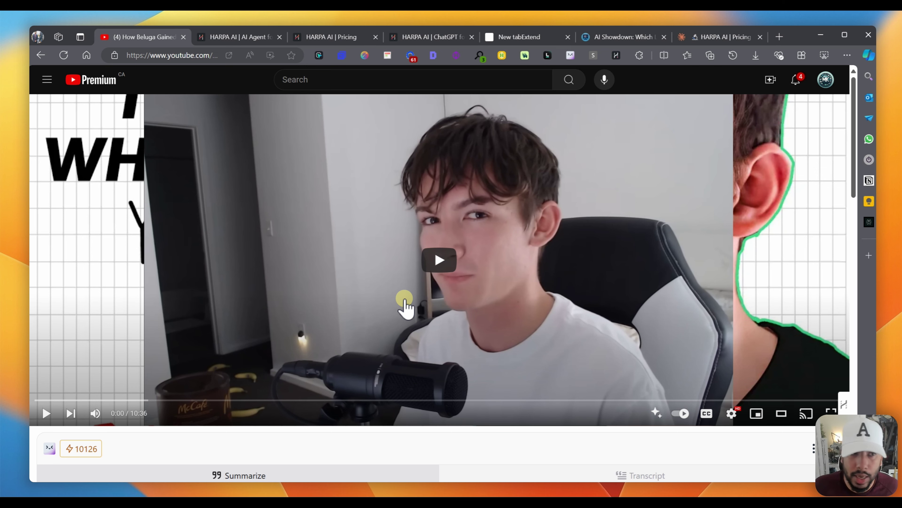
Look over the Beluga YouTube video page and open the HARPA assistant on it
{"action": "scroll", "coordinate": [405, 304], "scroll_direction": "down", "scroll_amount": 5}
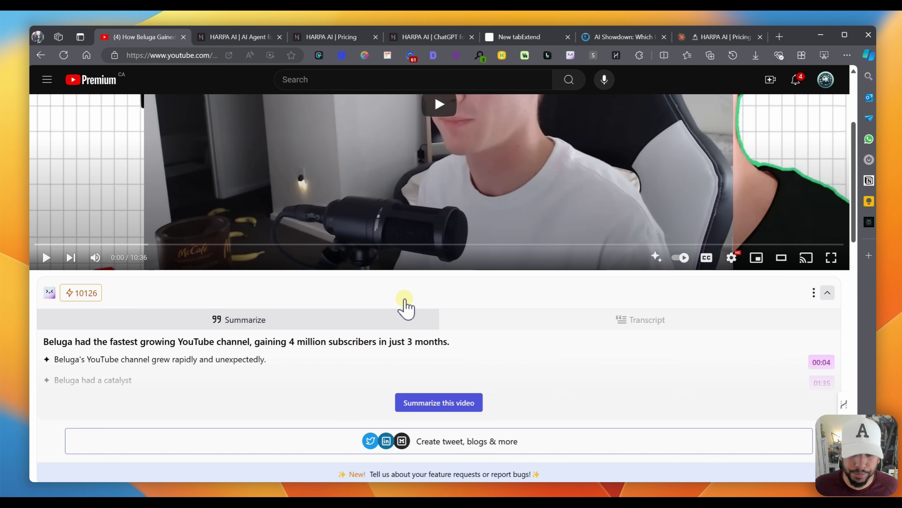
{"action": "scroll", "coordinate": [405, 304], "scroll_direction": "up", "scroll_amount": 3}
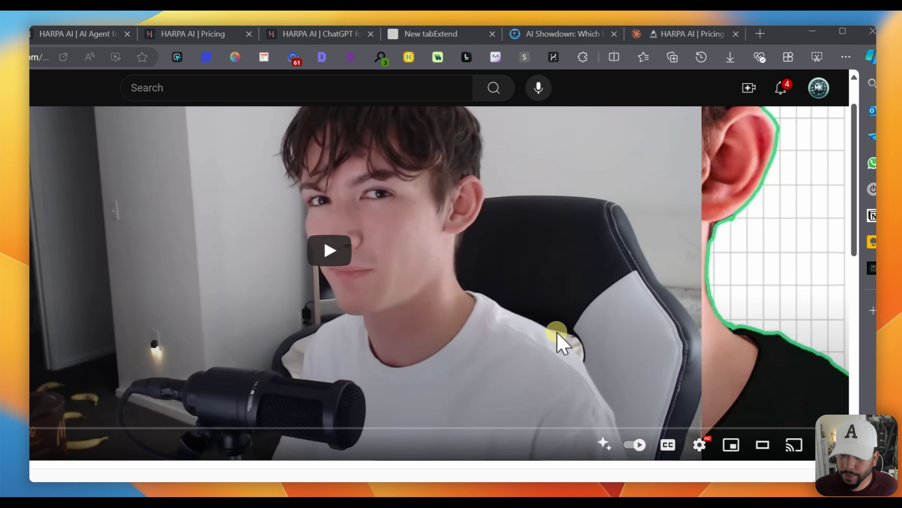
{"action": "key", "text": "alt+a"}
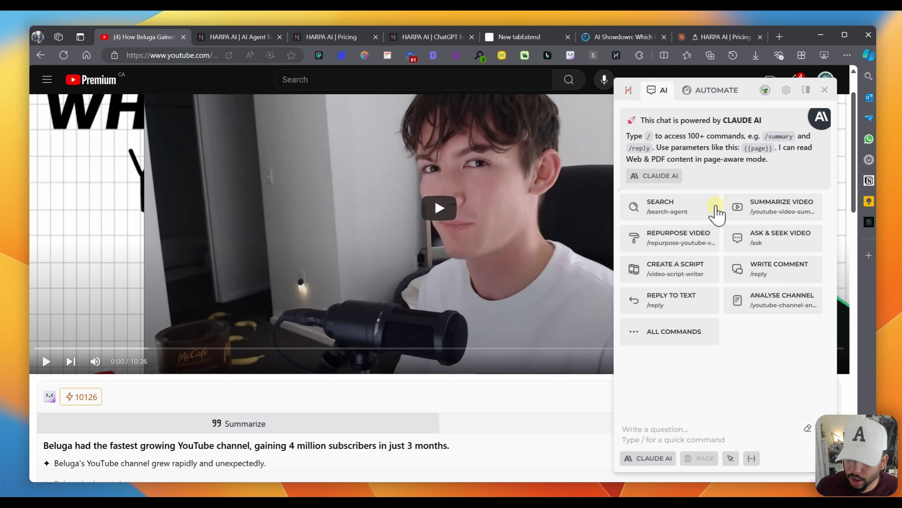
{"action": "left_click", "coordinate": [752, 457]}
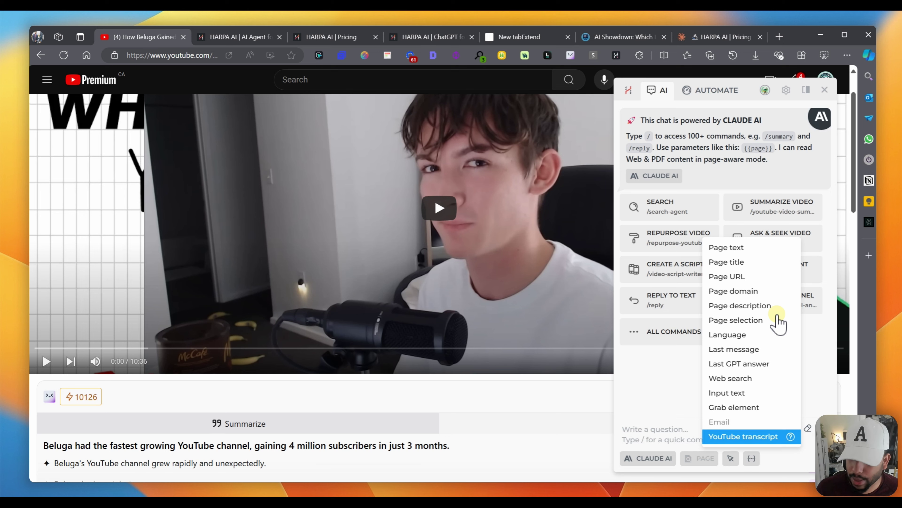
{"action": "left_click", "coordinate": [728, 408]}
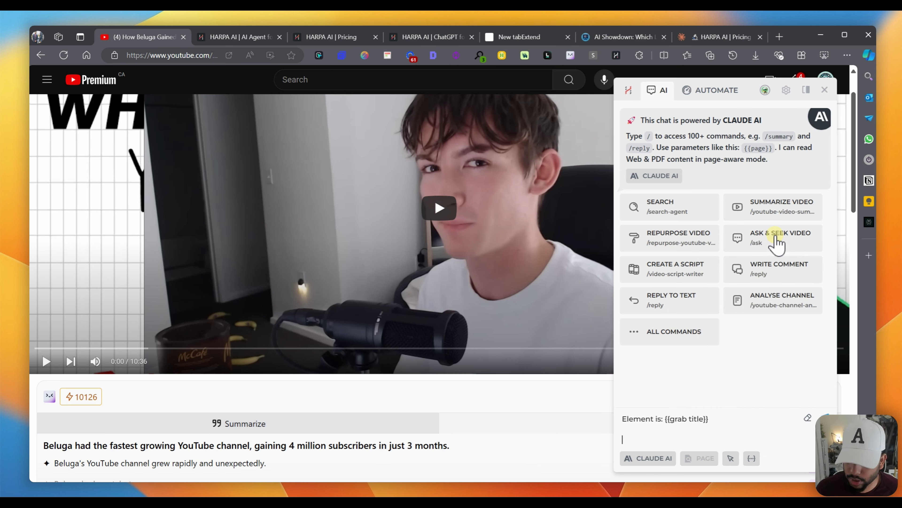
{"action": "left_click_drag", "start_coordinate": [178, 445], "coordinate": [276, 445]}
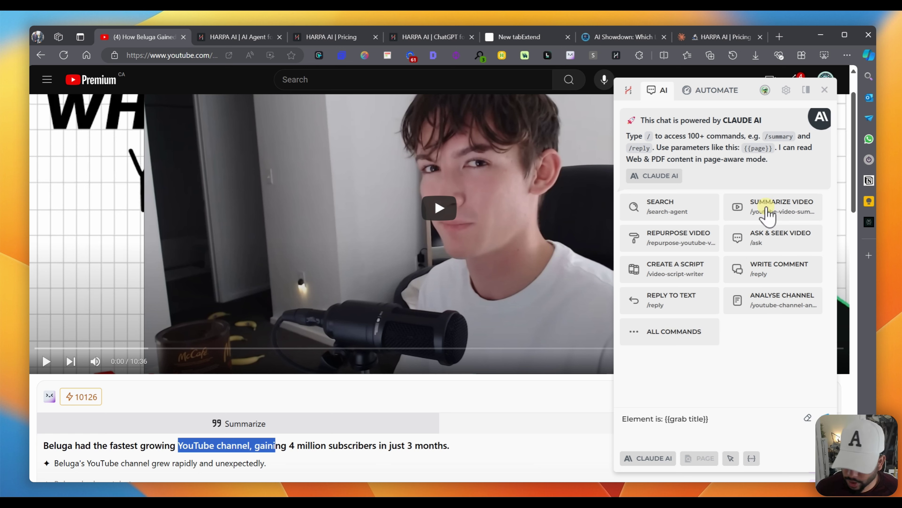
{"action": "left_click", "coordinate": [660, 401]}
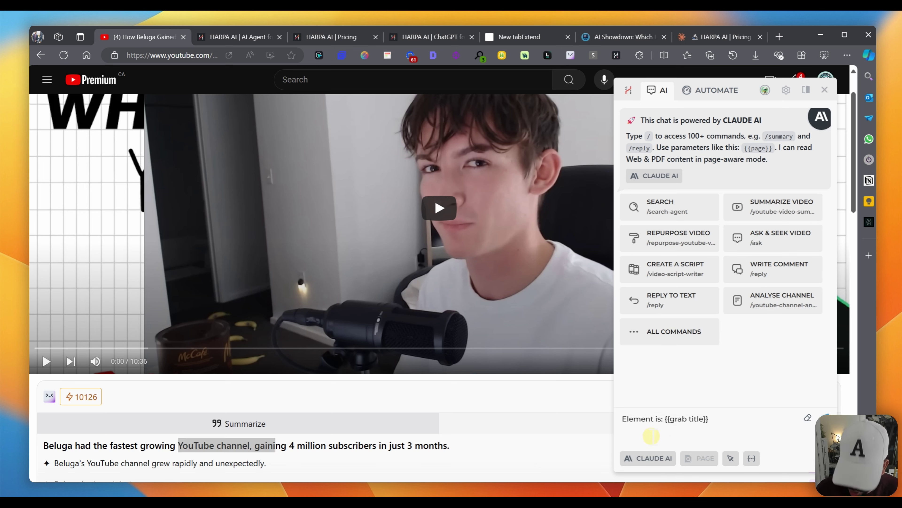
{"action": "key", "text": "ctrl+a"}
{"action": "key", "text": "BackSpace"}
Insert the YouTube transcript variable into the HARPA prompt and add a --- separator line below it
{"action": "left_click", "coordinate": [752, 458]}
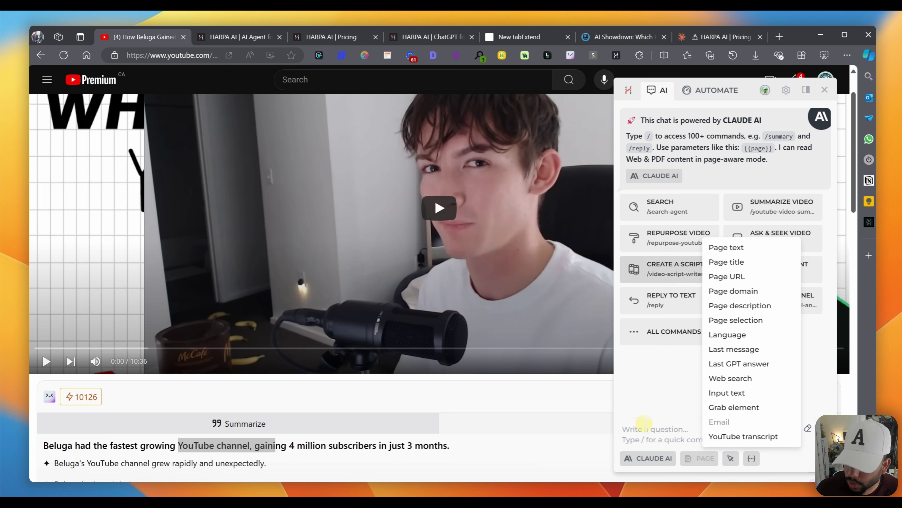
{"action": "key", "text": "Return"}
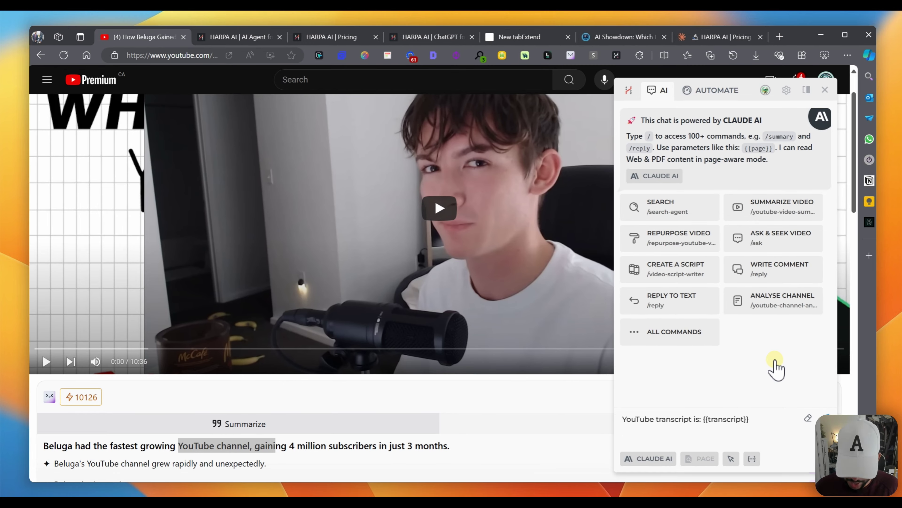
{"action": "type", "text": "--"}
{"action": "key", "text": "shift+Return"}
{"action": "key", "text": "shift+Return"}
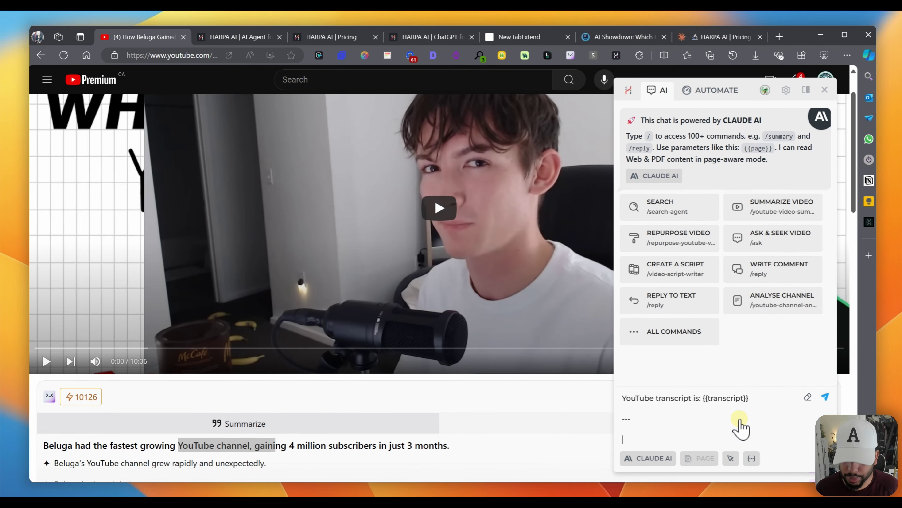
Complete the prompt with "summarize this transcript in 3 bullet points" and send it to Claude
{"action": "type", "text": "summarize"}
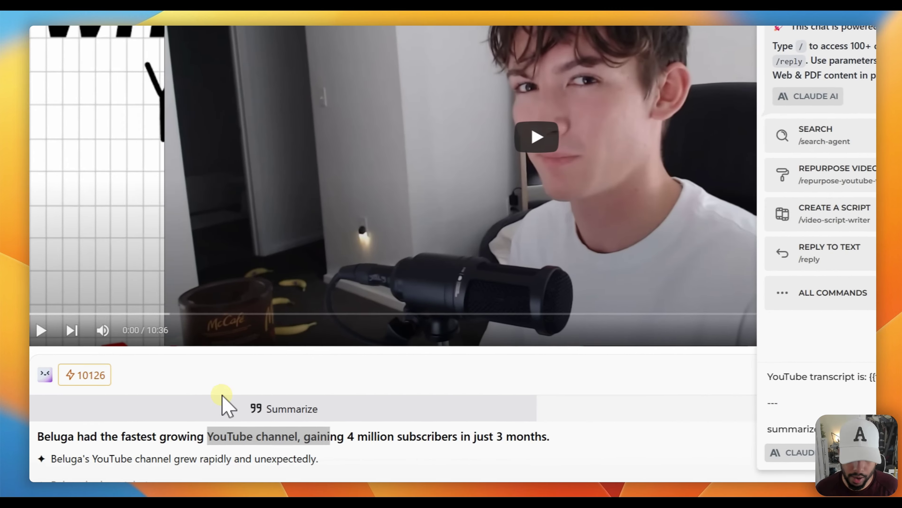
{"action": "type", "text": " this tra"}
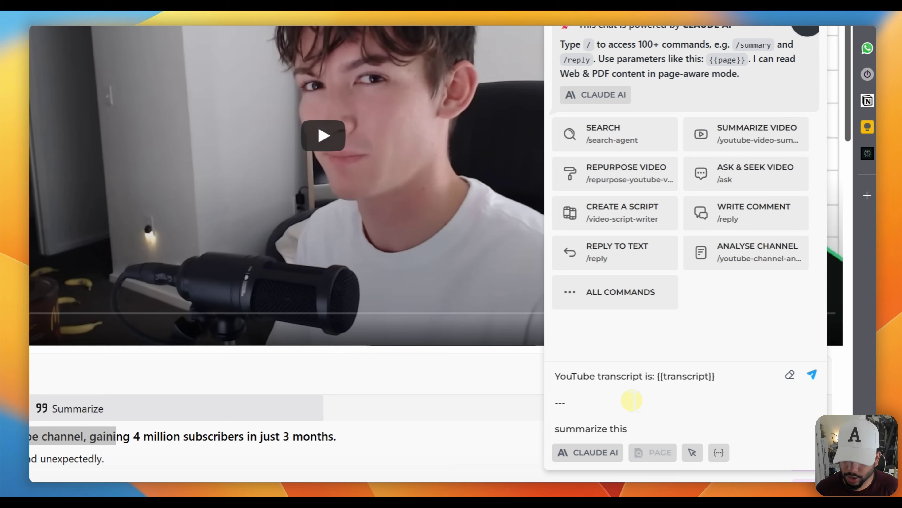
{"action": "type", "text": "nscri"}
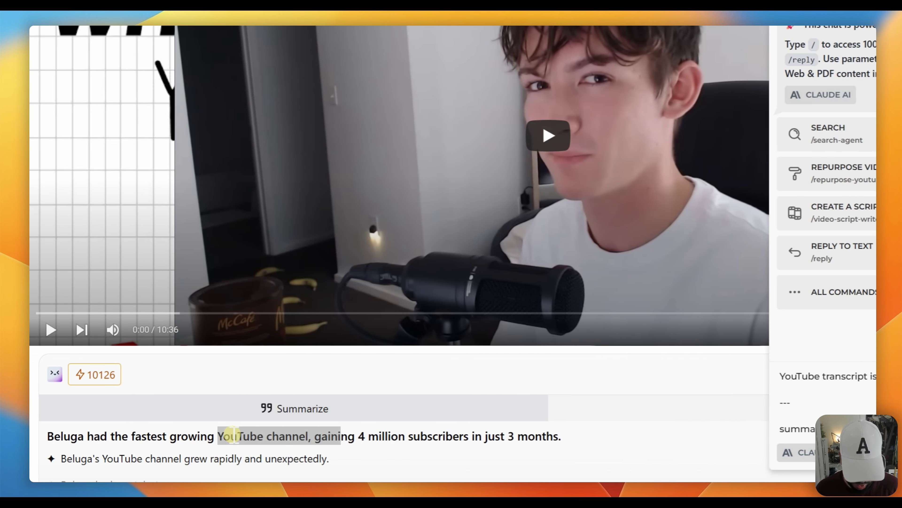
{"action": "type", "text": "pt in 3 bullet points"}
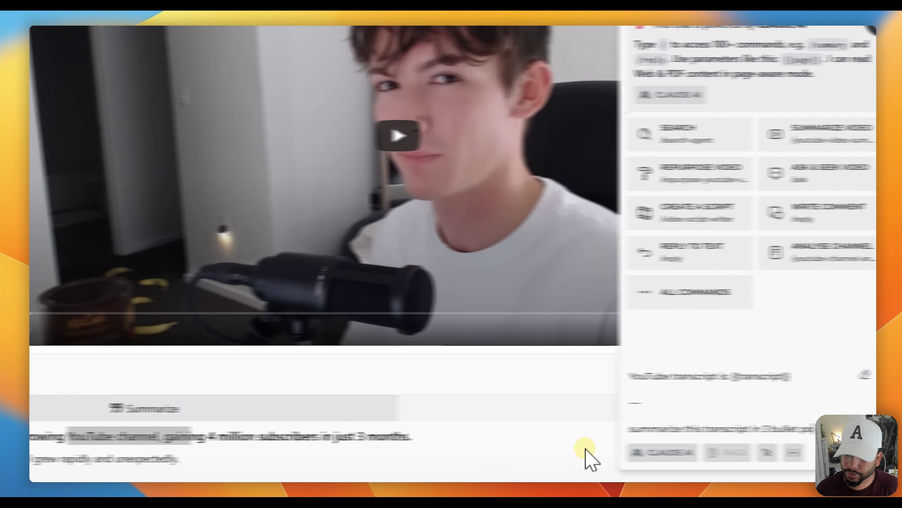
{"action": "key", "text": "Return"}
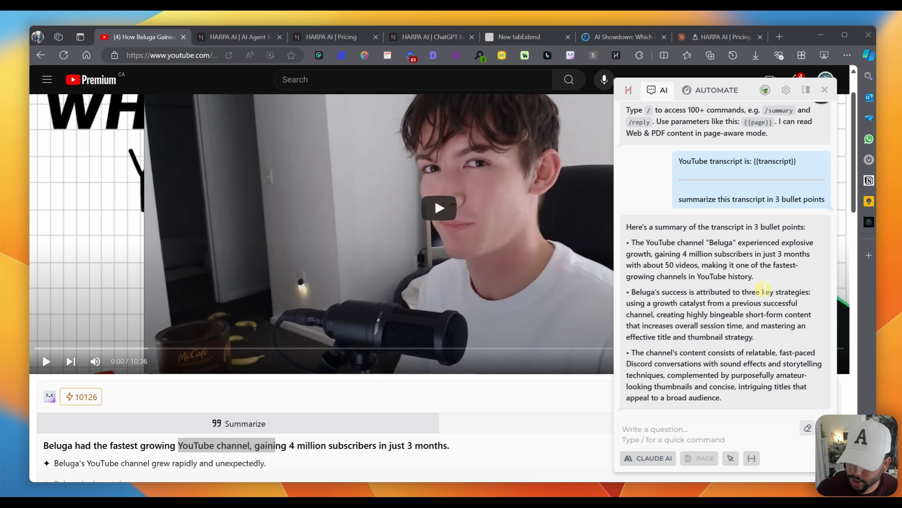
Clear the chat, run the Summarize Video command in the Nested format, and look through the timestamped summary
{"action": "key", "text": "alt+l"}
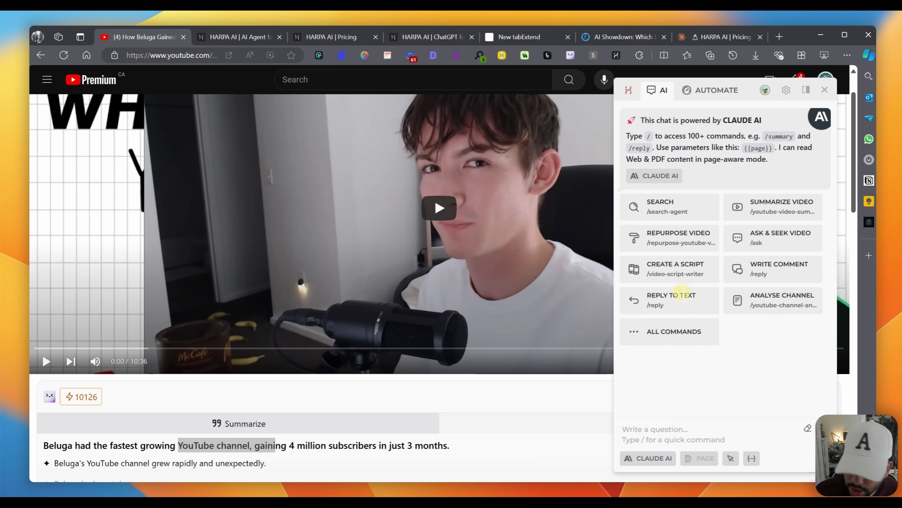
{"action": "left_click", "coordinate": [764, 207]}
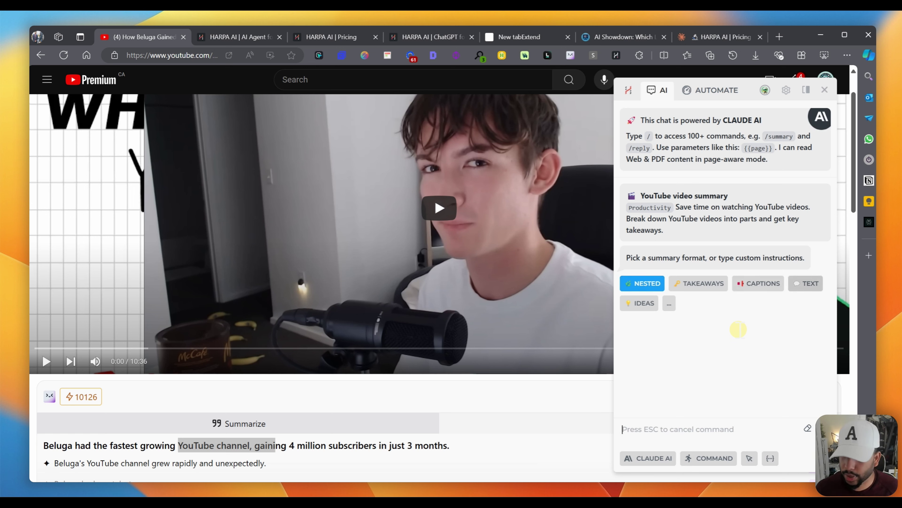
{"action": "key", "text": "Return"}
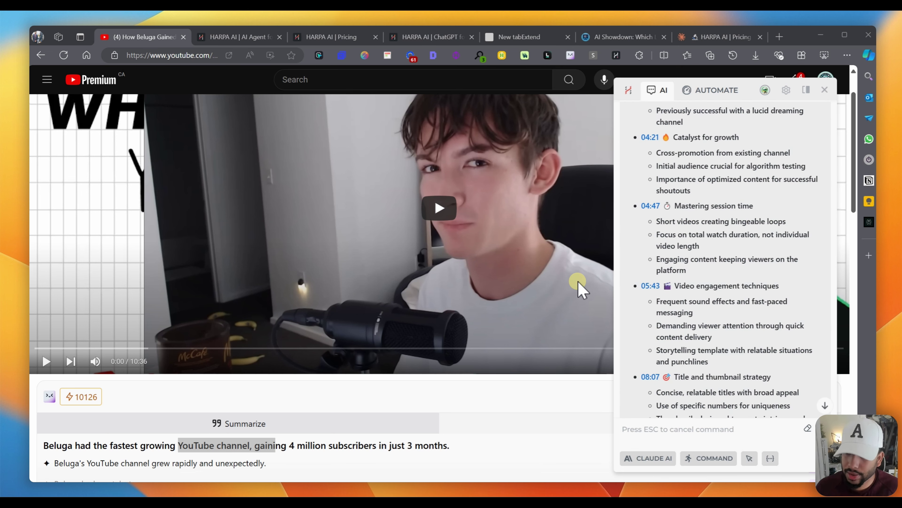
{"action": "scroll", "coordinate": [737, 409], "scroll_direction": "up", "scroll_amount": 6}
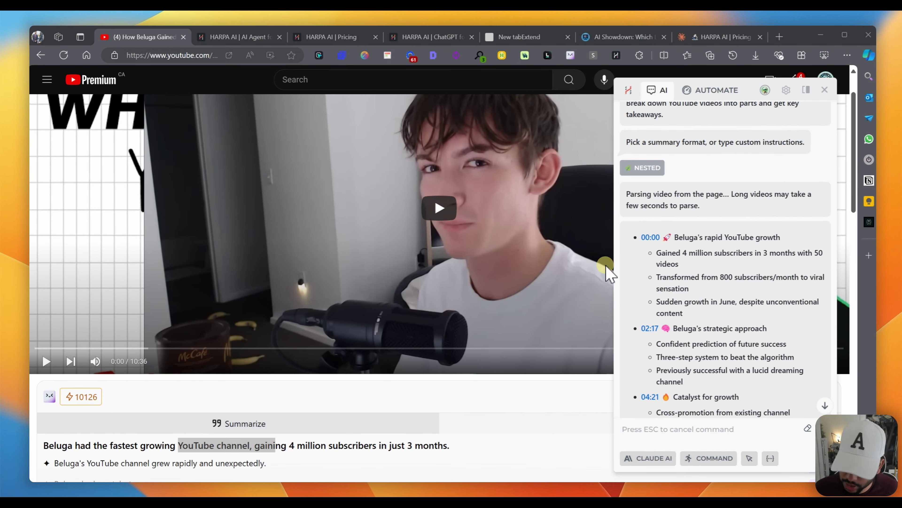
{"action": "scroll", "coordinate": [631, 297], "scroll_direction": "down", "scroll_amount": 3}
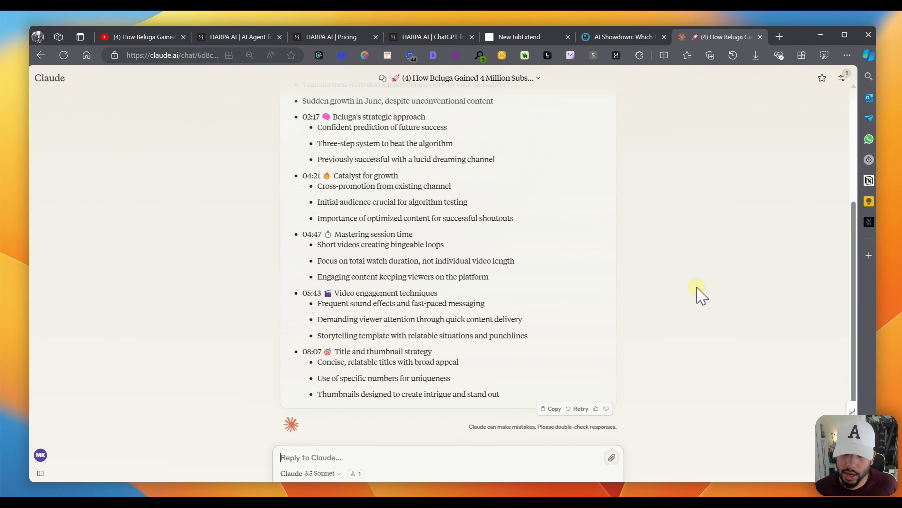
Examine the summary chat in Claude and read through the pasted prompt and transcript that HARPA sent
{"action": "scroll", "coordinate": [699, 295], "scroll_direction": "up", "scroll_amount": 5}
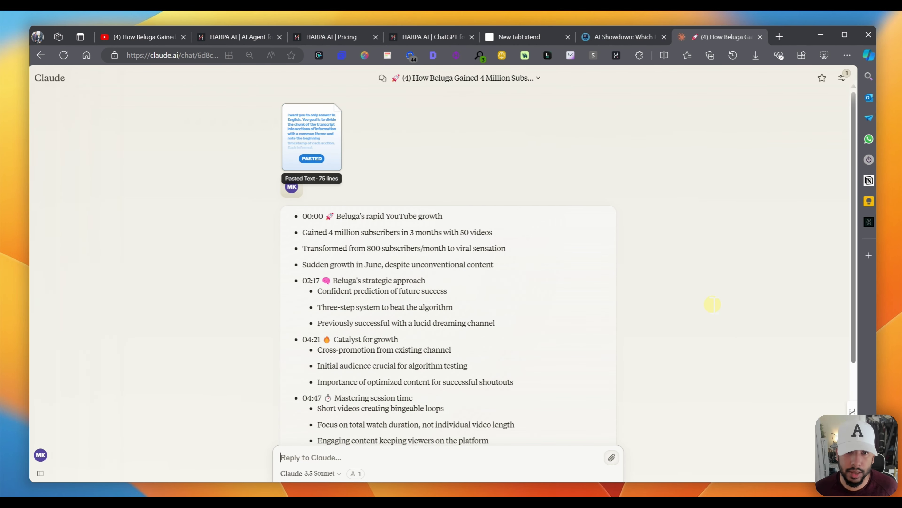
{"action": "left_click", "coordinate": [312, 137]}
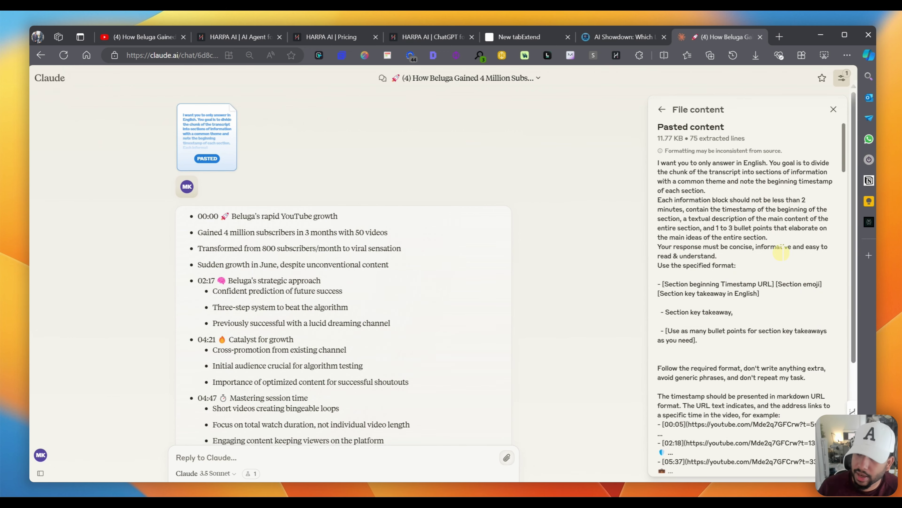
{"action": "left_click_drag", "start_coordinate": [658, 163], "coordinate": [677, 306]}
{"action": "scroll", "coordinate": [681, 237], "scroll_direction": "down", "scroll_amount": 20}
{"action": "scroll", "coordinate": [681, 226], "scroll_direction": "down", "scroll_amount": 15}
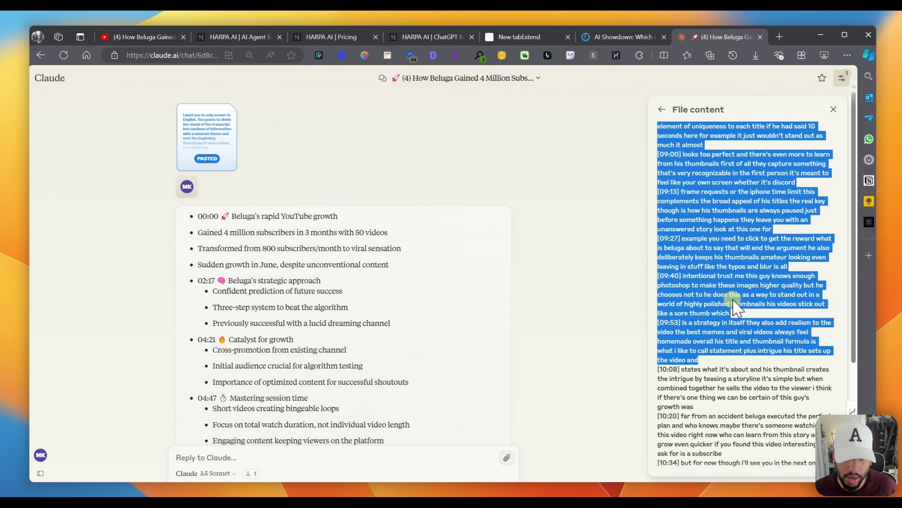
{"action": "scroll", "coordinate": [686, 359], "scroll_direction": "down", "scroll_amount": 4}
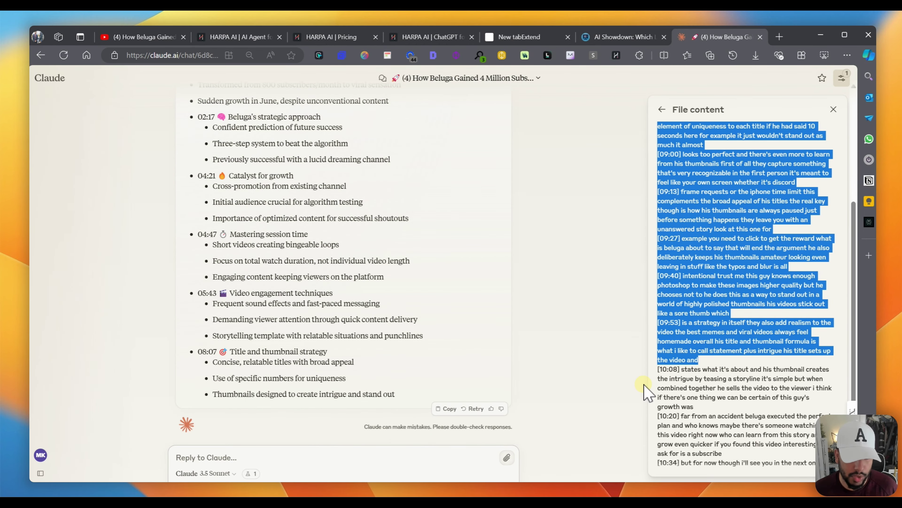
{"action": "left_click", "coordinate": [662, 373]}
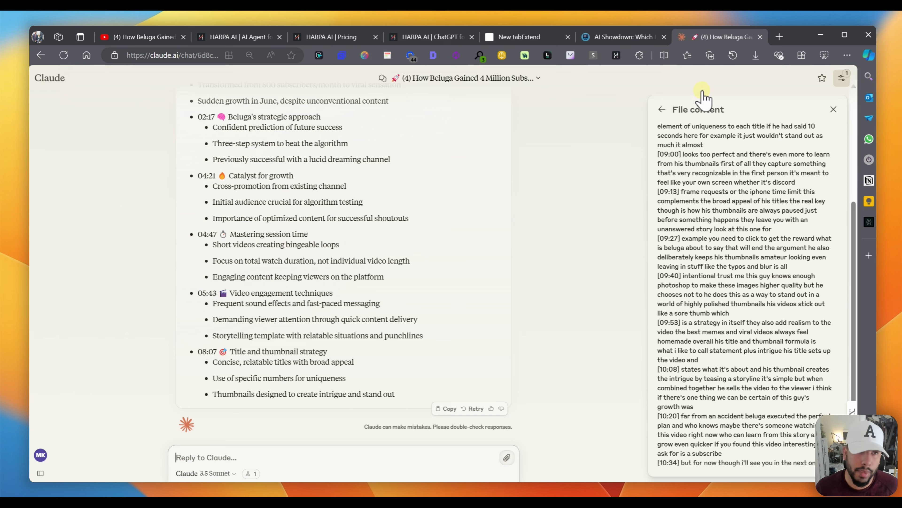
Start a new HARPA chat on the YouTube video page and repurpose the video as a tweet
{"action": "left_click", "coordinate": [142, 37]}
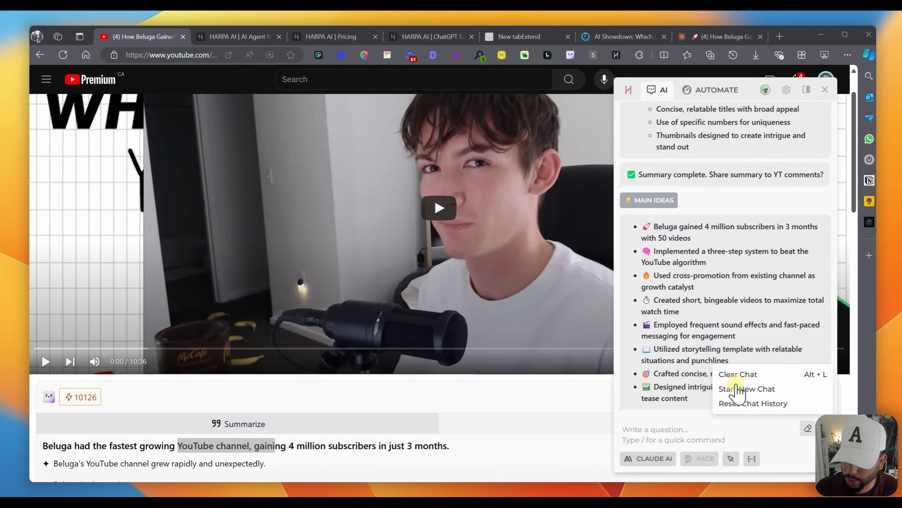
{"action": "left_click", "coordinate": [736, 389]}
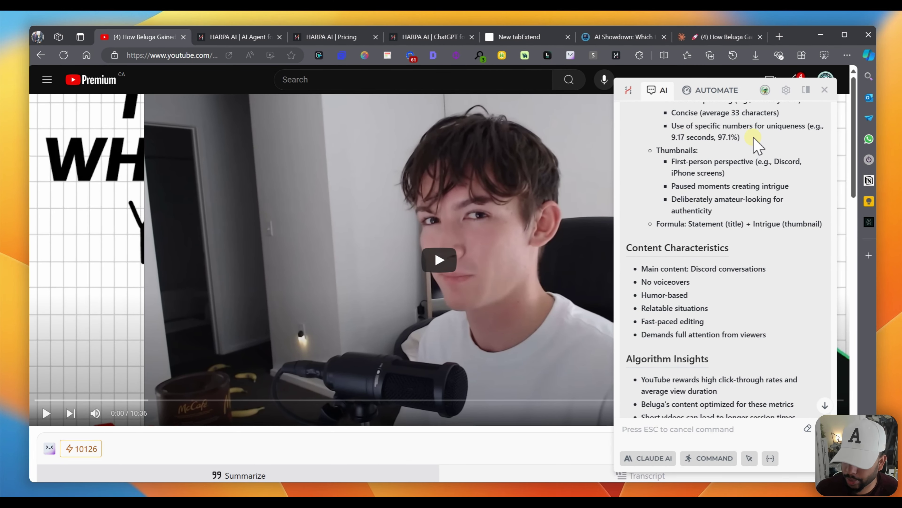
{"action": "scroll", "coordinate": [794, 134], "scroll_direction": "down", "scroll_amount": 3}
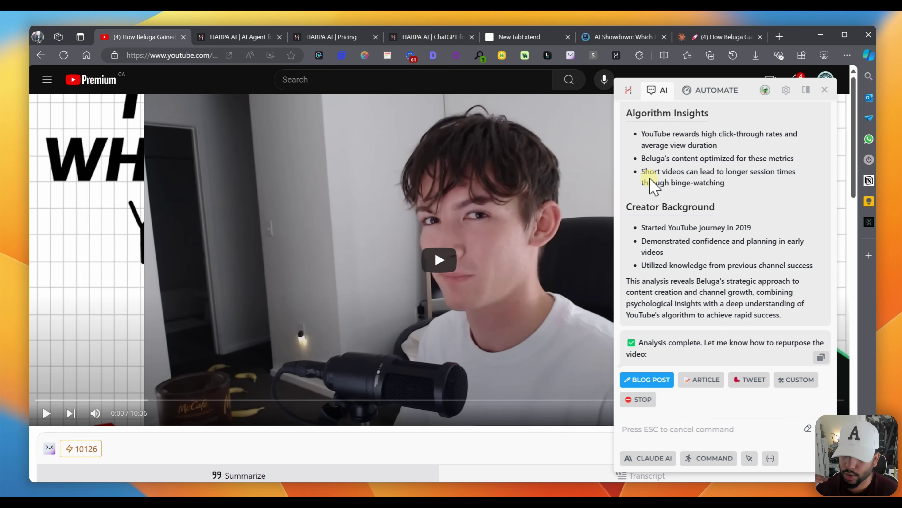
{"action": "scroll", "coordinate": [710, 231], "scroll_direction": "up", "scroll_amount": 4}
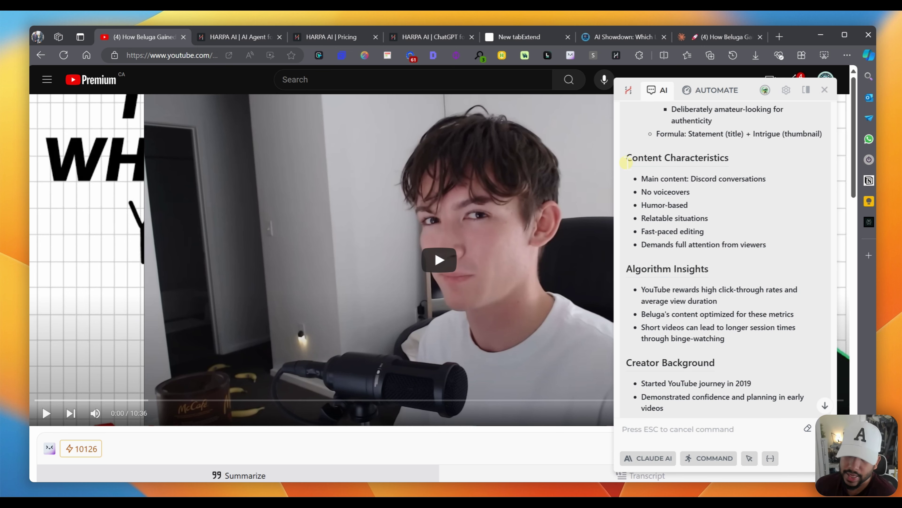
{"action": "scroll", "coordinate": [710, 213], "scroll_direction": "down", "scroll_amount": 4}
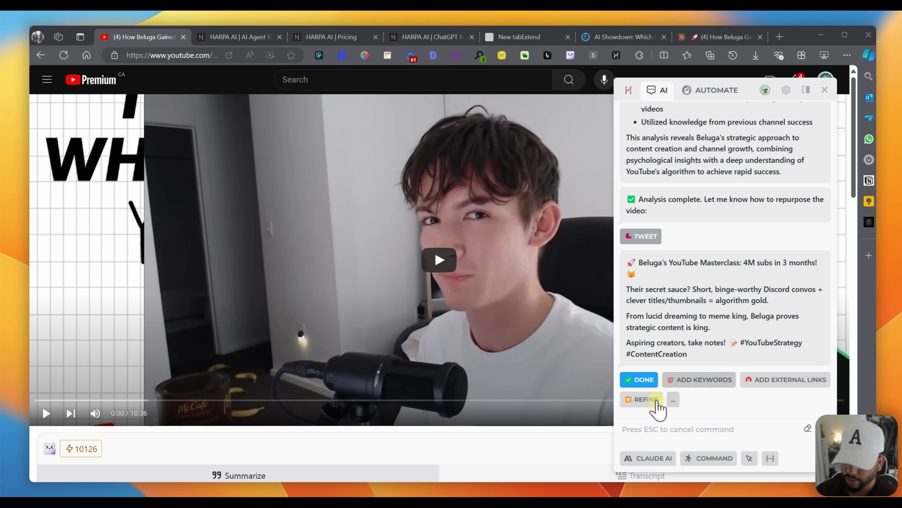
Refine the tweet with the instruction "turn this into a blog post", look through the post, and exit the command
{"action": "left_click", "coordinate": [643, 398]}
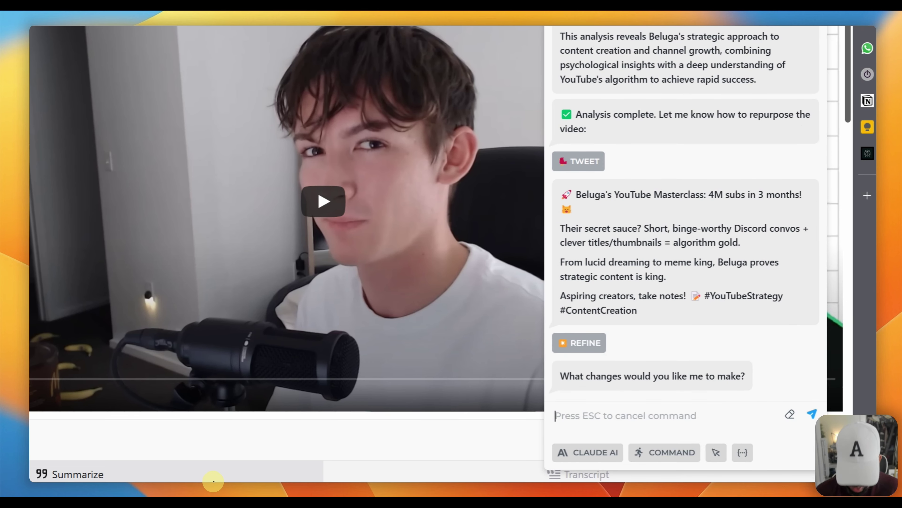
{"action": "type", "text": "turn this into a blog"}
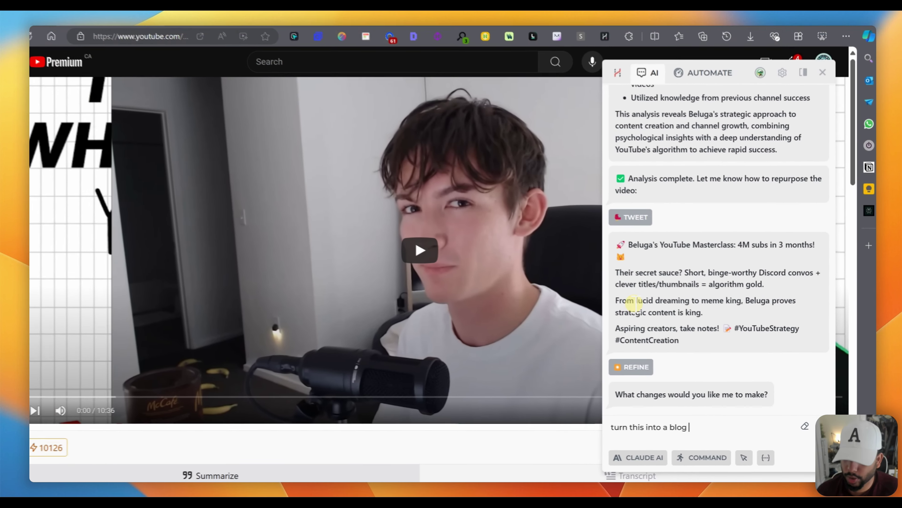
{"action": "key", "text": "Return"}
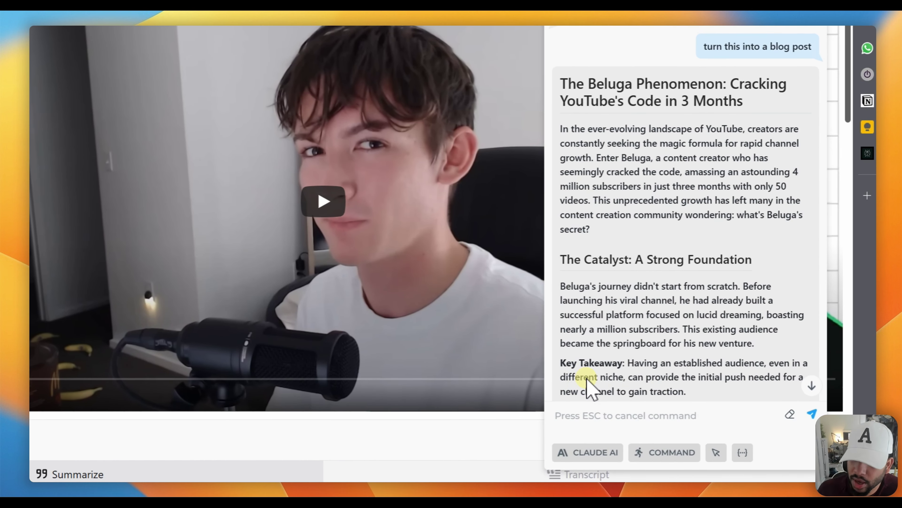
{"action": "scroll", "coordinate": [636, 381], "scroll_direction": "down", "scroll_amount": 2}
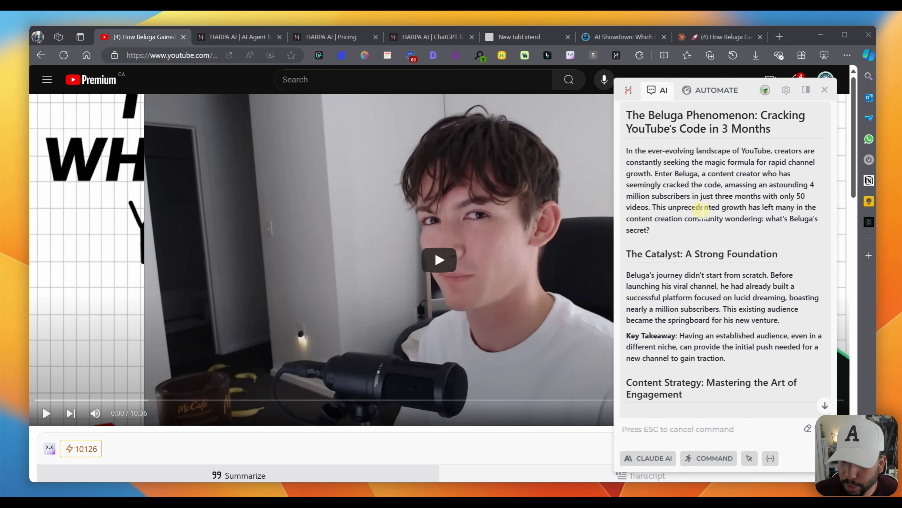
{"action": "scroll", "coordinate": [727, 224], "scroll_direction": "down", "scroll_amount": 10}
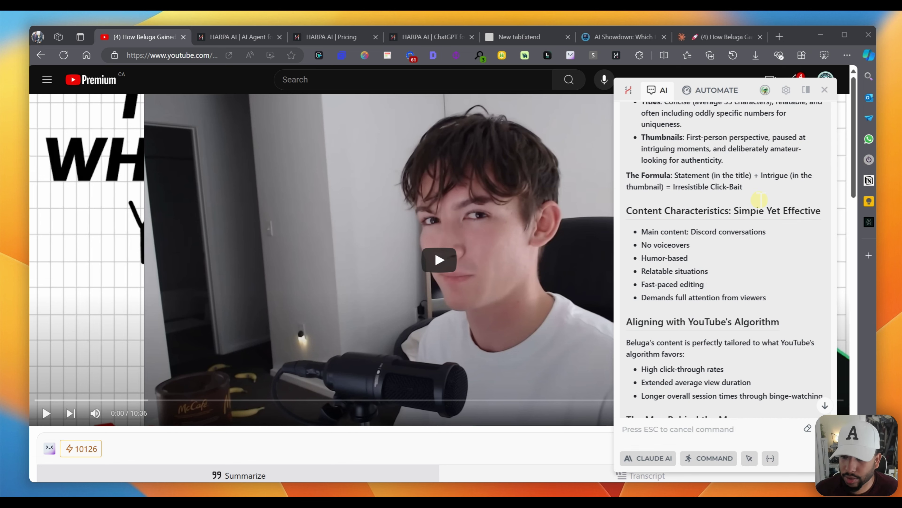
{"action": "scroll", "coordinate": [760, 200], "scroll_direction": "down", "scroll_amount": 4}
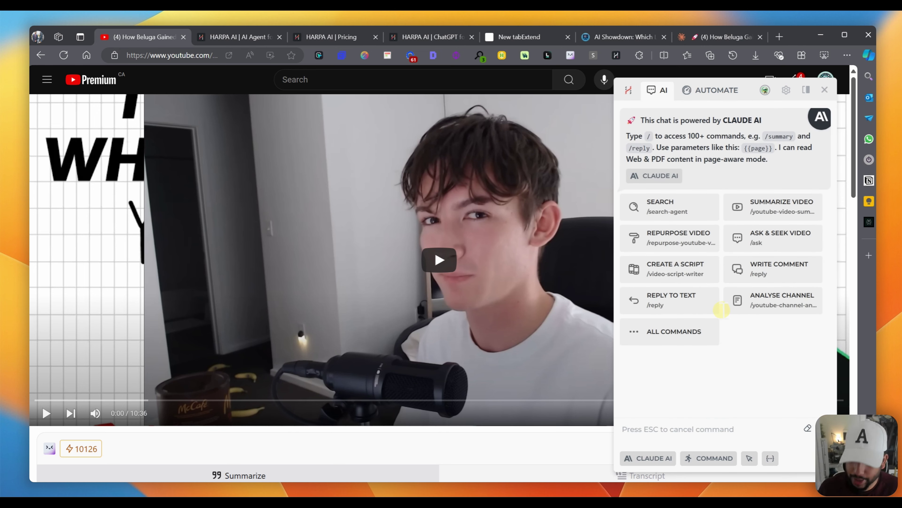
{"action": "key", "text": "Escape"}
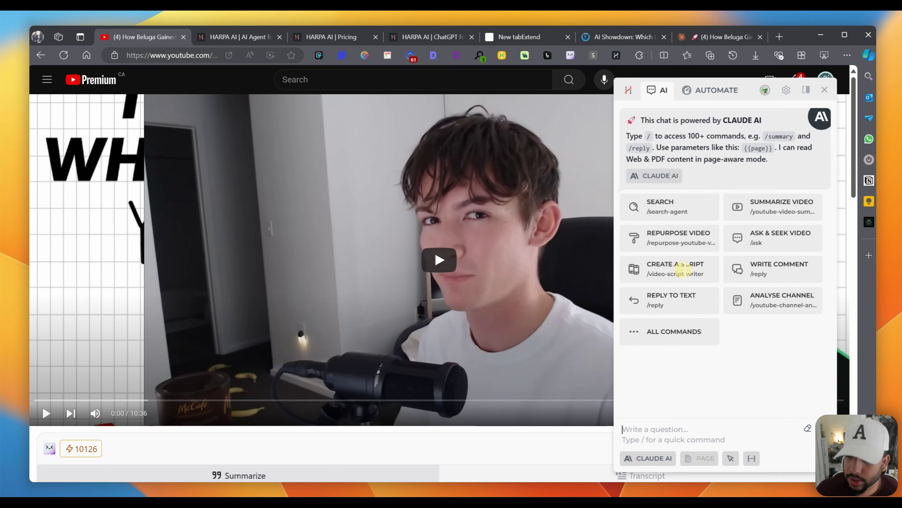
Open HARPA's full command list and look through the Productivity, SMM and Copywriting commands
{"action": "type", "text": "/"}
{"action": "scroll", "coordinate": [735, 281], "scroll_direction": "down", "scroll_amount": 5}
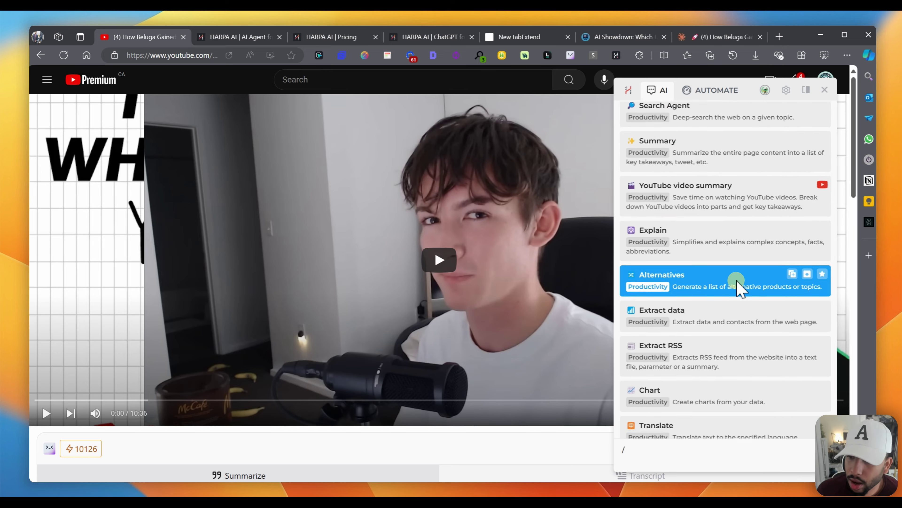
{"action": "scroll", "coordinate": [736, 288], "scroll_direction": "down", "scroll_amount": 20}
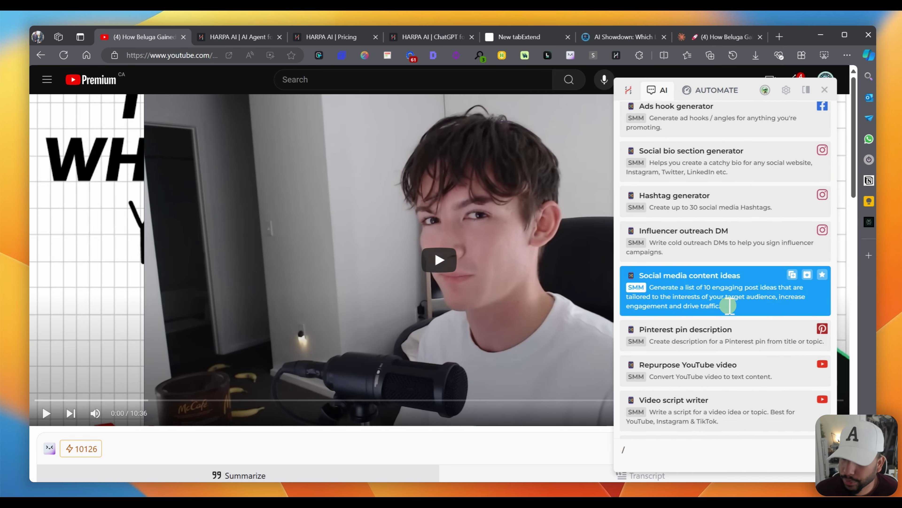
{"action": "scroll", "coordinate": [729, 306], "scroll_direction": "down", "scroll_amount": 15}
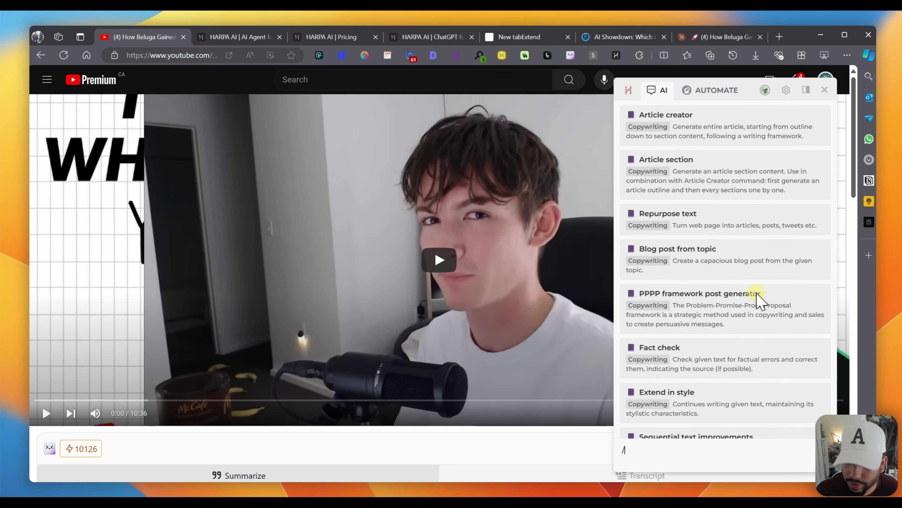
{"action": "scroll", "coordinate": [760, 313], "scroll_direction": "down", "scroll_amount": 5}
{"action": "scroll", "coordinate": [746, 319], "scroll_direction": "up", "scroll_amount": 20}
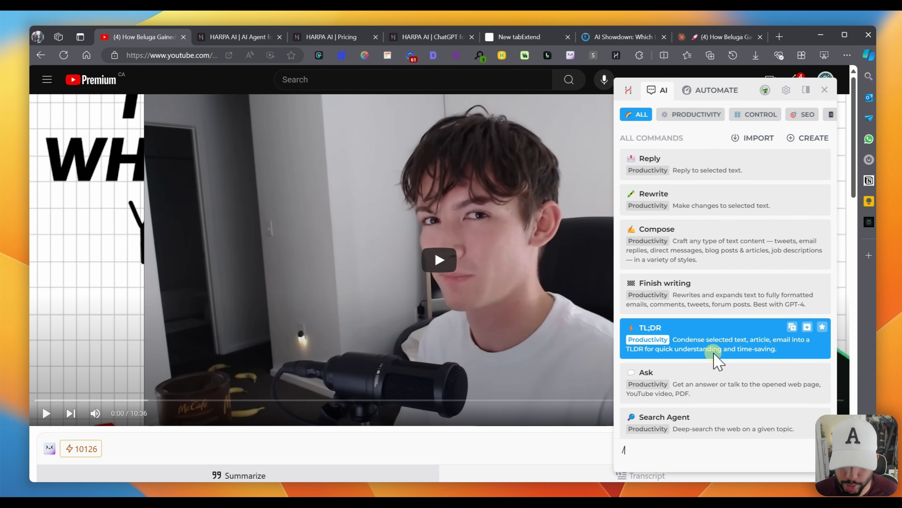
{"action": "key", "text": "Up"}
{"action": "key", "text": "Down"}
{"action": "key", "text": "Down"}
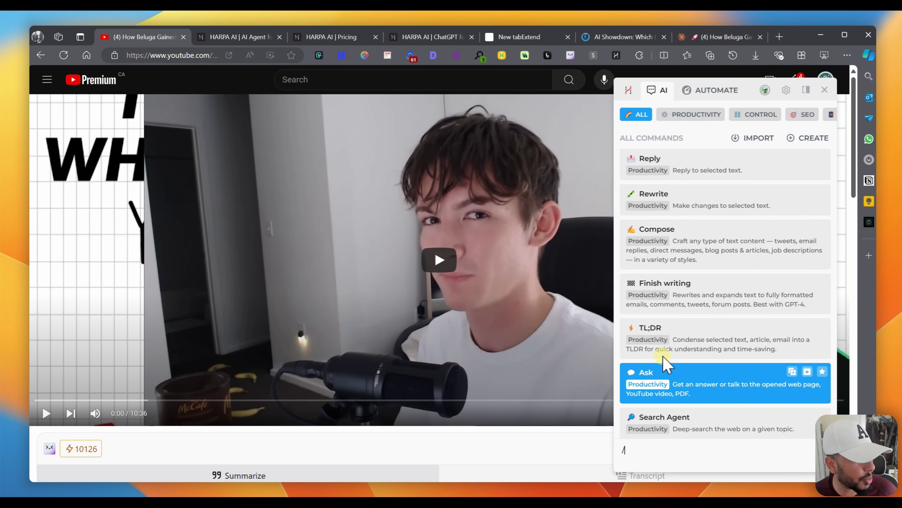
{"action": "key", "text": "Down"}
Find the YouTube extract comments command by searching for "extract" and try to extract the video's top 20 comments
{"action": "type", "text": "e"}
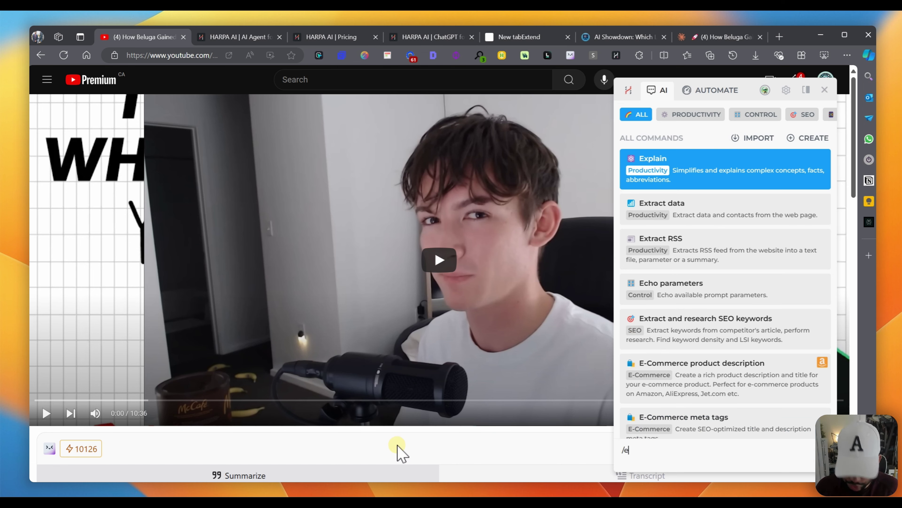
{"action": "type", "text": "xtract"}
{"action": "key", "text": "Down"}
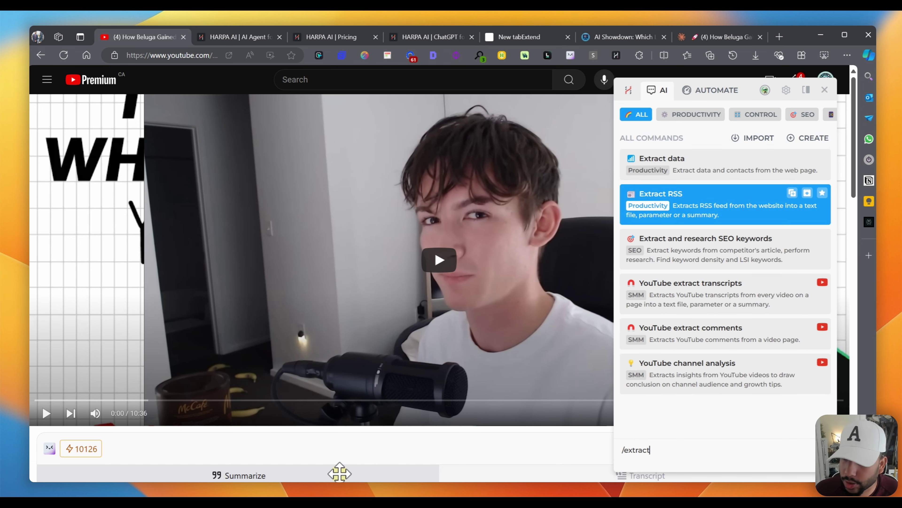
{"action": "key", "text": "Up"}
{"action": "key", "text": "Down"}
{"action": "key", "text": "Down"}
{"action": "key", "text": "Down"}
{"action": "key", "text": "Down"}
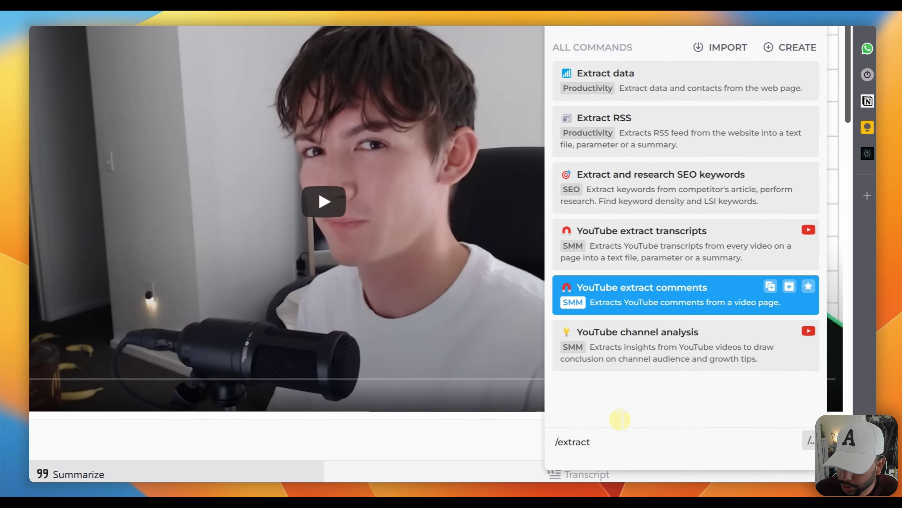
{"action": "key", "text": "Down"}
{"action": "key", "text": "Up"}
{"action": "key", "text": "Return"}
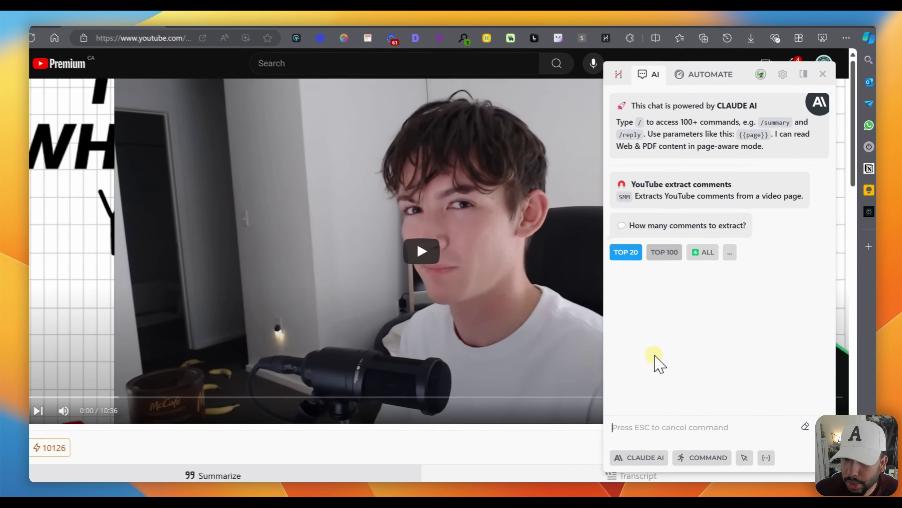
{"action": "key", "text": "Return"}
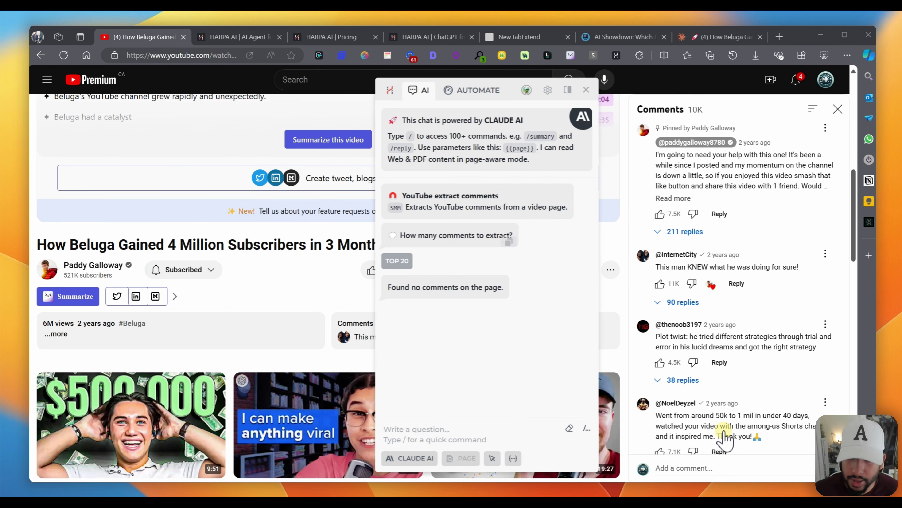
Clear the chat, extract the top 20 comments with the video's comments open, and look through the list
{"action": "left_click", "coordinate": [569, 428]}
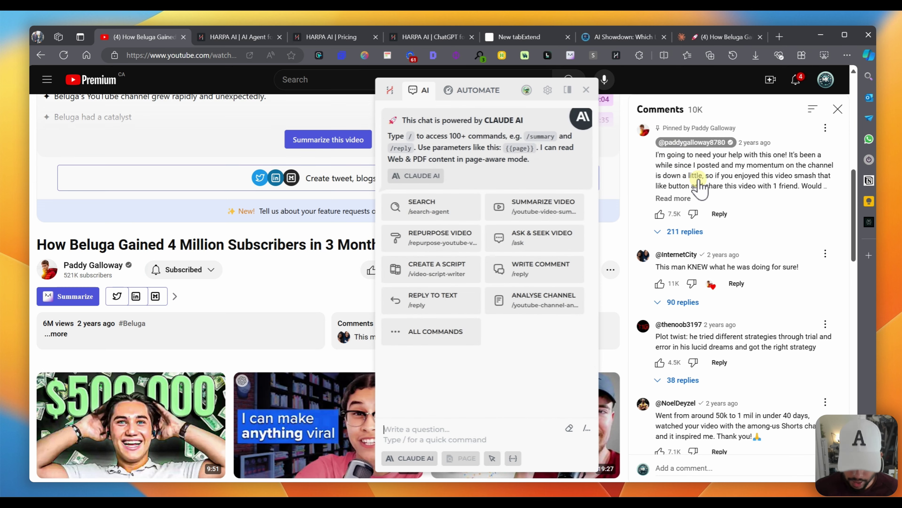
{"action": "type", "text": "/extrac"}
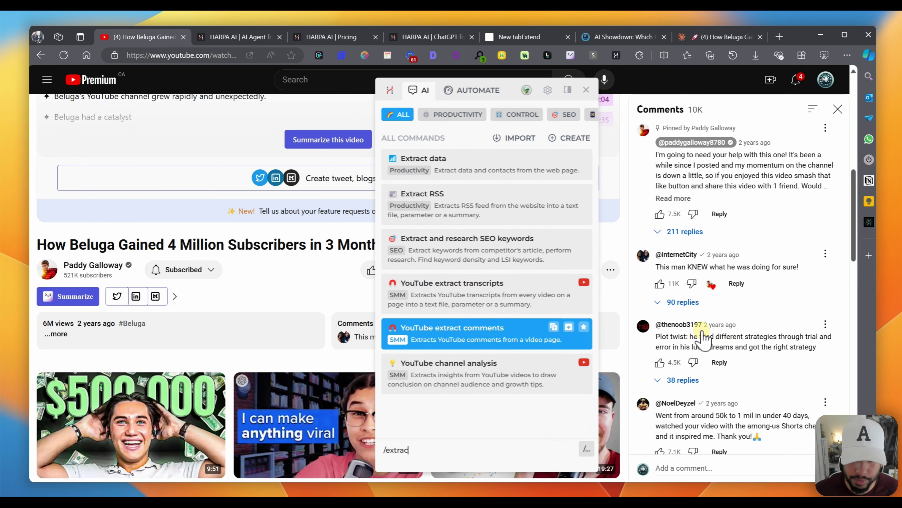
{"action": "key", "text": "Return"}
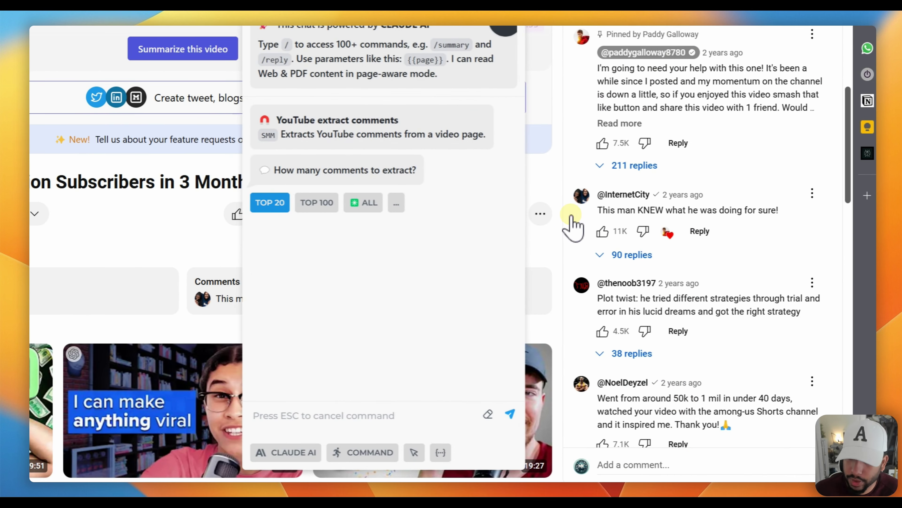
{"action": "key", "text": "Return"}
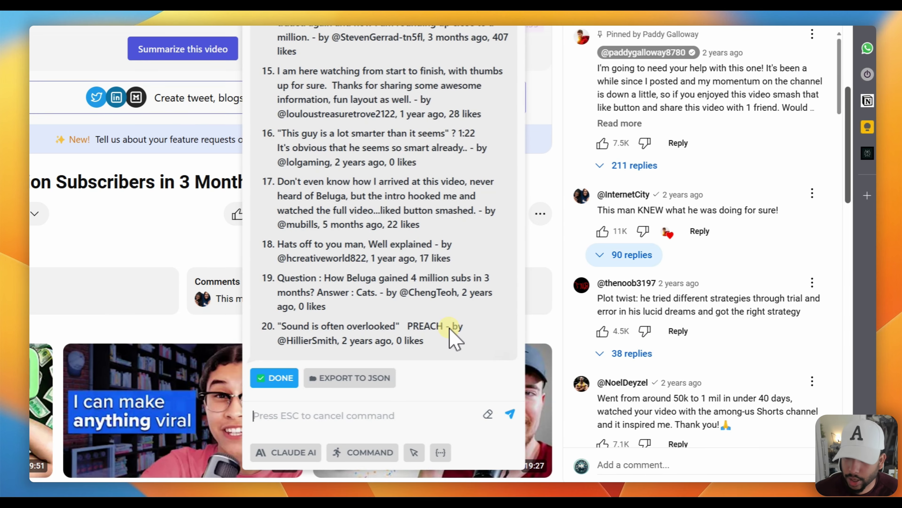
{"action": "scroll", "coordinate": [258, 352], "scroll_direction": "up", "scroll_amount": 20}
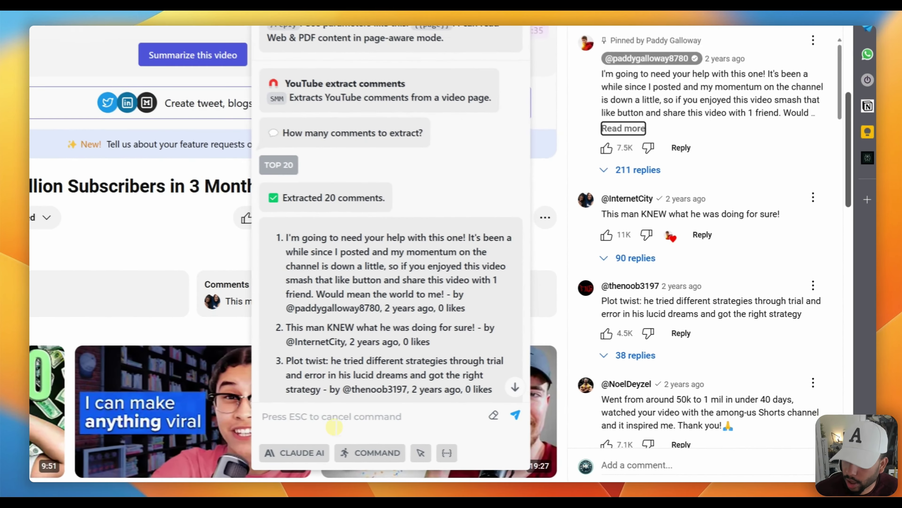
{"action": "left_click", "coordinate": [330, 420]}
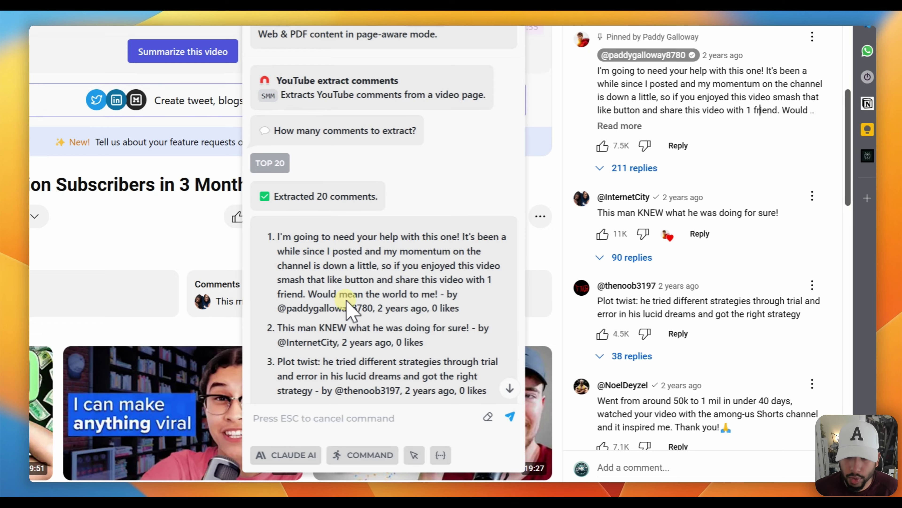
{"action": "scroll", "coordinate": [347, 310], "scroll_direction": "down", "scroll_amount": 15}
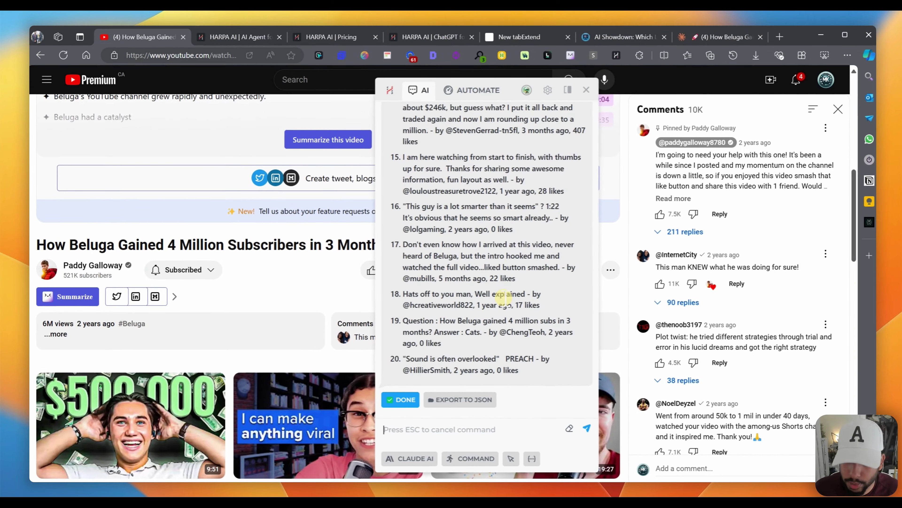
Send the follow-up prompt "summarize the comments what are people excited about" on the extracted comments
{"action": "type", "text": "summarize"}
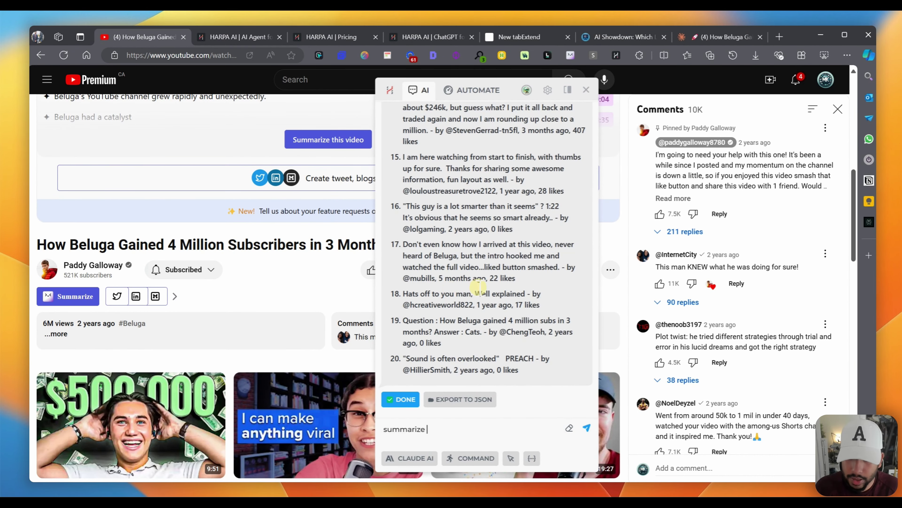
{"action": "type", "text": " the comments what"}
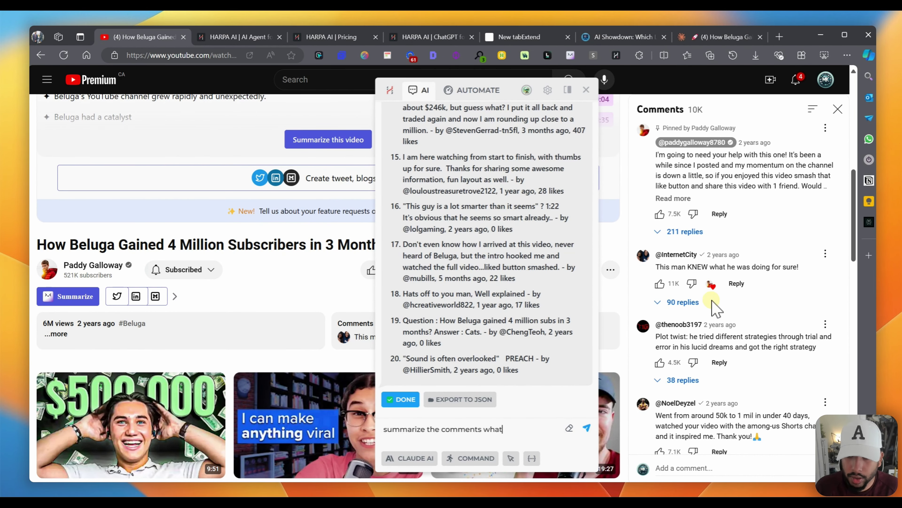
{"action": "type", "text": " are people ex"}
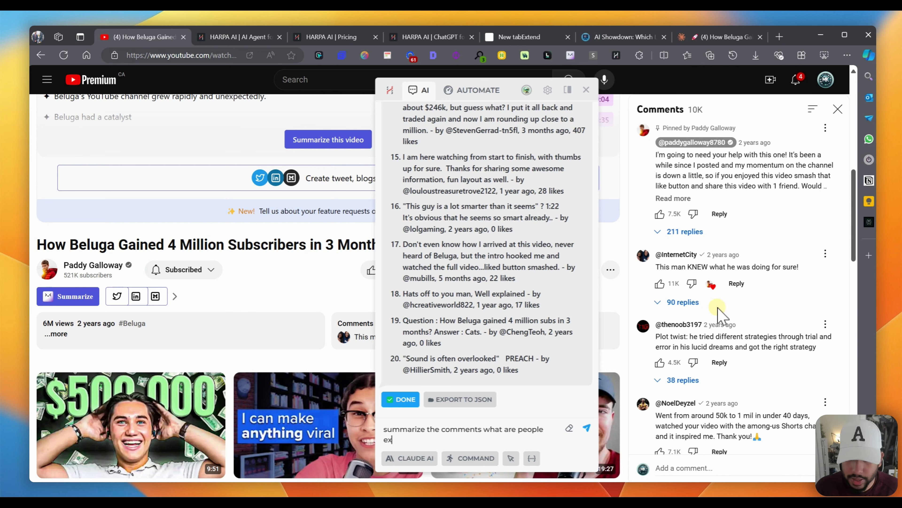
{"action": "type", "text": "cited ab"}
{"action": "key", "text": "Return"}
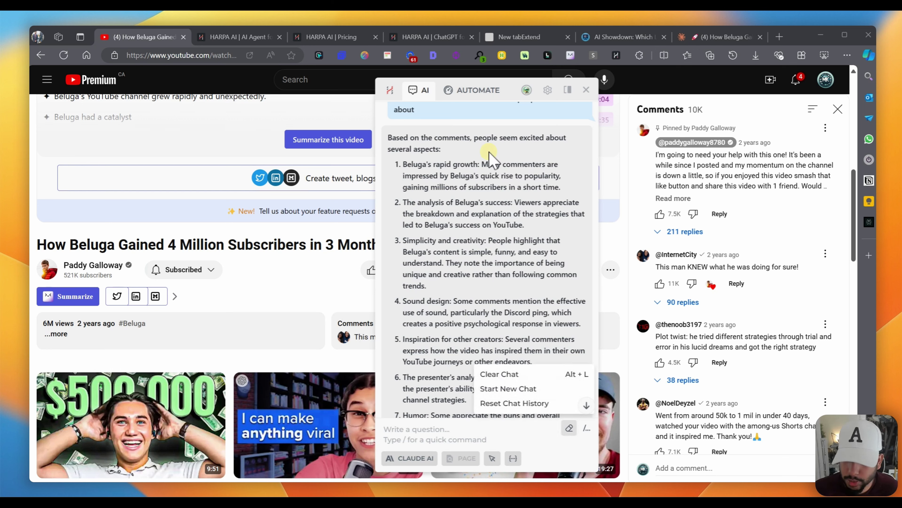
Run the YouTube audience analyzer on the video in a cleared chat, read its description, topics and keywords, and exit the command
{"action": "key", "text": "alt+l"}
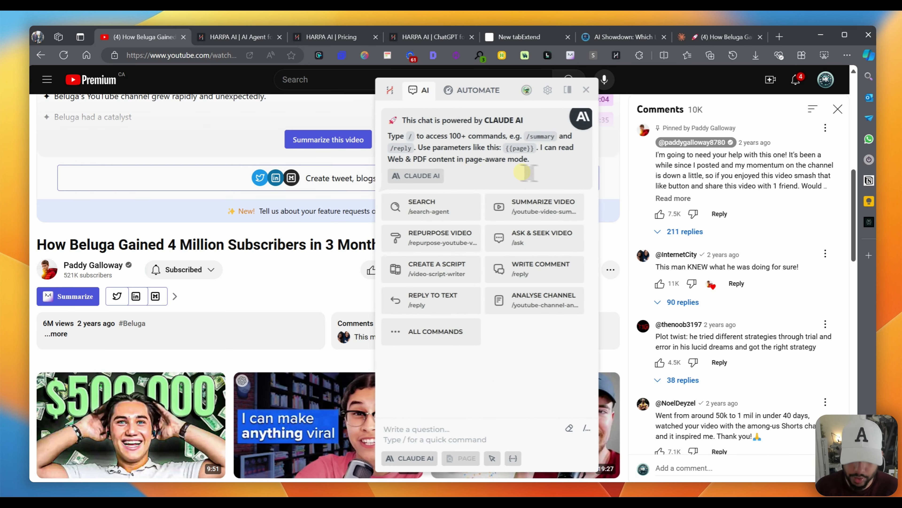
{"action": "type", "text": "/"}
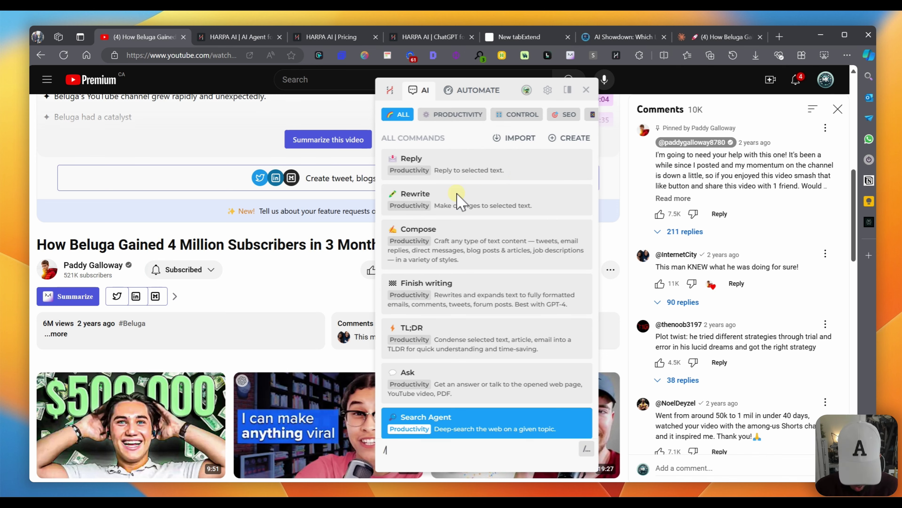
{"action": "type", "text": "audience ana"}
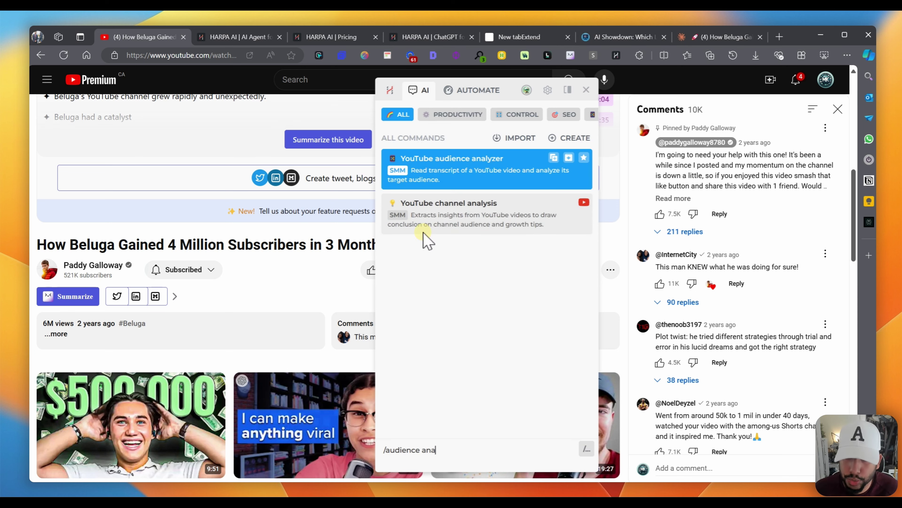
{"action": "key", "text": "Return"}
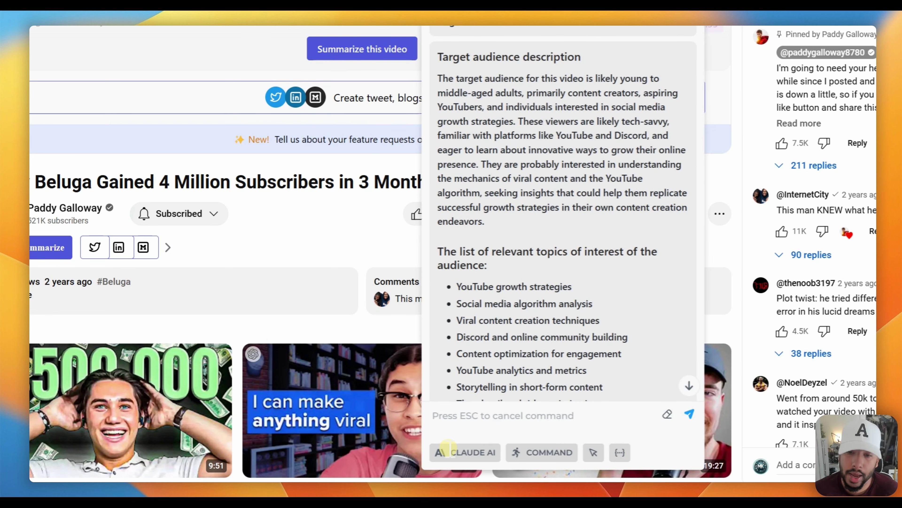
{"action": "scroll", "coordinate": [450, 446], "scroll_direction": "down", "scroll_amount": 2}
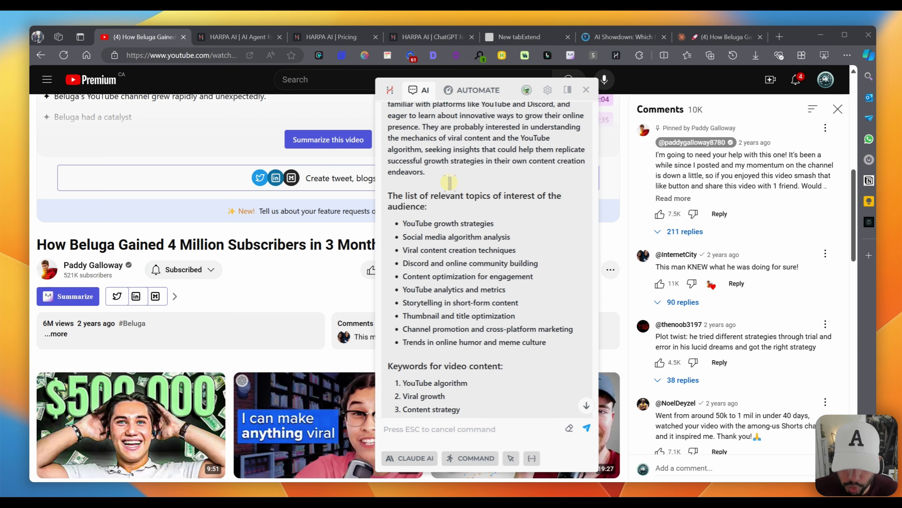
{"action": "scroll", "coordinate": [435, 183], "scroll_direction": "down", "scroll_amount": 4}
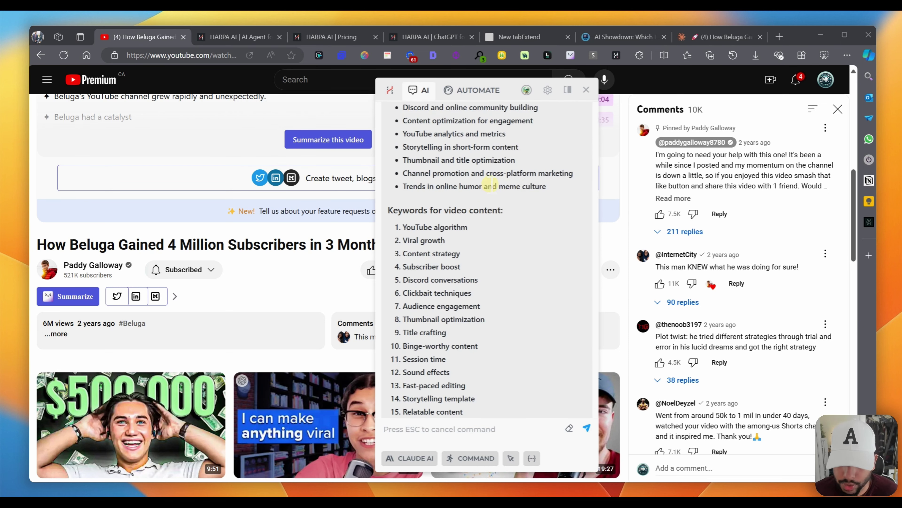
{"action": "scroll", "coordinate": [423, 265], "scroll_direction": "down", "scroll_amount": 3}
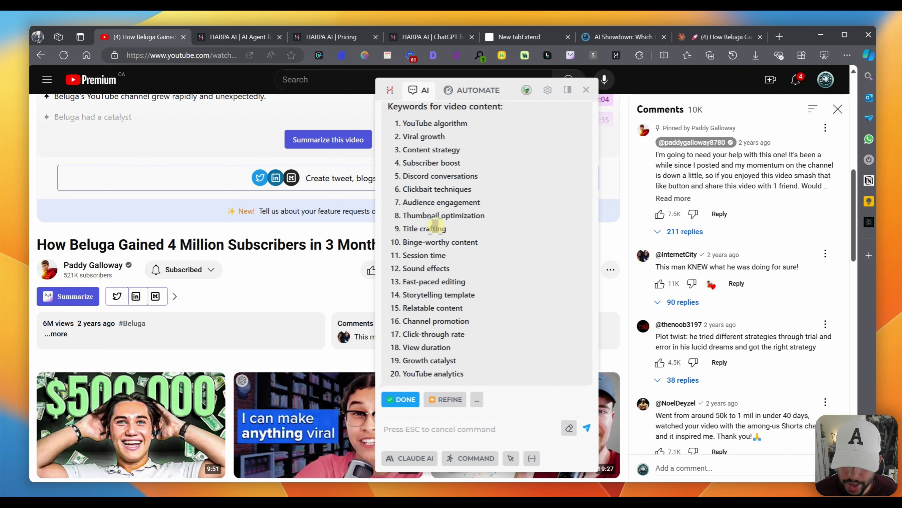
{"action": "left_click", "coordinate": [569, 428]}
{"action": "key", "text": "Escape"}
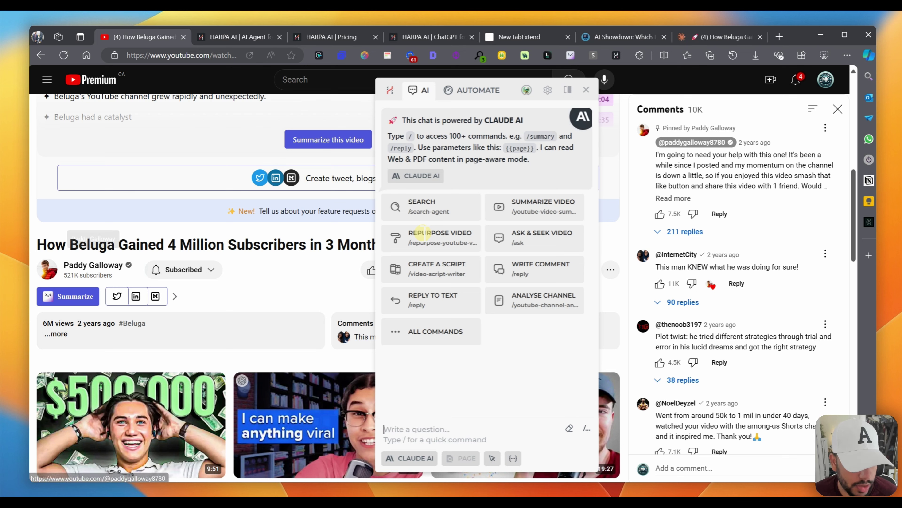
Find the YouTube channel analysis command with "channel an" and run it on the video's channel
{"action": "left_click_drag", "start_coordinate": [63, 265], "coordinate": [125, 265]}
{"action": "left_click", "coordinate": [137, 266]}
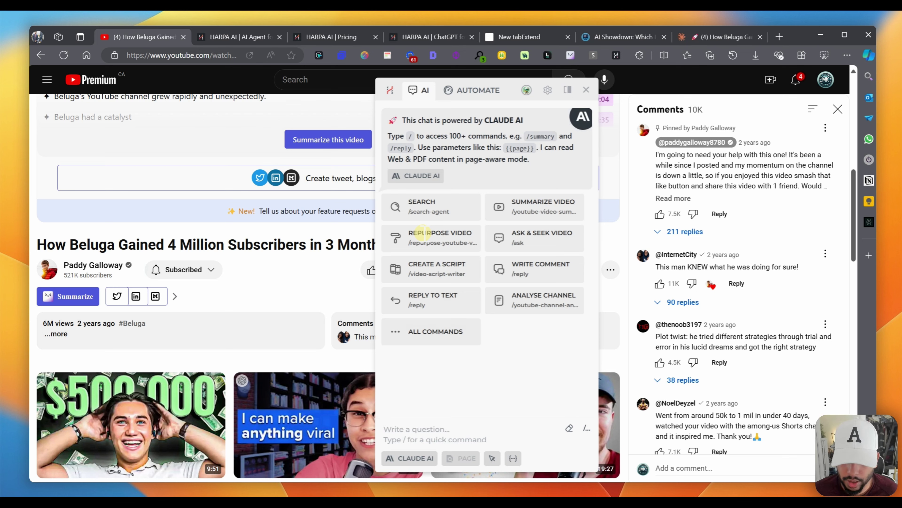
{"action": "left_click", "coordinate": [462, 331]}
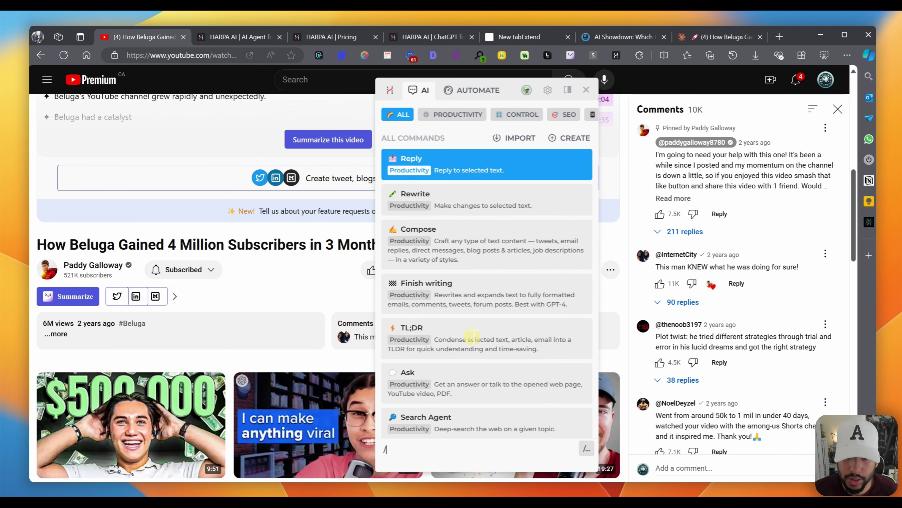
{"action": "type", "text": "chan"}
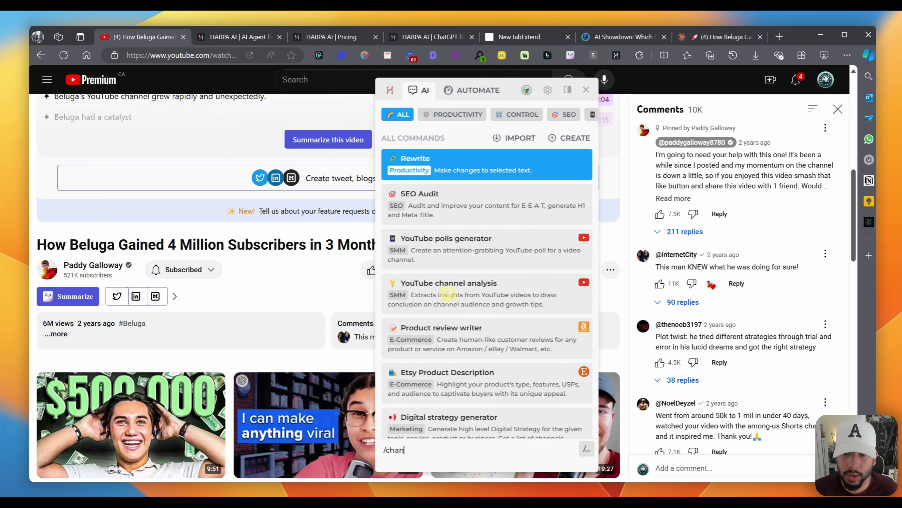
{"action": "type", "text": "nel an"}
{"action": "key", "text": "Down"}
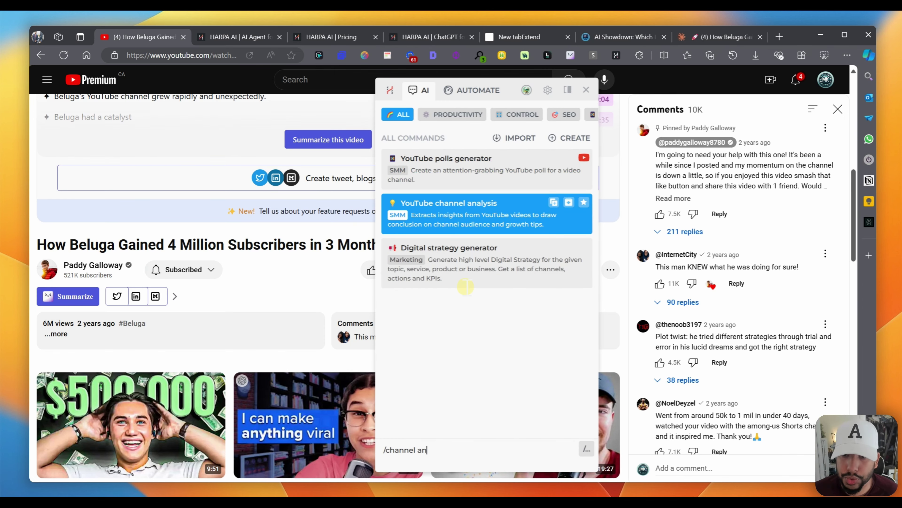
{"action": "key", "text": "Return"}
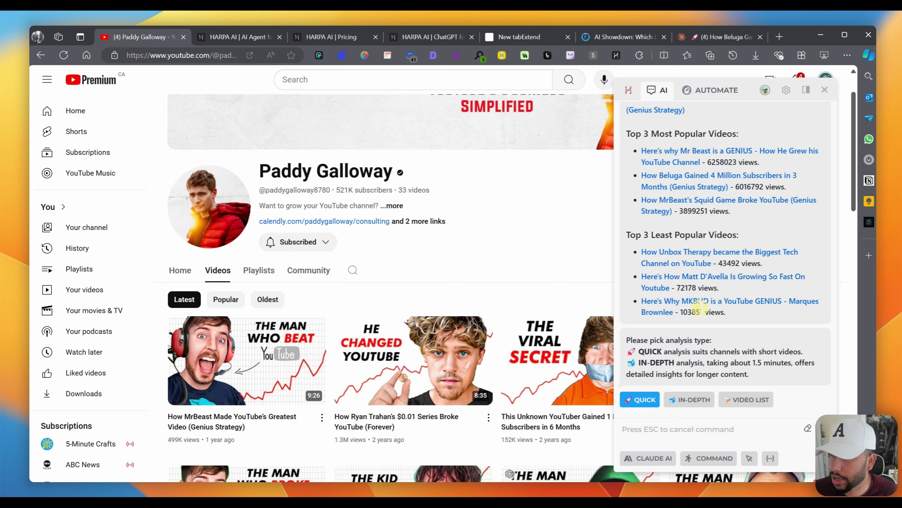
Close the HARPA window and open the signed-in account's own YouTube channel page
{"action": "left_click", "coordinate": [824, 89]}
{"action": "left_click", "coordinate": [825, 79]}
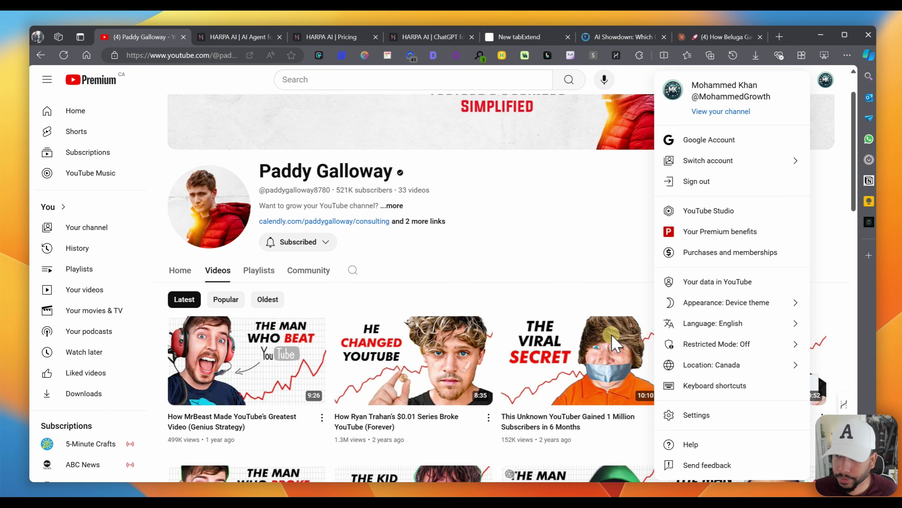
{"action": "key", "text": "Escape"}
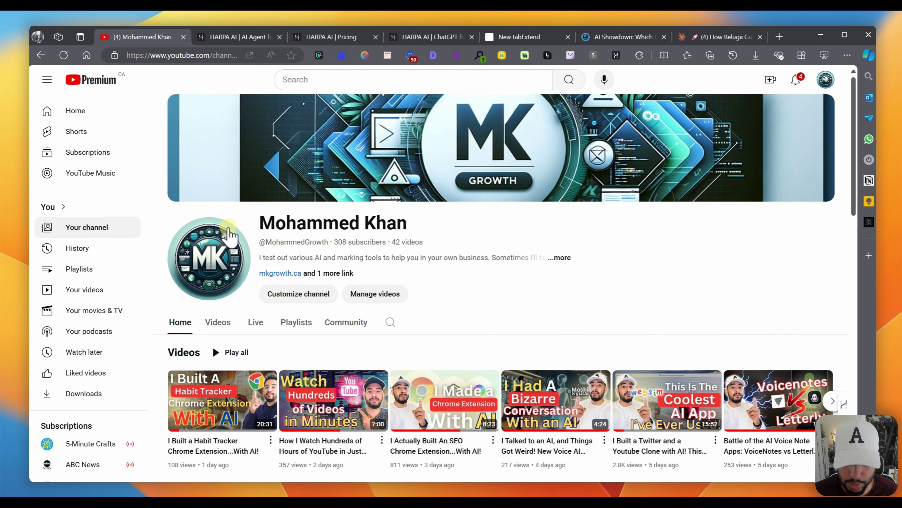
Reopen HARPA on the channel page, exit the running command, and launch YouTube channel analysis by searching "channel an"
{"action": "key", "text": "alt+a"}
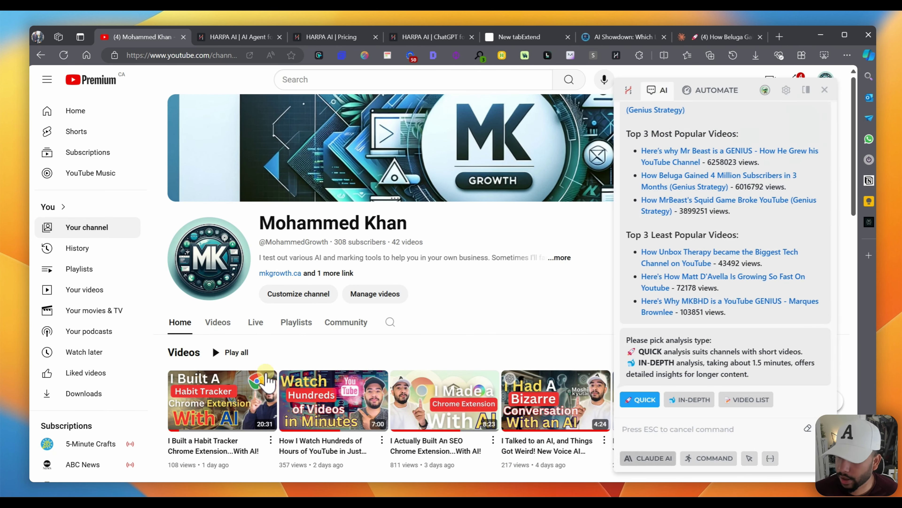
{"action": "key", "text": "Escape"}
{"action": "type", "text": "/c"}
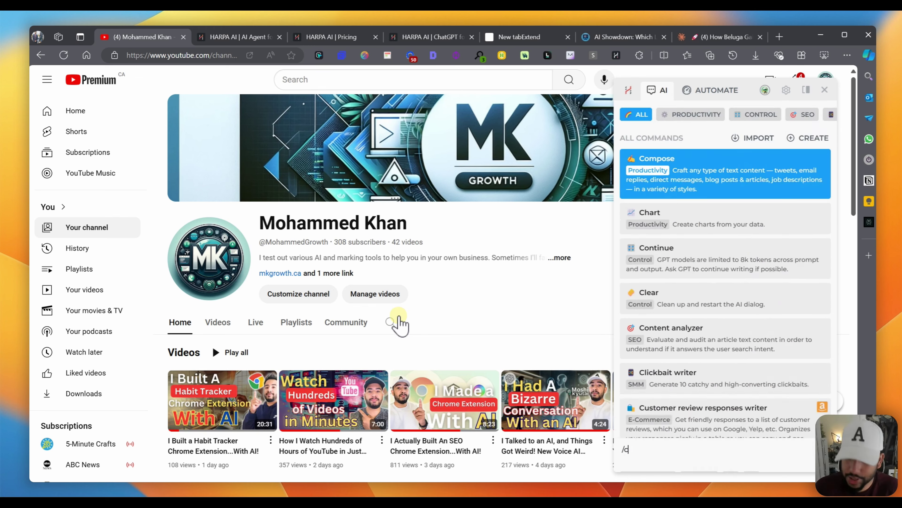
{"action": "type", "text": "hannel an"}
{"action": "key", "text": "Down"}
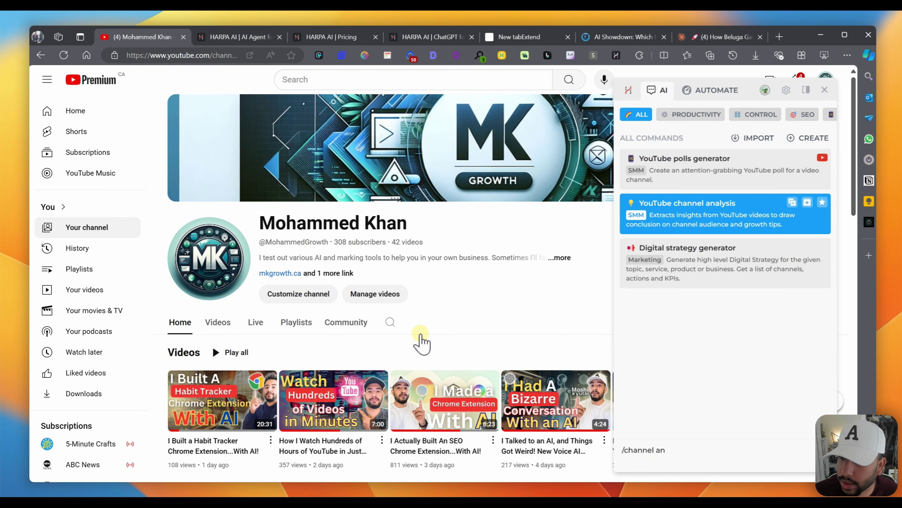
{"action": "key", "text": "Return"}
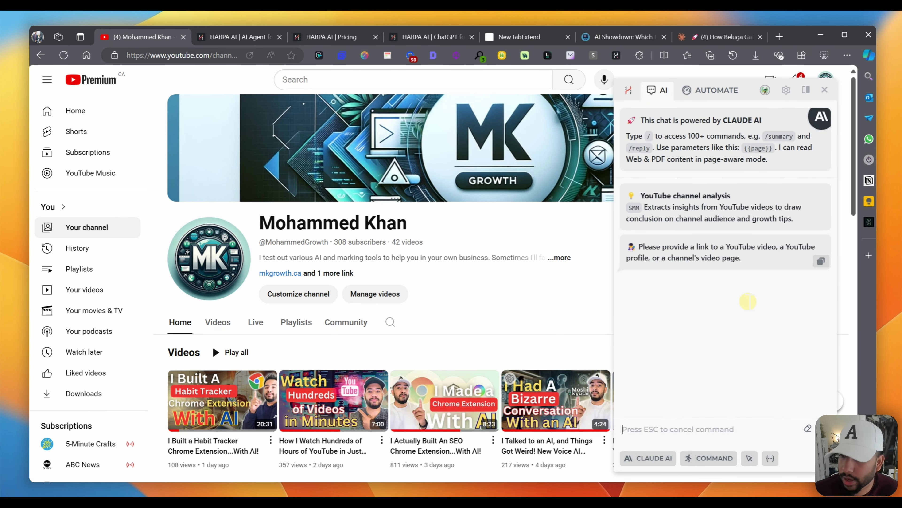
Submit the open YouTube channel's own link to the channel analysis command
{"action": "key", "text": "ctrl+l"}
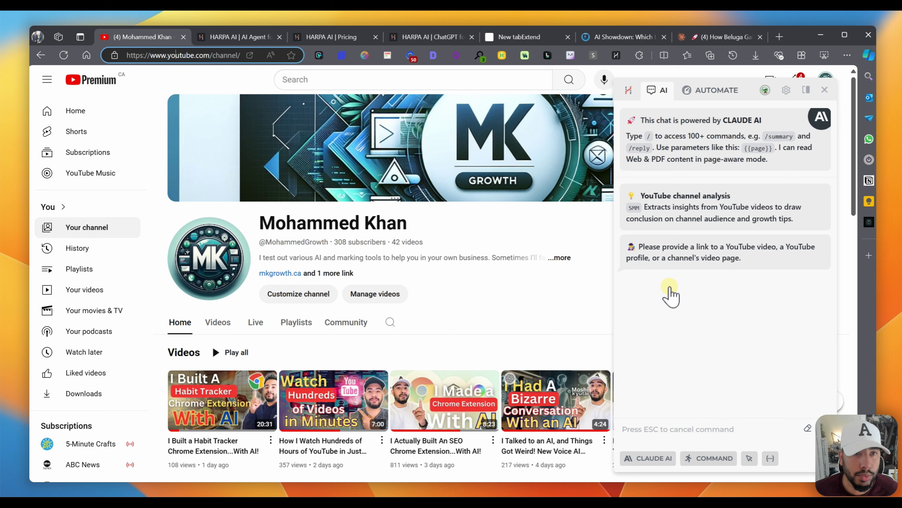
{"action": "left_click", "coordinate": [681, 281]}
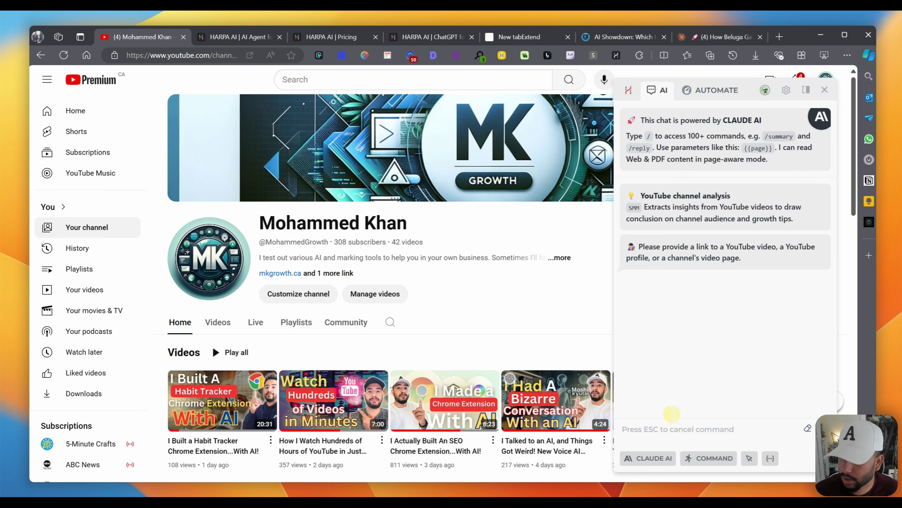
{"action": "type", "text": "https://www.youtube.com/channel/UCzSSadsHgWdI3F9qwSsAhzg"}
{"action": "key", "text": "Return"}
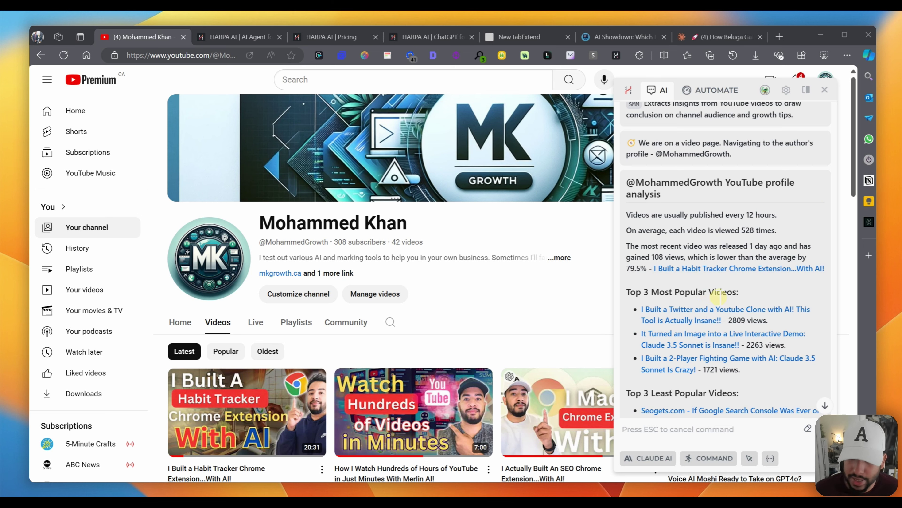
Read through the channel analysis report, covering most and least popular videos, audience analysis, ways to expand the audience, and the conclusion
{"action": "scroll", "coordinate": [693, 248], "scroll_direction": "down", "scroll_amount": 2}
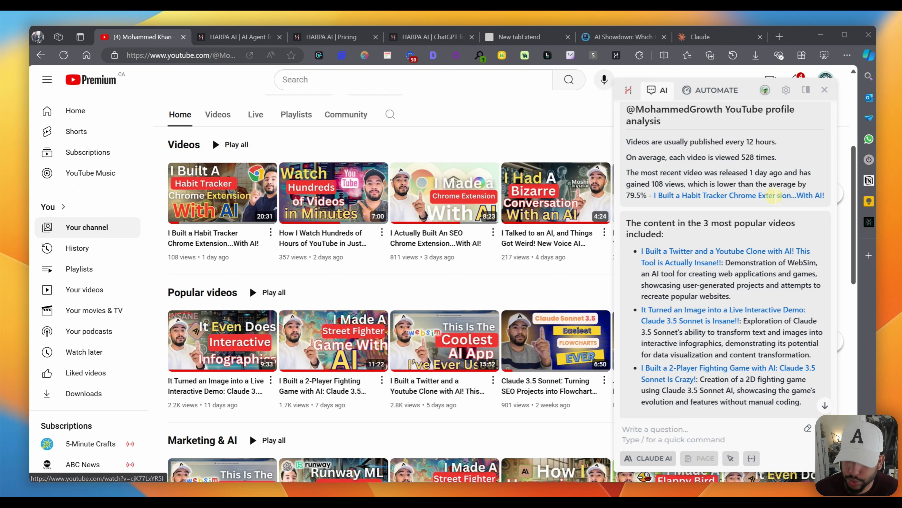
{"action": "scroll", "coordinate": [771, 234], "scroll_direction": "down", "scroll_amount": 6}
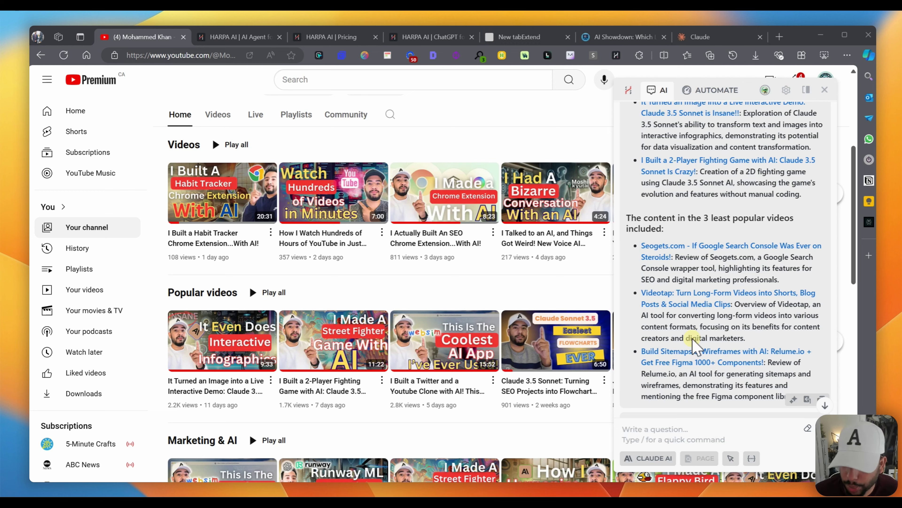
{"action": "scroll", "coordinate": [694, 344], "scroll_direction": "down", "scroll_amount": 1}
{"action": "scroll", "coordinate": [694, 345], "scroll_direction": "down", "scroll_amount": 6}
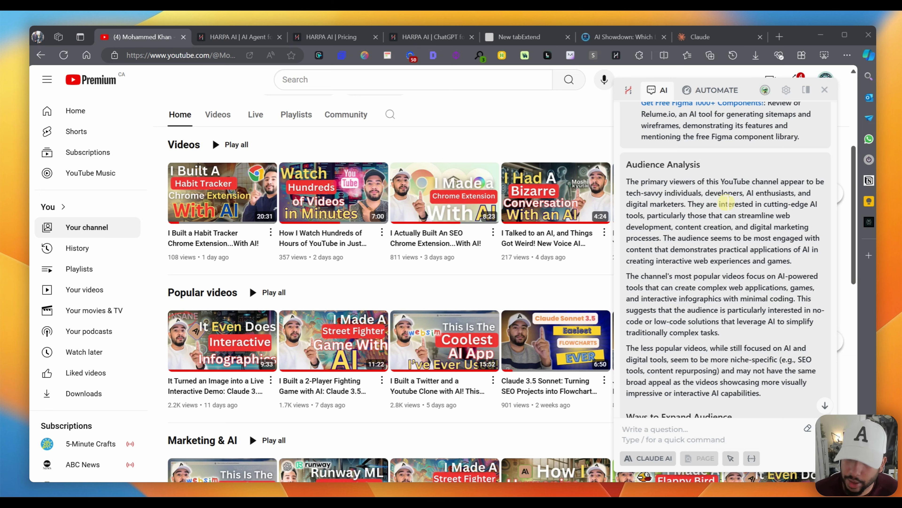
{"action": "scroll", "coordinate": [785, 205], "scroll_direction": "down", "scroll_amount": 3}
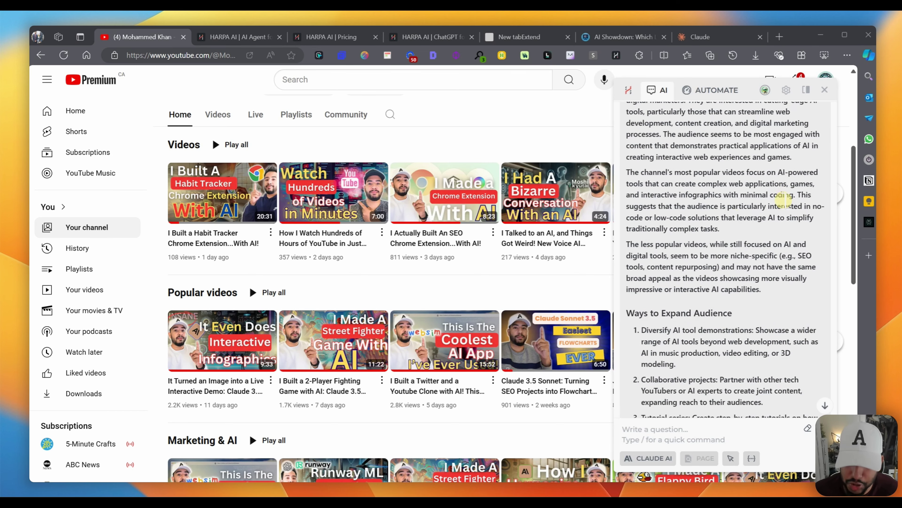
{"action": "scroll", "coordinate": [739, 216], "scroll_direction": "down", "scroll_amount": 3}
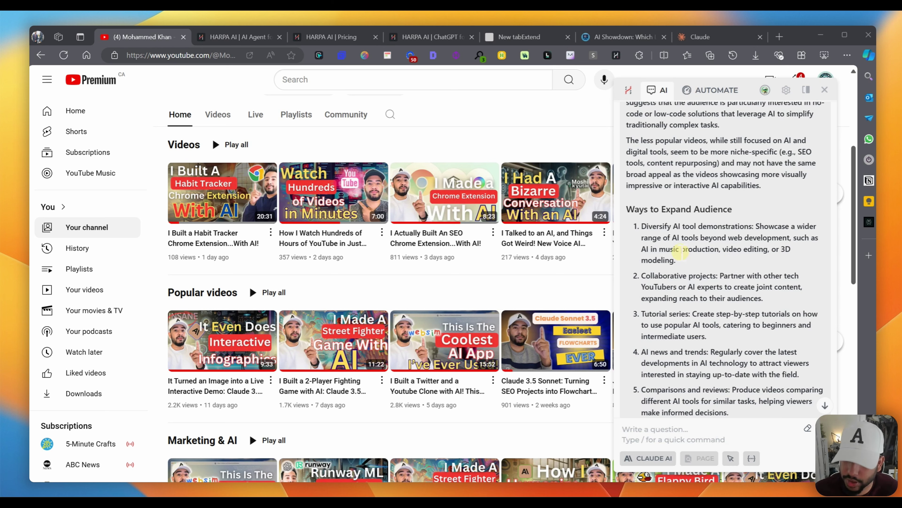
{"action": "scroll", "coordinate": [751, 272], "scroll_direction": "down", "scroll_amount": 3}
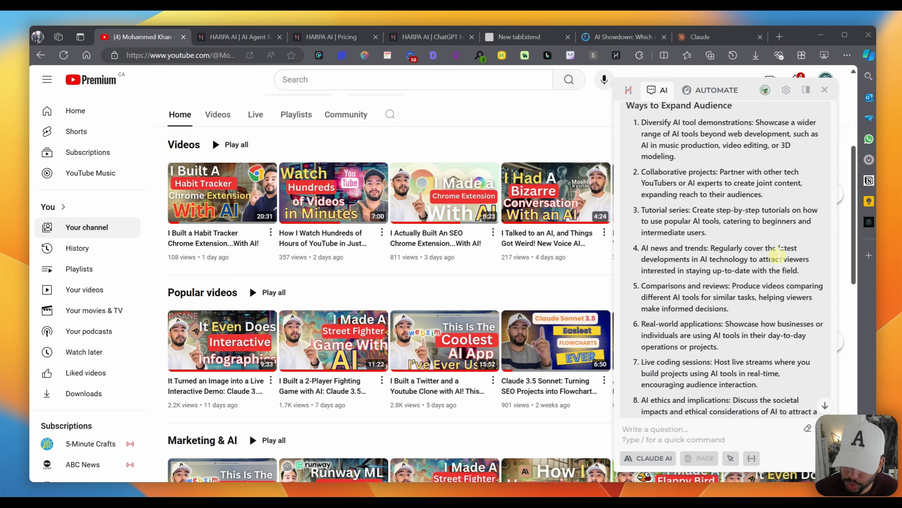
{"action": "scroll", "coordinate": [657, 275], "scroll_direction": "down", "scroll_amount": 2}
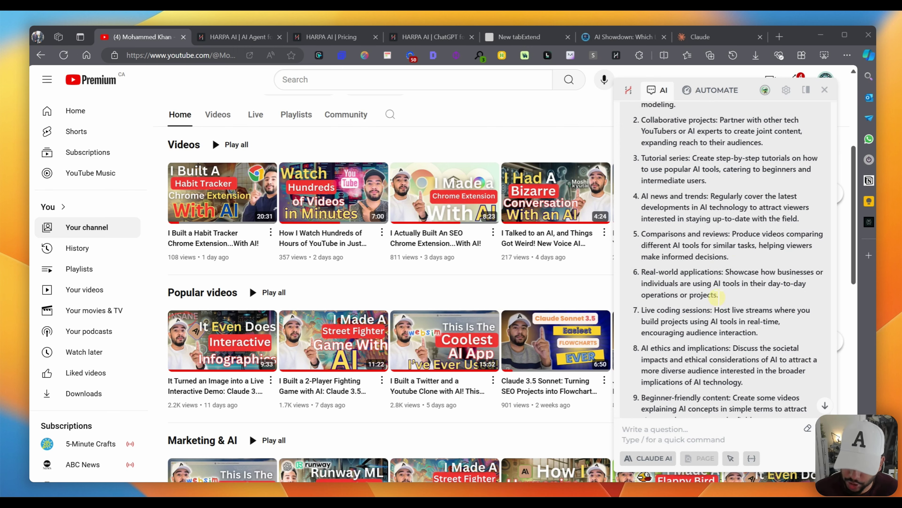
{"action": "scroll", "coordinate": [717, 309], "scroll_direction": "down", "scroll_amount": 2}
{"action": "scroll", "coordinate": [721, 304], "scroll_direction": "down", "scroll_amount": 6}
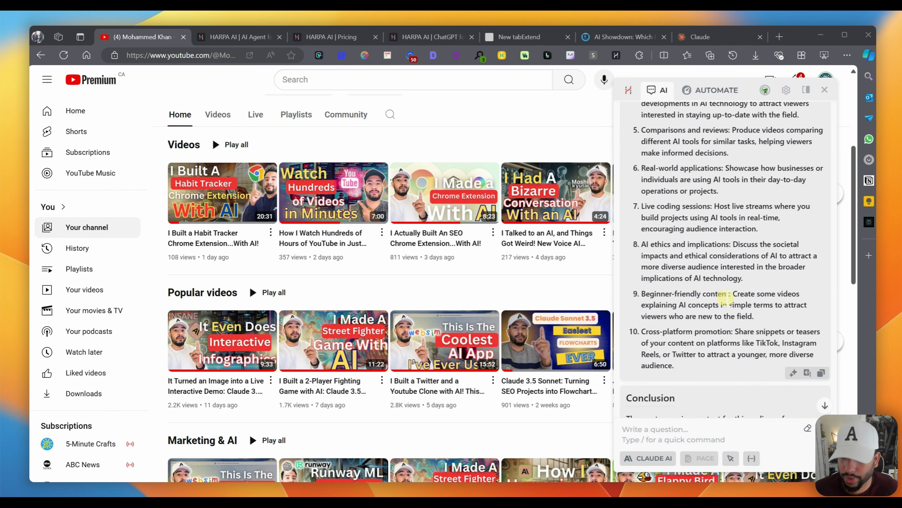
{"action": "scroll", "coordinate": [722, 303], "scroll_direction": "down", "scroll_amount": 2}
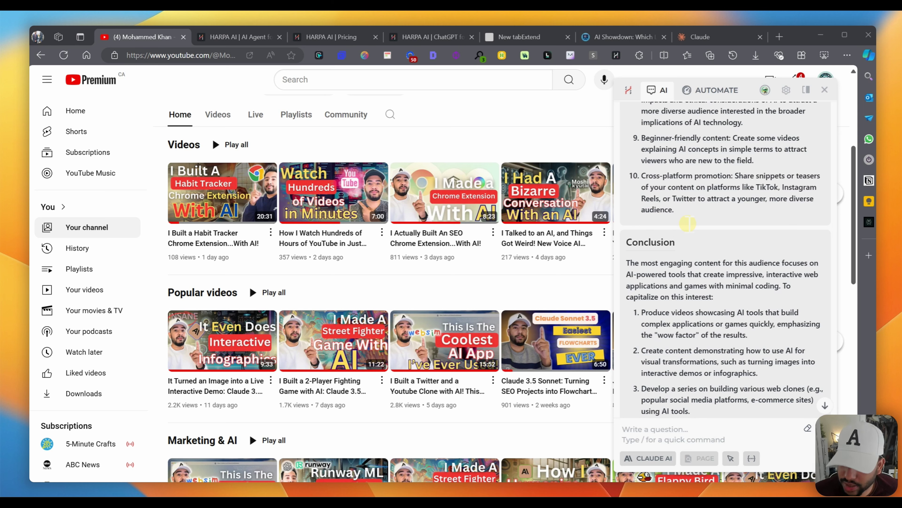
{"action": "scroll", "coordinate": [688, 223], "scroll_direction": "down", "scroll_amount": 8}
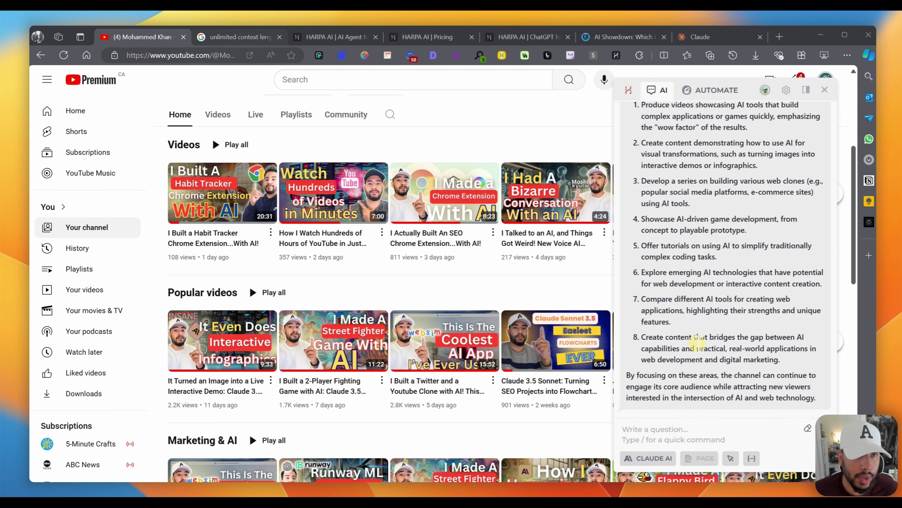
Switch to the arXiv paper "Random-Access Infinite Context Length for Transformers", run HARPA's Summary command on it, and read the report
{"action": "key", "text": "ctrl+Tab"}
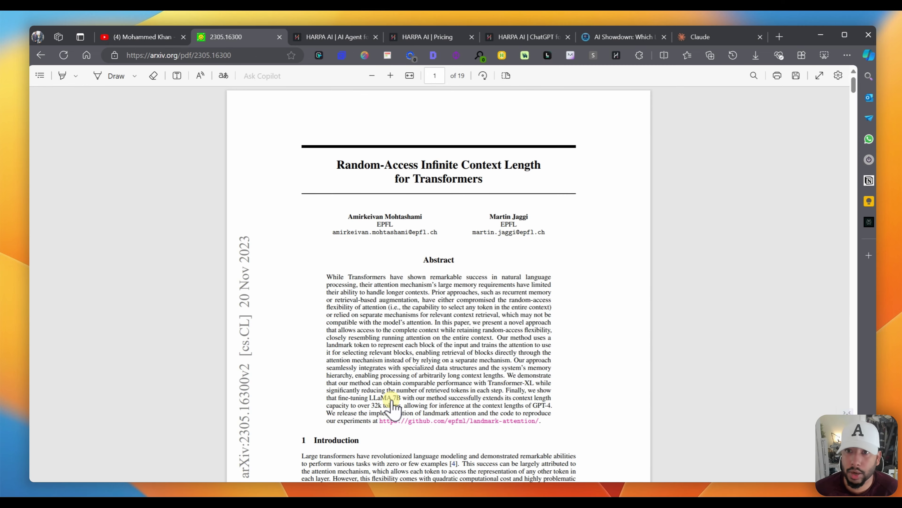
{"action": "scroll", "coordinate": [393, 408], "scroll_direction": "down", "scroll_amount": 15}
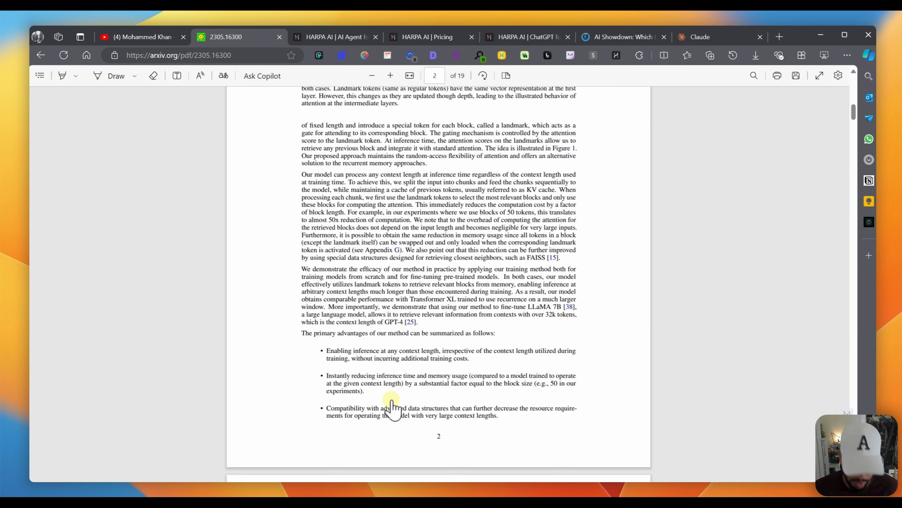
{"action": "key", "text": "alt+a"}
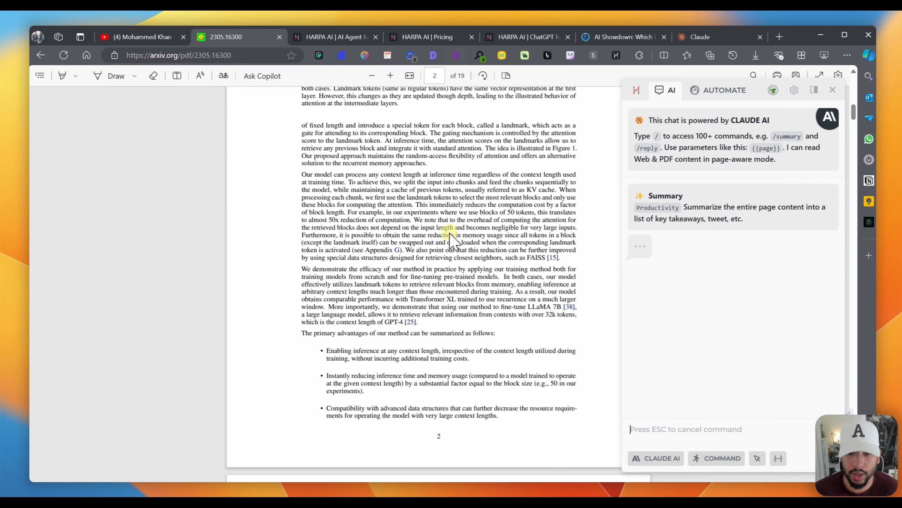
{"action": "scroll", "coordinate": [288, 322], "scroll_direction": "up", "scroll_amount": 8}
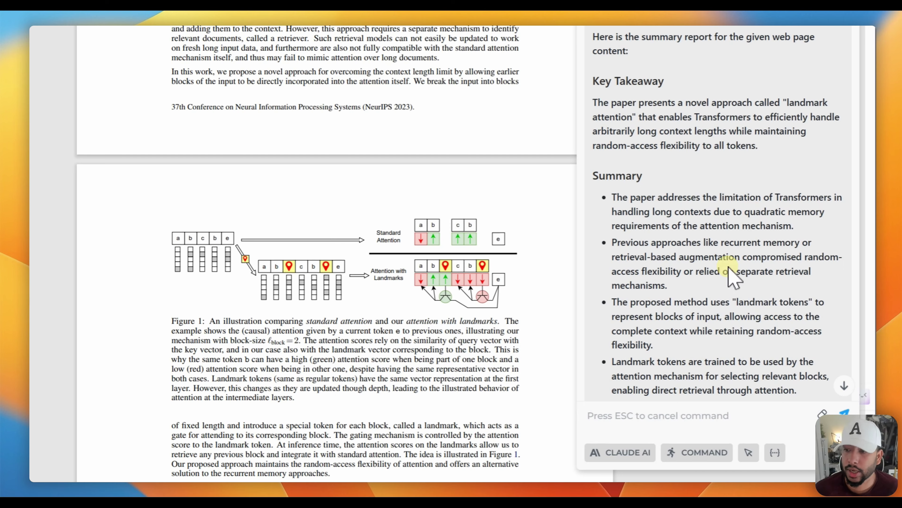
{"action": "scroll", "coordinate": [713, 309], "scroll_direction": "down", "scroll_amount": 2}
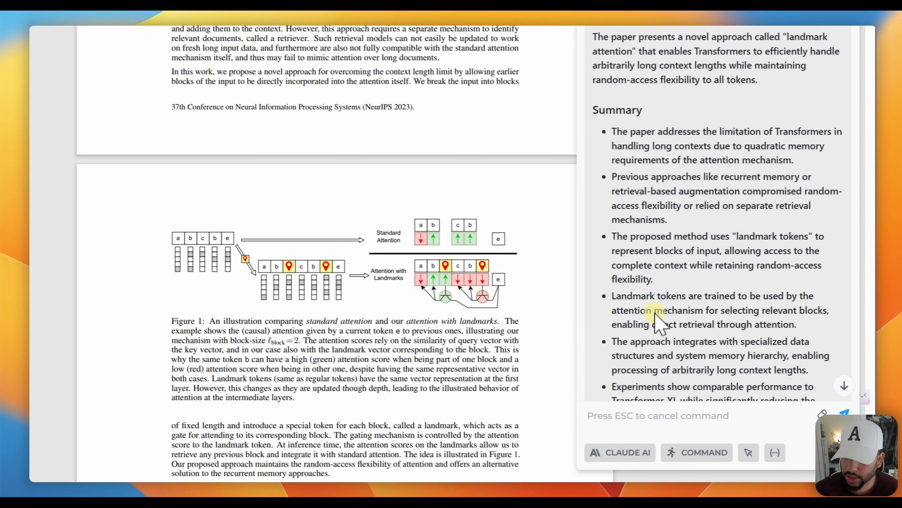
{"action": "scroll", "coordinate": [664, 316], "scroll_direction": "down", "scroll_amount": 10}
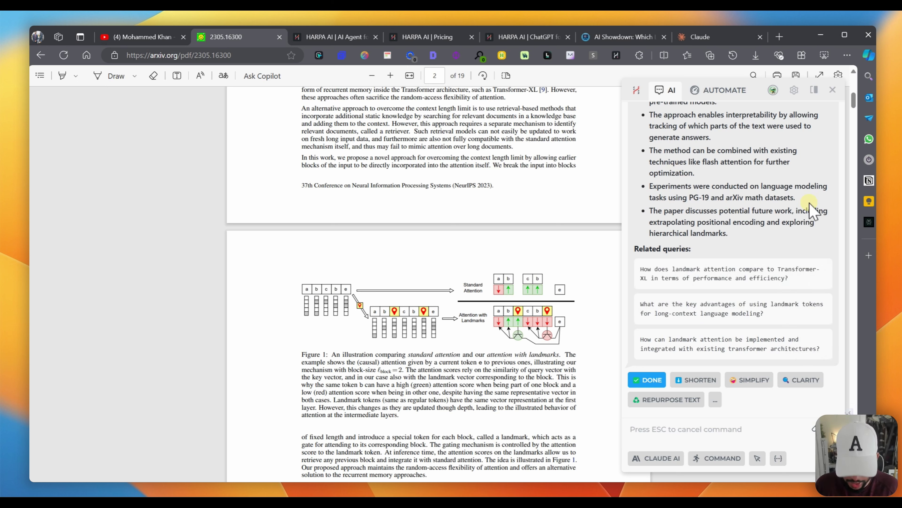
Send the follow-up prompt "can you explain like im 9, in 5 points" about the summarized paper
{"action": "type", "text": "can you explai"}
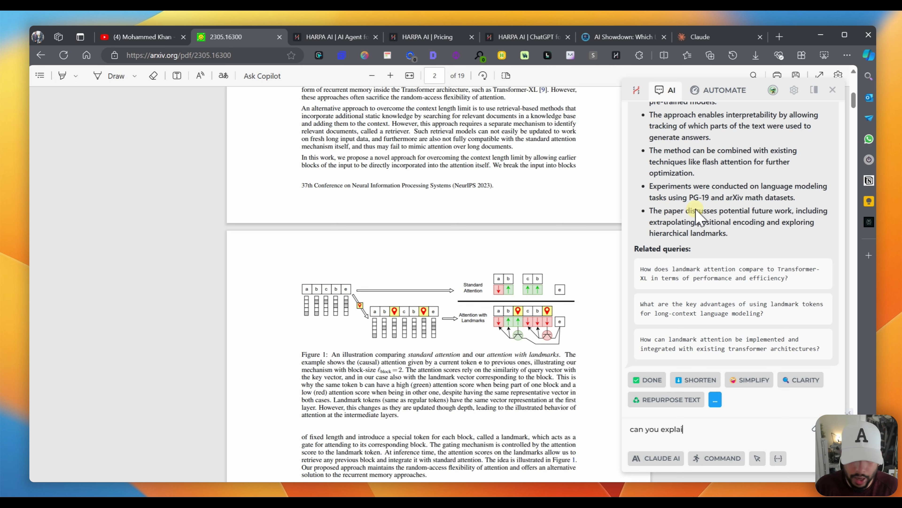
{"action": "type", "text": "n like im "}
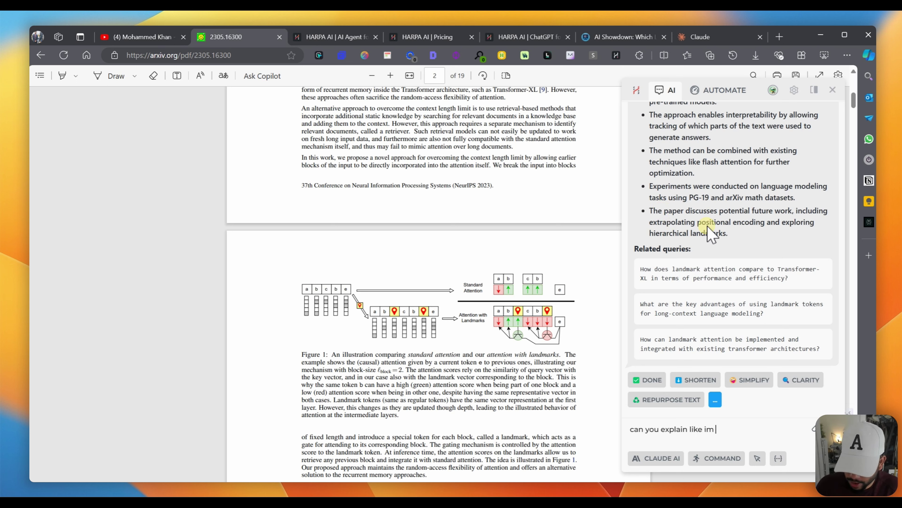
{"action": "type", "text": "9, in "}
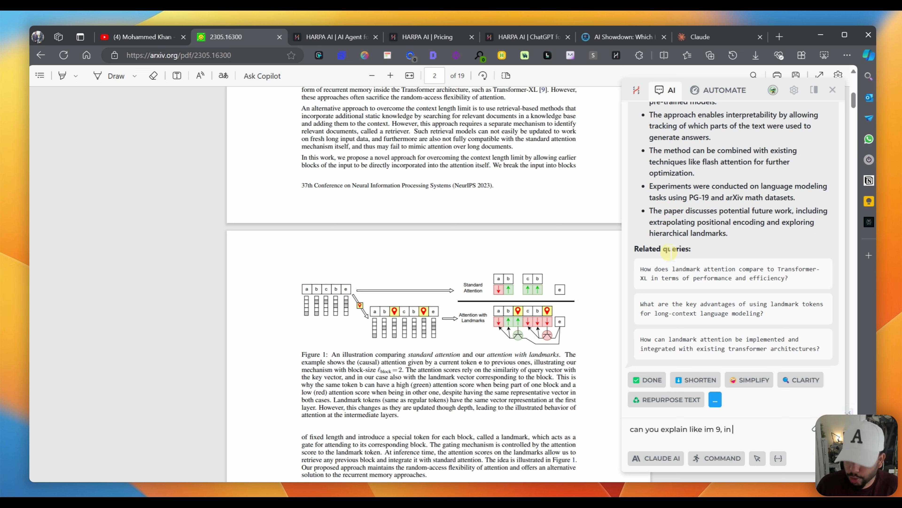
{"action": "type", "text": "5 points"}
{"action": "key", "text": "Return"}
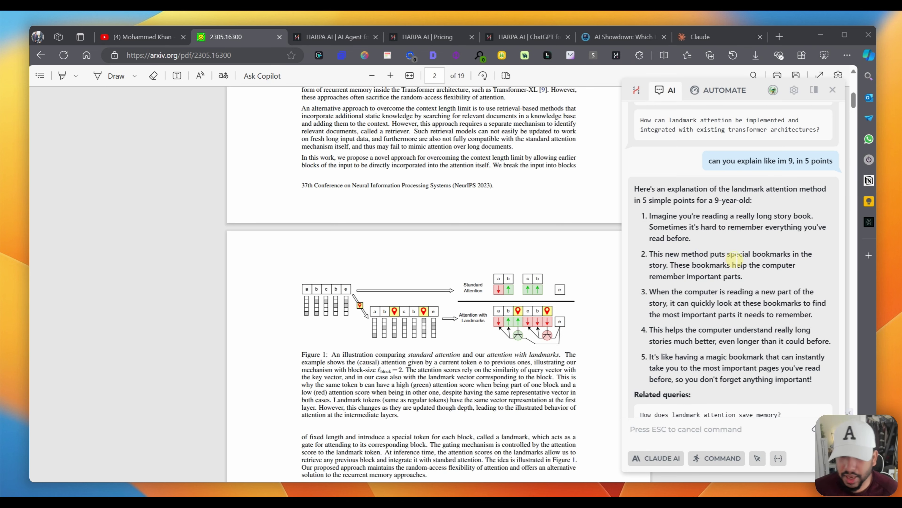
{"action": "scroll", "coordinate": [764, 265], "scroll_direction": "down", "scroll_amount": 2}
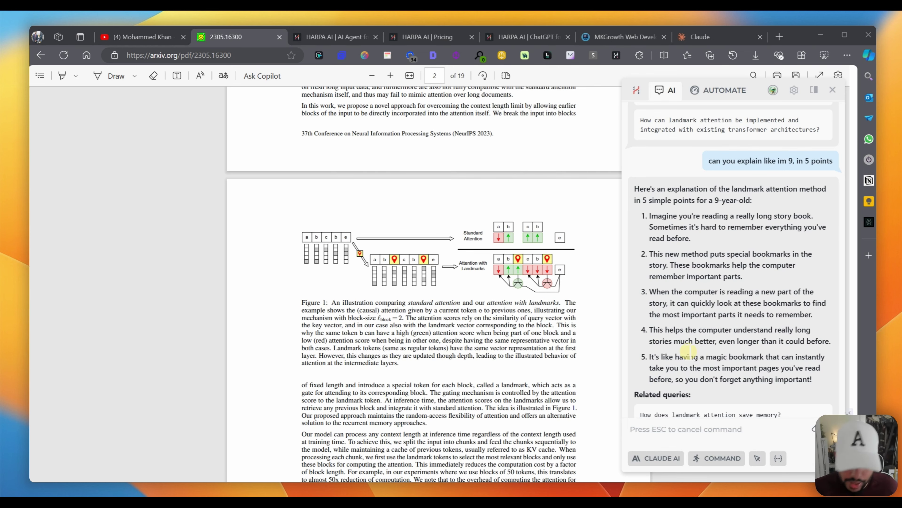
Switch to the mkgrowth.ca website, open HARPA there, and clear the previous chat
{"action": "key", "text": "ctrl+6"}
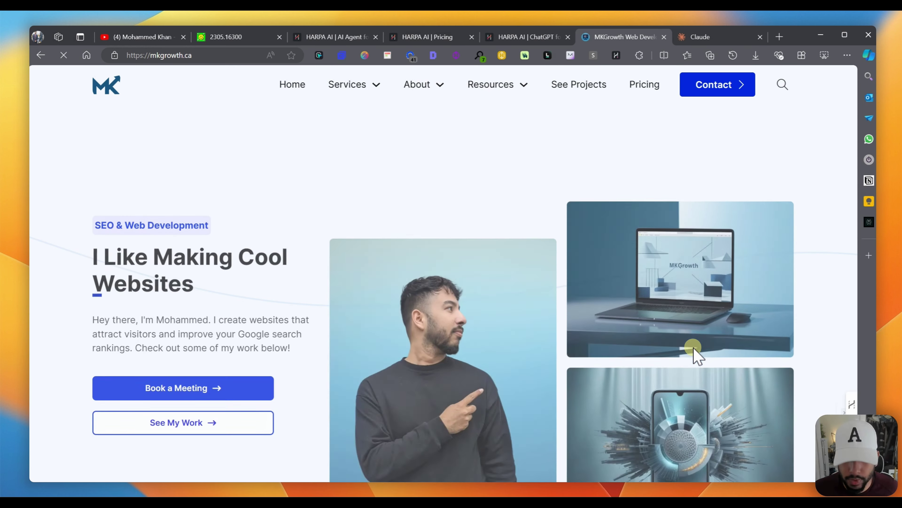
{"action": "scroll", "coordinate": [704, 345], "scroll_direction": "down", "scroll_amount": 15}
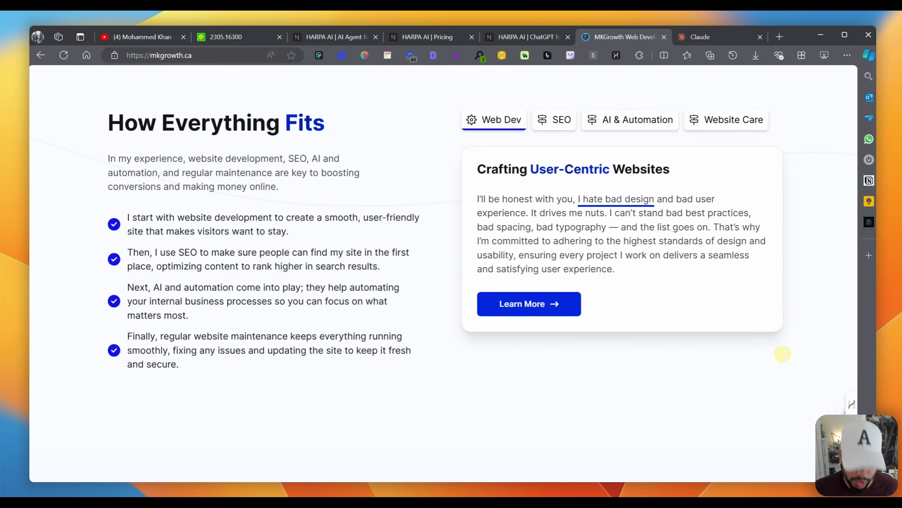
{"action": "key", "text": "alt+a"}
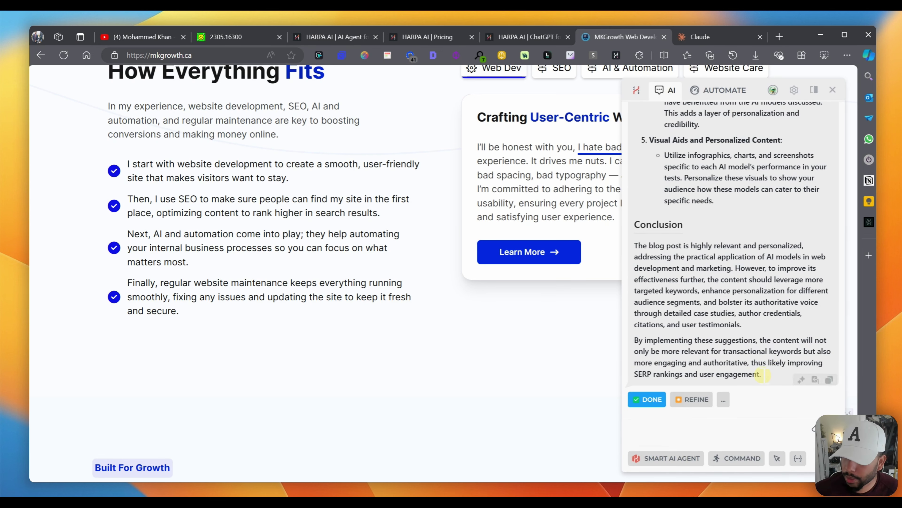
{"action": "left_click", "coordinate": [724, 399]}
{"action": "left_click", "coordinate": [708, 379]}
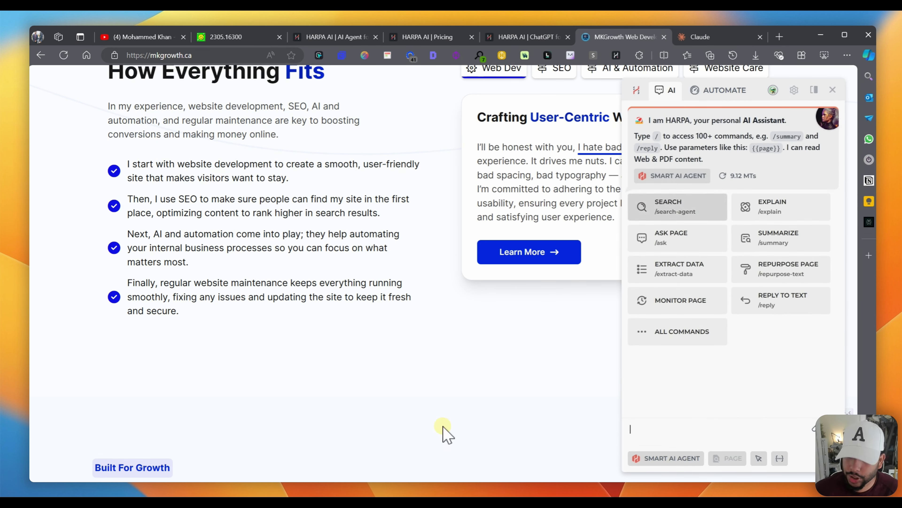
{"action": "type", "text": "/search"}
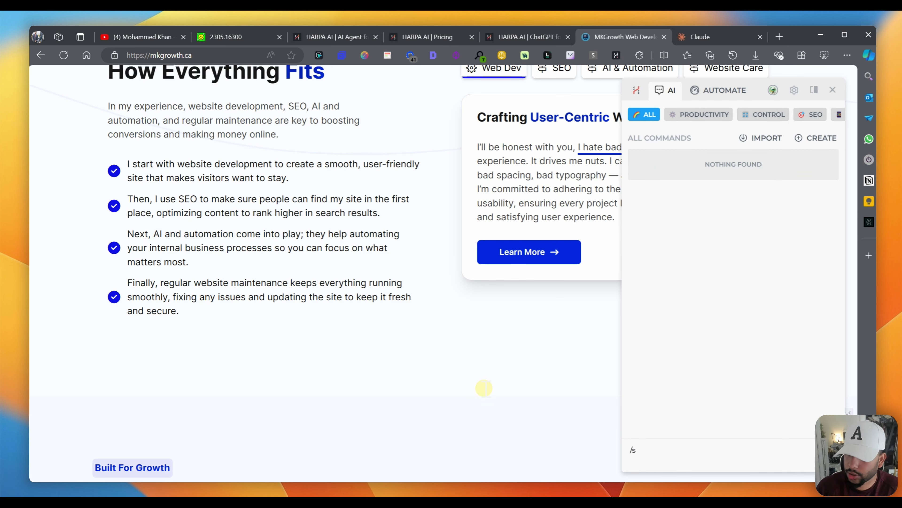
{"action": "key", "text": "BackSpace"}
{"action": "key", "text": "BackSpace"}
{"action": "key", "text": "BackSpace"}
{"action": "key", "text": "BackSpace"}
{"action": "key", "text": "BackSpace"}
{"action": "key", "text": "BackSpace"}
{"action": "key", "text": "BackSpace"}
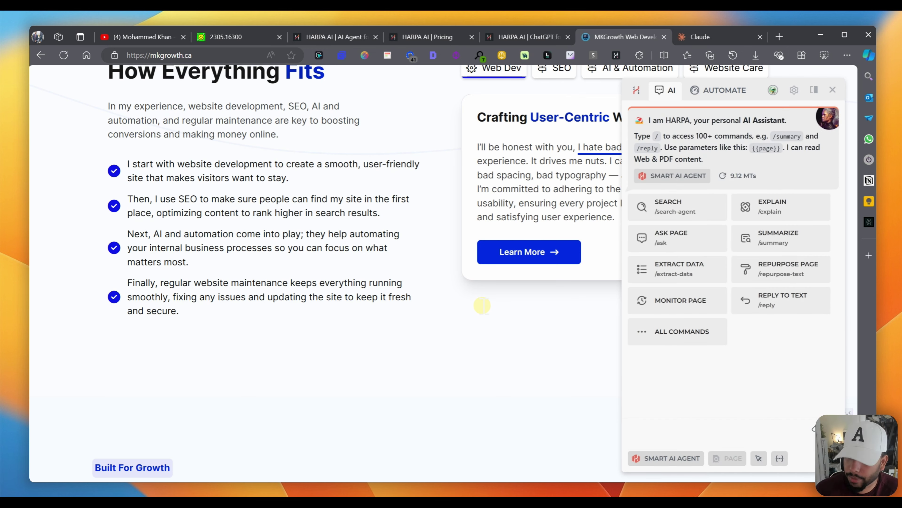
Run an in-website Search Agent query for "Pricing options" and check the cited mkgrowth.ca pricing page
{"action": "key", "text": "Return"}
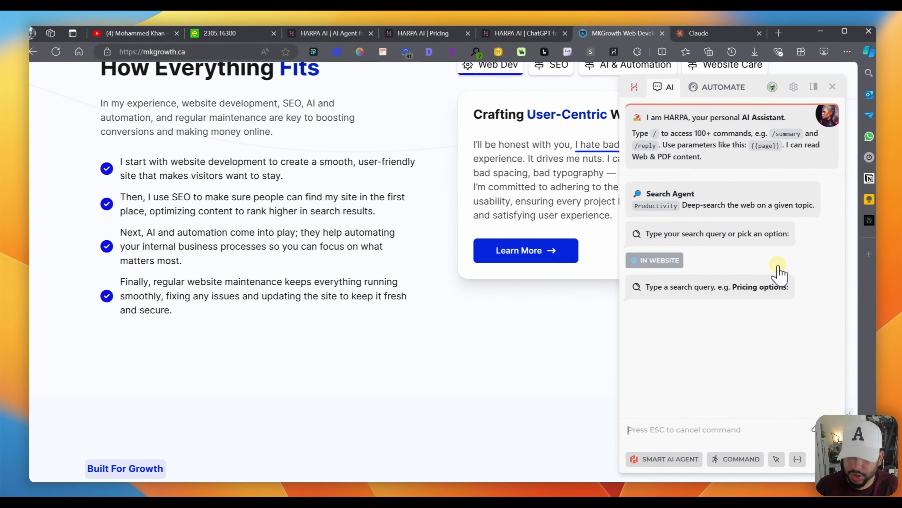
{"action": "type", "text": "Pricing options"}
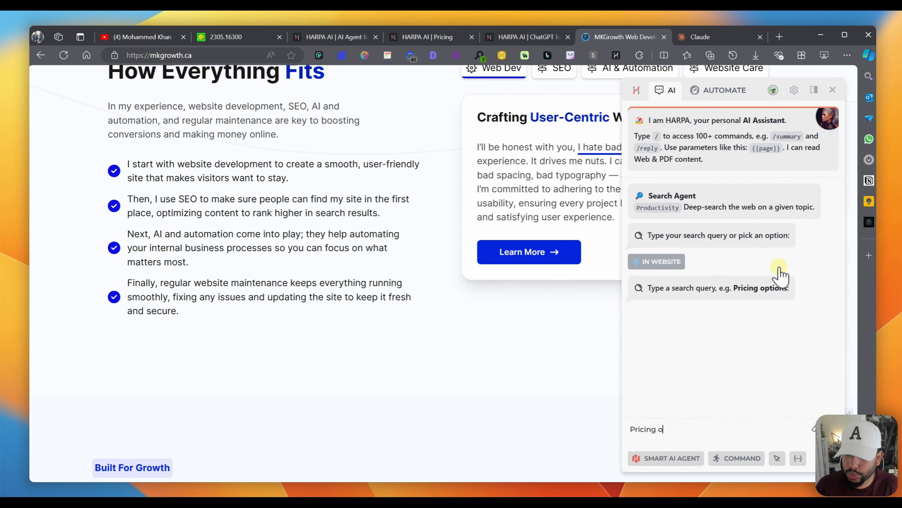
{"action": "key", "text": "Return"}
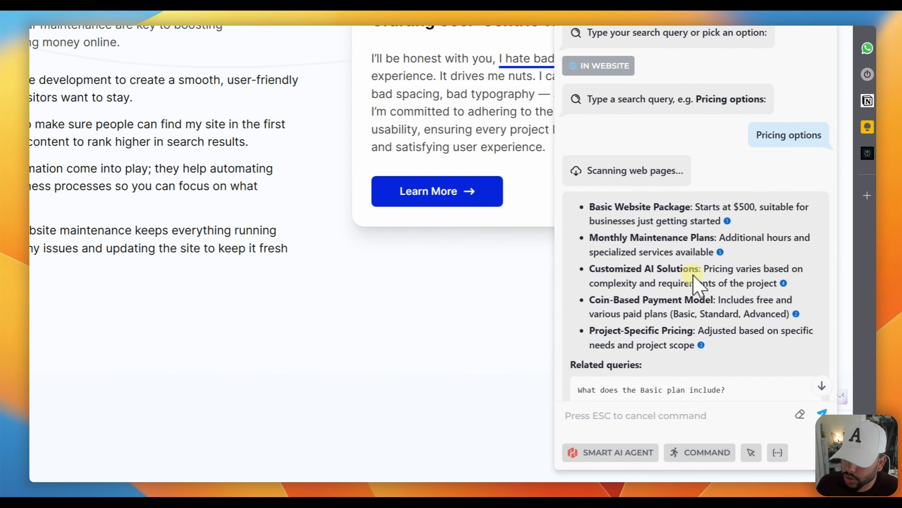
{"action": "left_click", "coordinate": [614, 321]}
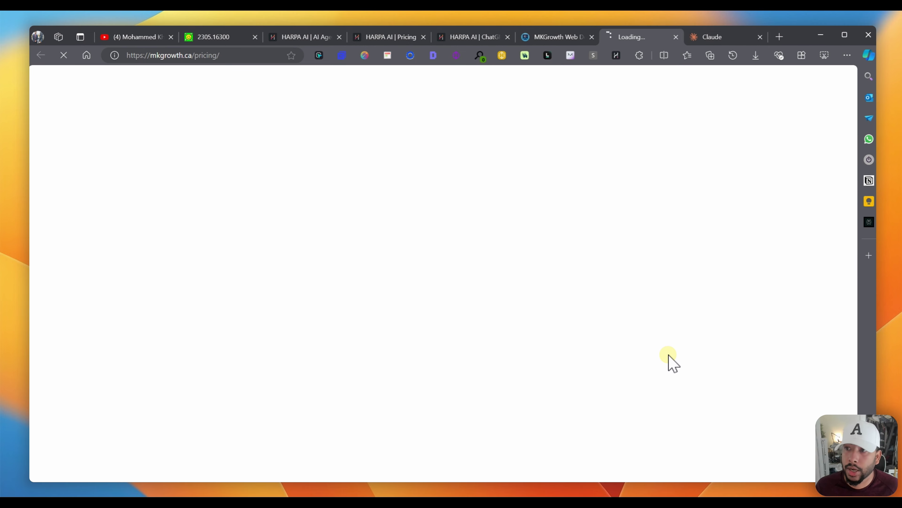
{"action": "key", "text": "ctrl+w"}
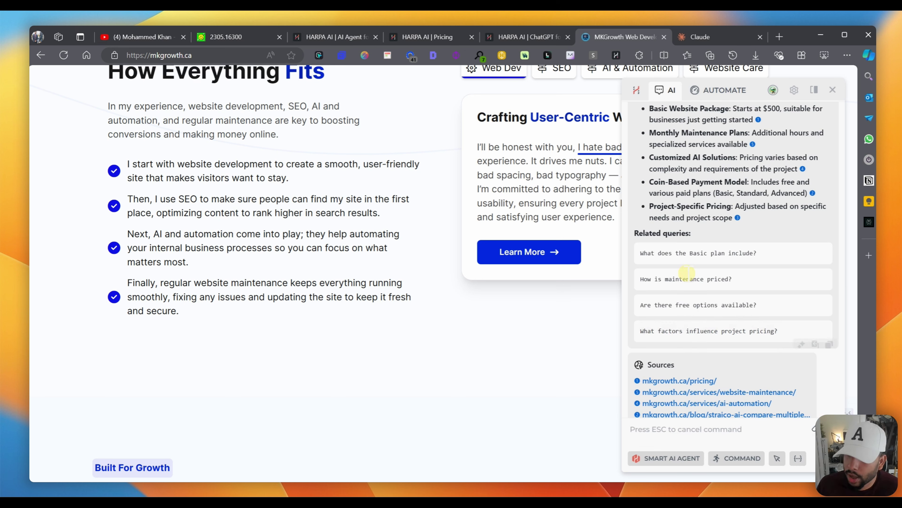
Ask the related query "What does the Basic plan include?" and read the answer
{"action": "left_click", "coordinate": [807, 259]}
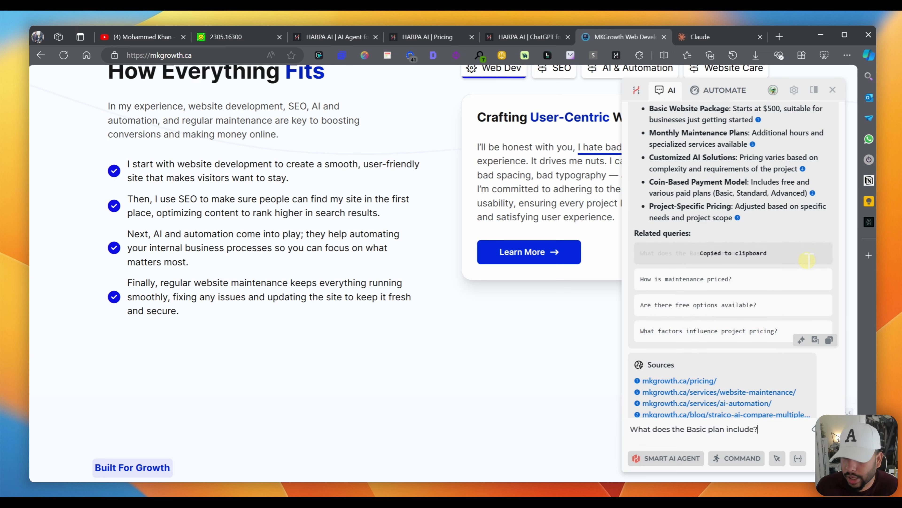
{"action": "scroll", "coordinate": [754, 271], "scroll_direction": "down", "scroll_amount": 1}
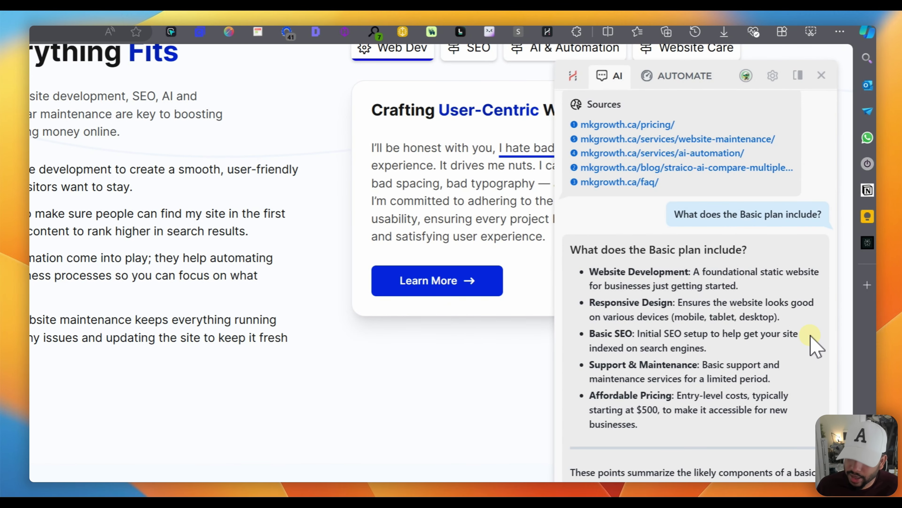
{"action": "scroll", "coordinate": [675, 342], "scroll_direction": "down", "scroll_amount": 2}
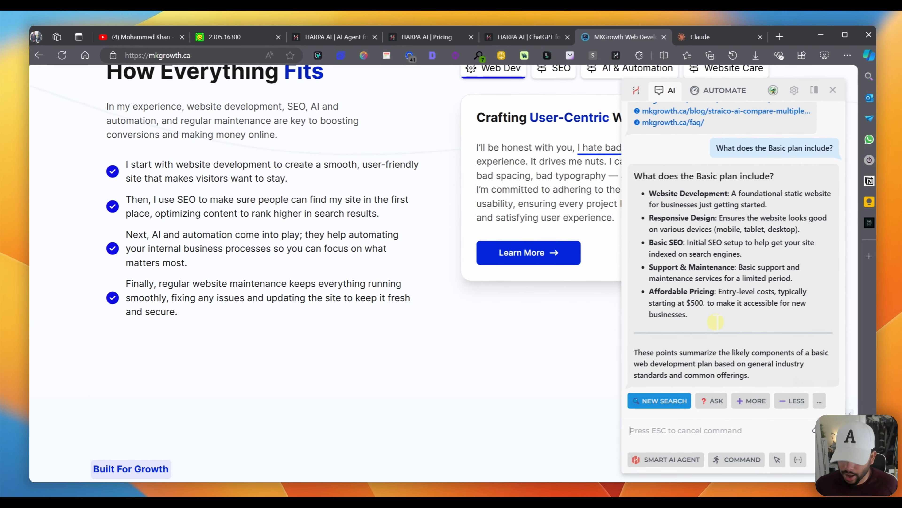
Ask the follow-up question "what are the seo pricing" and read through the answer
{"action": "type", "text": "what are the seo"}
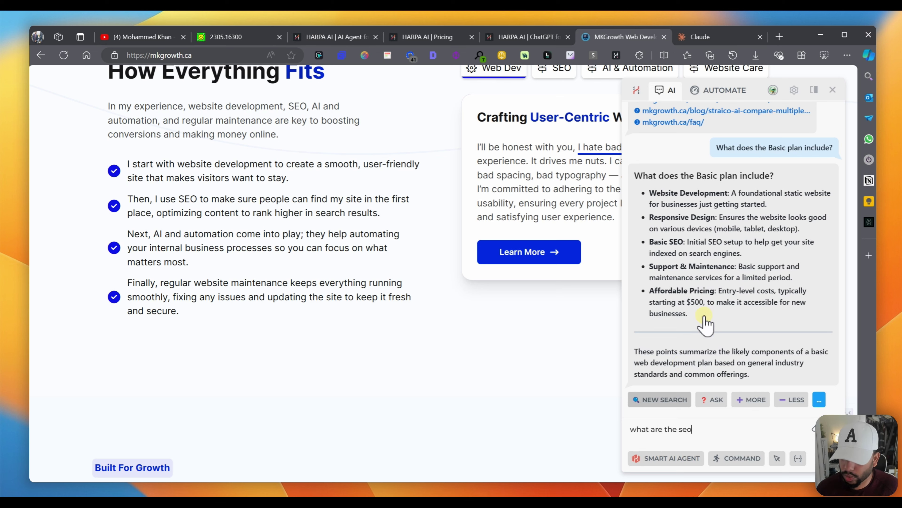
{"action": "type", "text": " pricing"}
{"action": "key", "text": "Return"}
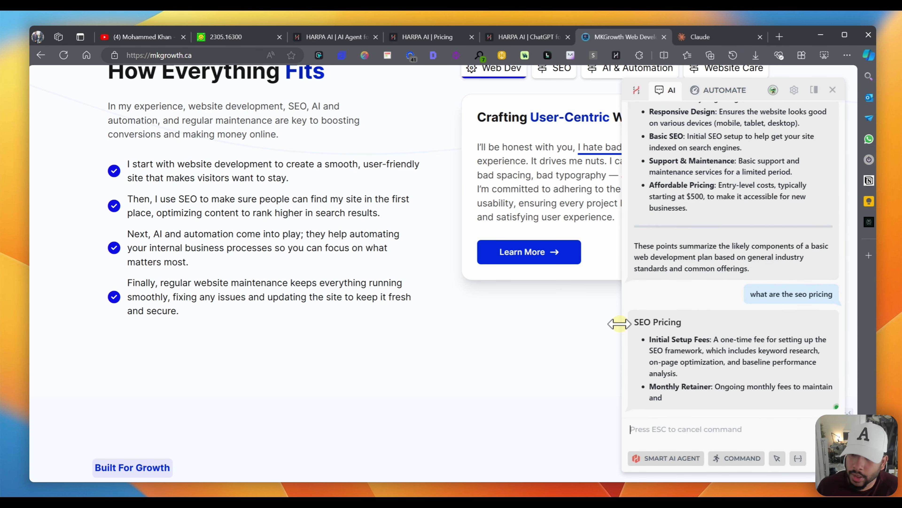
{"action": "scroll", "coordinate": [734, 359], "scroll_direction": "up", "scroll_amount": 2}
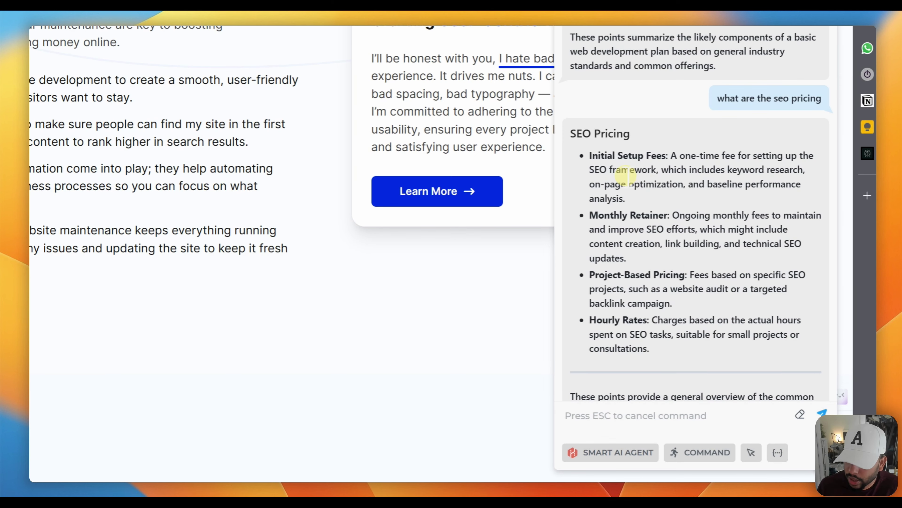
{"action": "scroll", "coordinate": [625, 174], "scroll_direction": "down", "scroll_amount": 2}
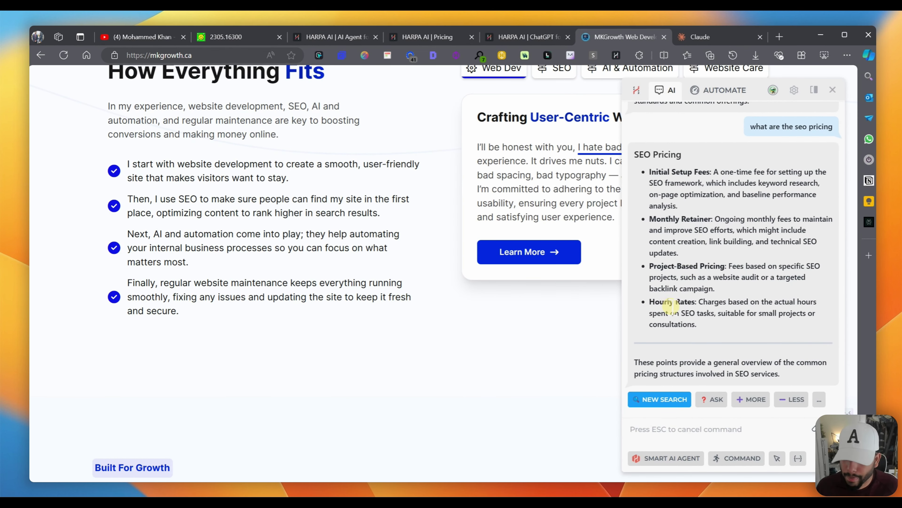
Clear the chat, run a new in-website Search Agent query for "pricing for seo", and review the results
{"action": "key", "text": "Escape"}
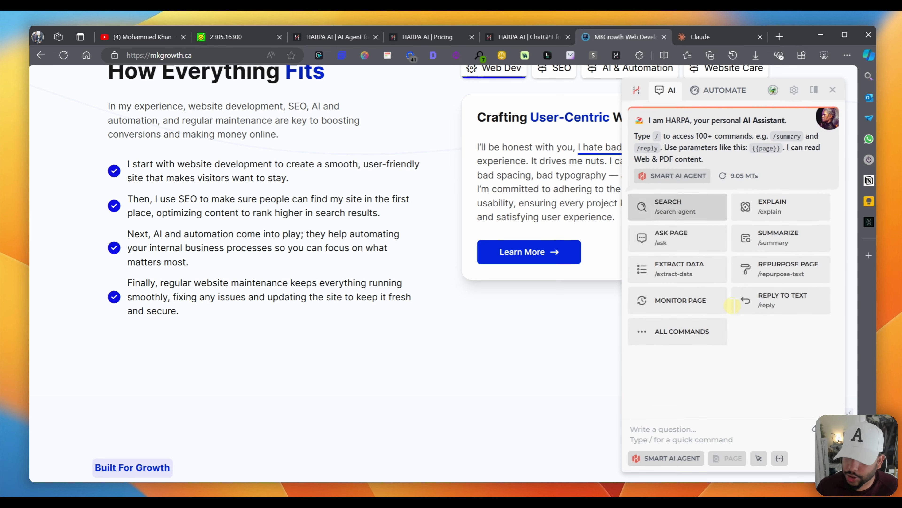
{"action": "key", "text": "Return"}
{"action": "key", "text": "Right"}
{"action": "key", "text": "Right"}
{"action": "key", "text": "Return"}
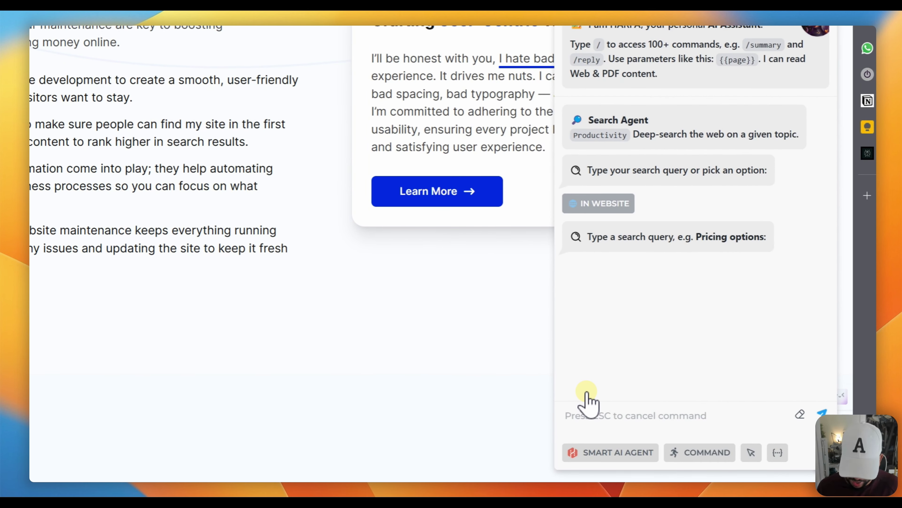
{"action": "type", "text": "pricing"}
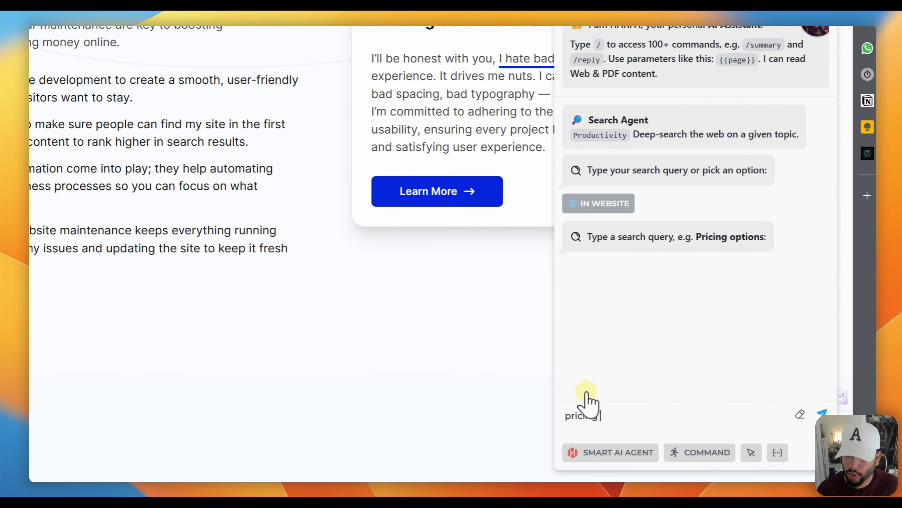
{"action": "type", "text": " for seo"}
{"action": "key", "text": "Return"}
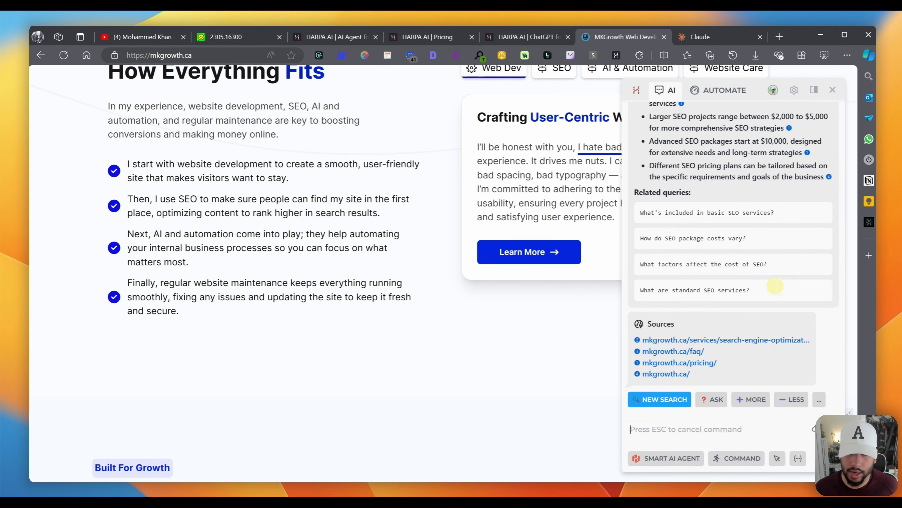
{"action": "scroll", "coordinate": [715, 353], "scroll_direction": "up", "scroll_amount": 10}
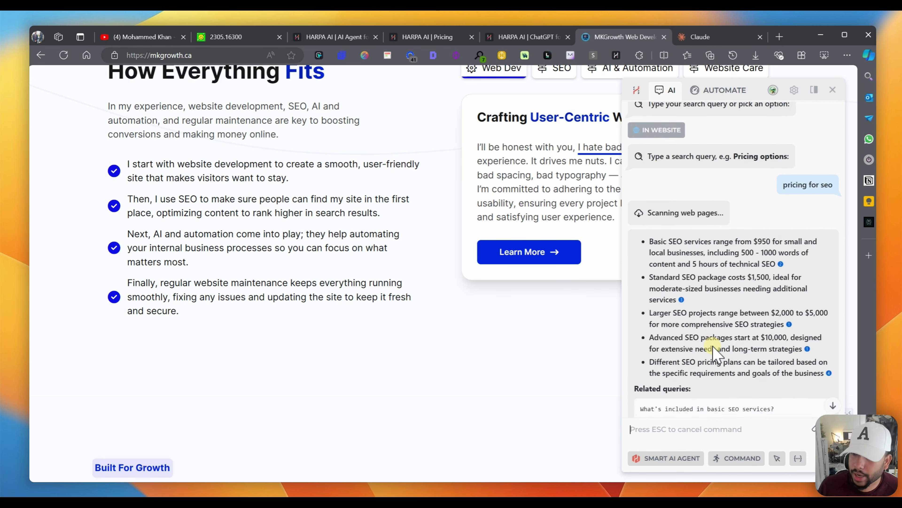
{"action": "scroll", "coordinate": [732, 391], "scroll_direction": "down", "scroll_amount": 2}
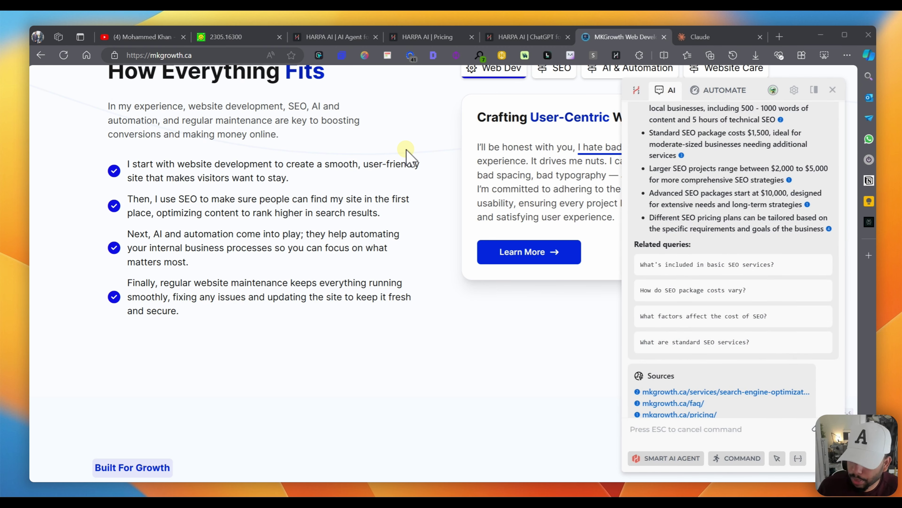
Clear the chat and enter "how can we increase ai token context length" as a detailed Search Agent query
{"action": "key", "text": "alt+l"}
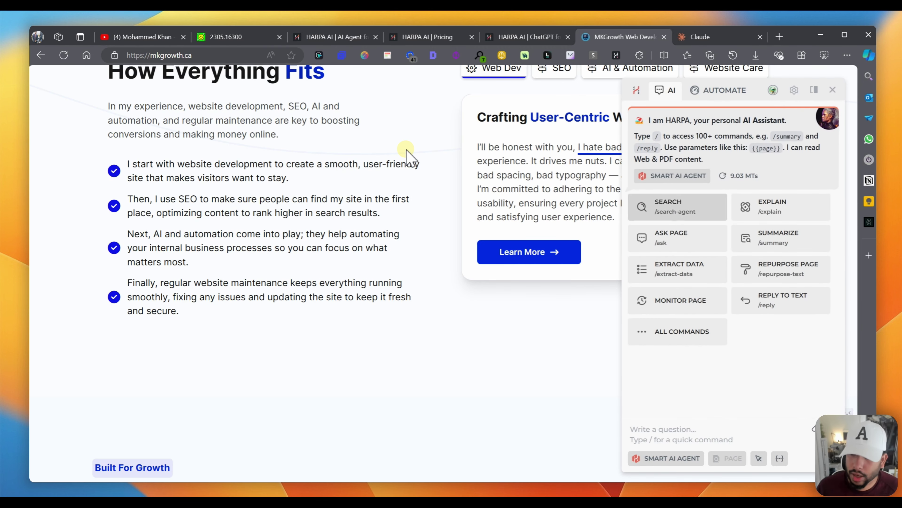
{"action": "key", "text": "Return"}
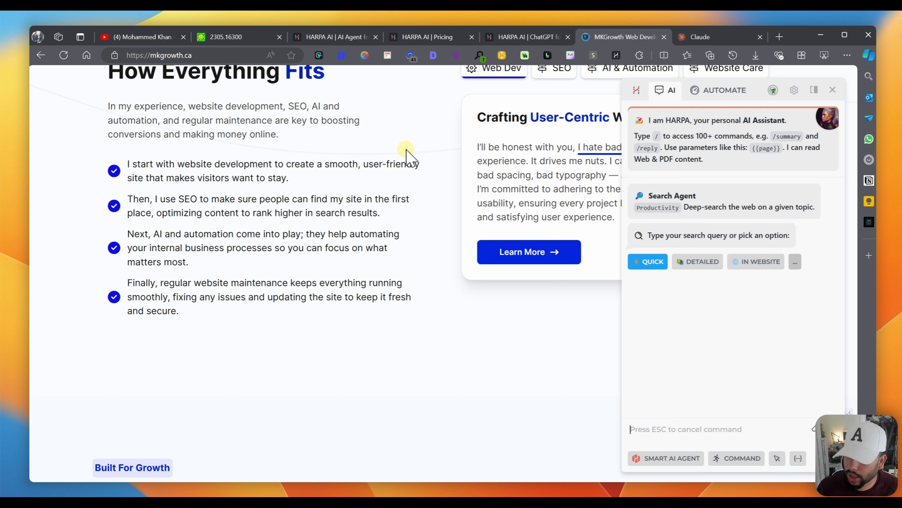
{"action": "left_click", "coordinate": [698, 262]}
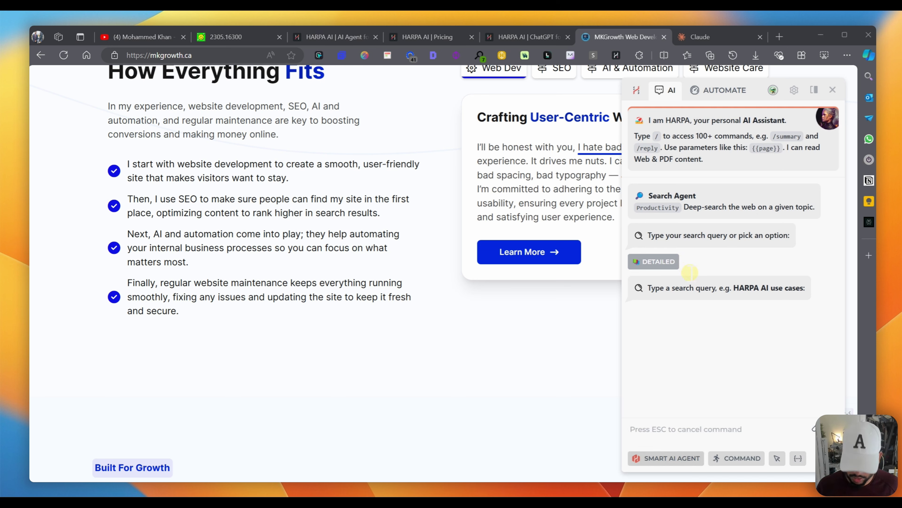
{"action": "type", "text": "how can we"}
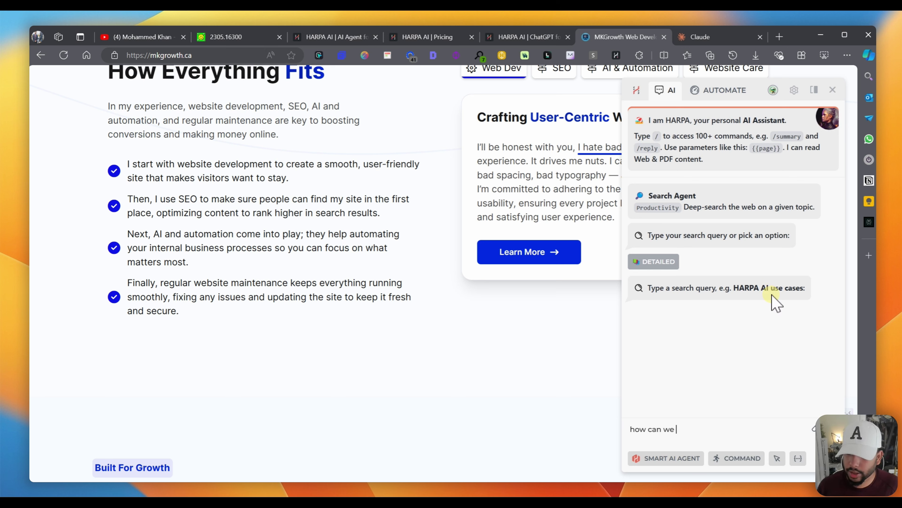
{"action": "type", "text": " increase a"}
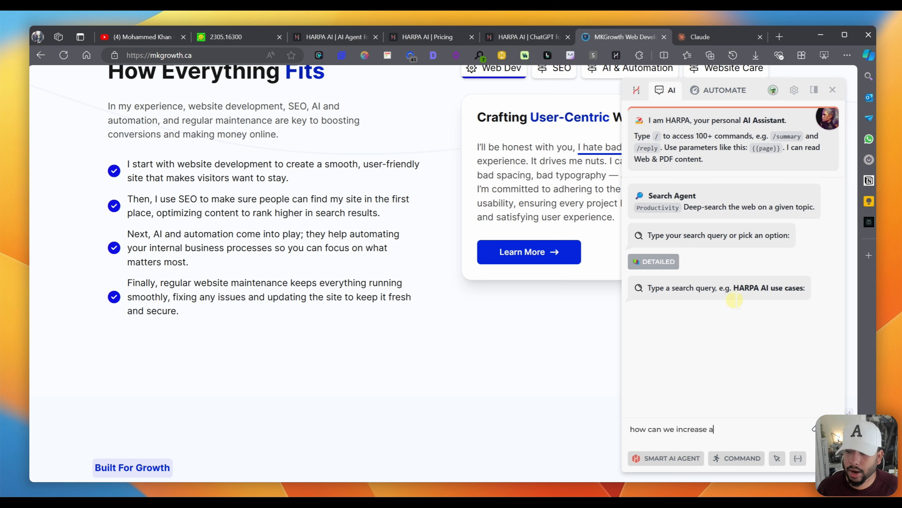
{"action": "type", "text": "i co"}
{"action": "key", "text": "BackSpace"}
{"action": "key", "text": "BackSpace"}
{"action": "type", "text": "t"}
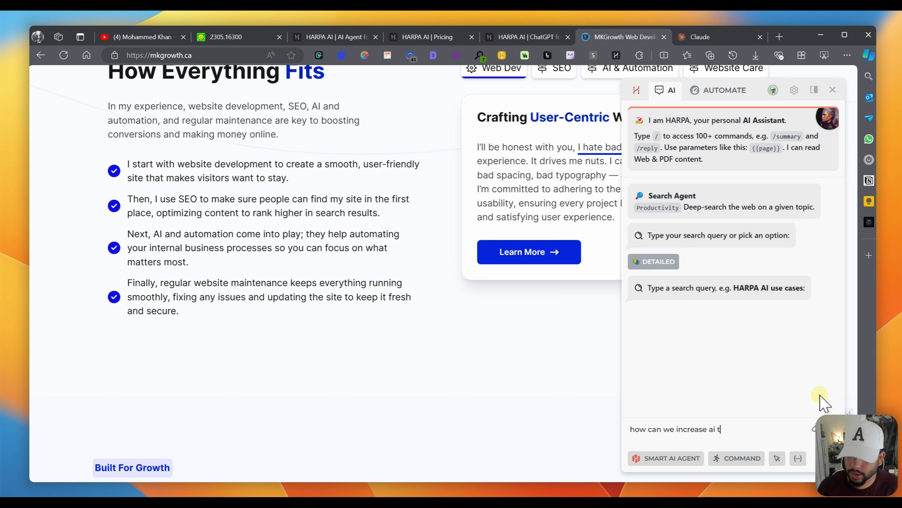
{"action": "type", "text": "onte"}
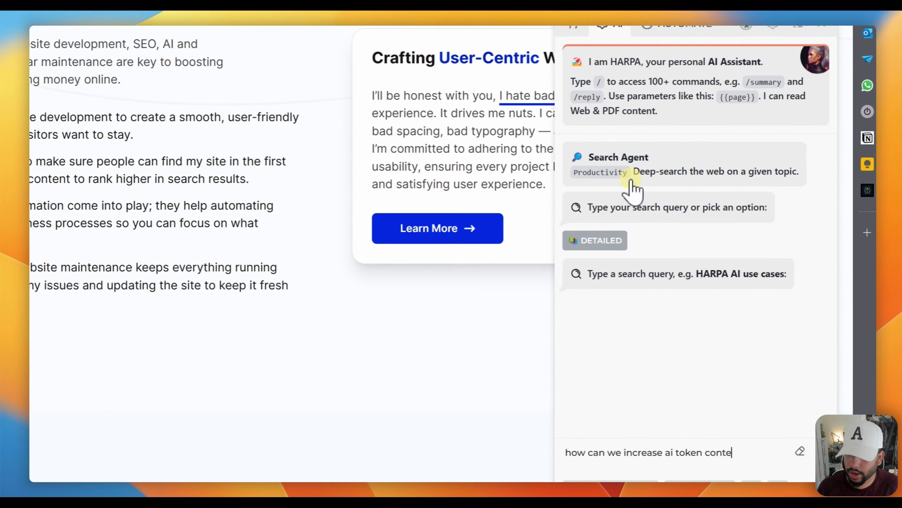
{"action": "type", "text": "xt length"}
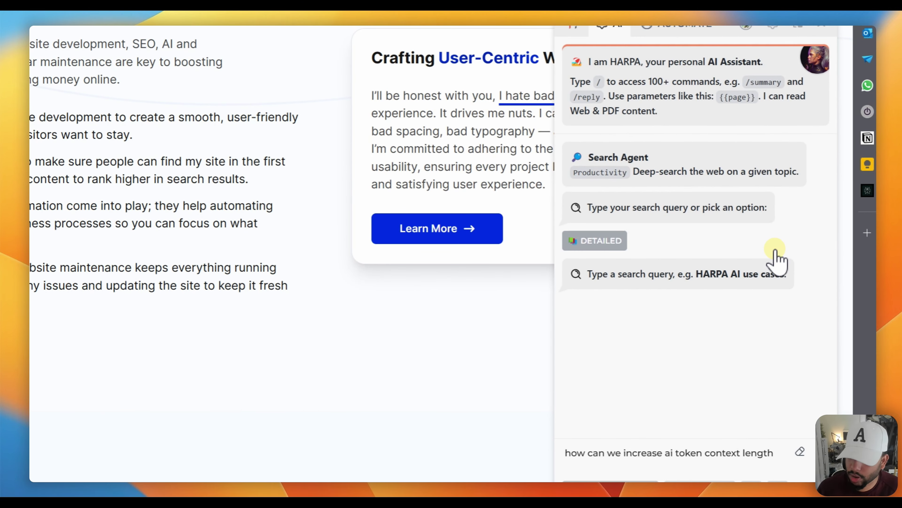
Look through the available AI model connections and submit the detailed search query
{"action": "left_click", "coordinate": [611, 482]}
{"action": "scroll", "coordinate": [581, 289], "scroll_direction": "down", "scroll_amount": 8}
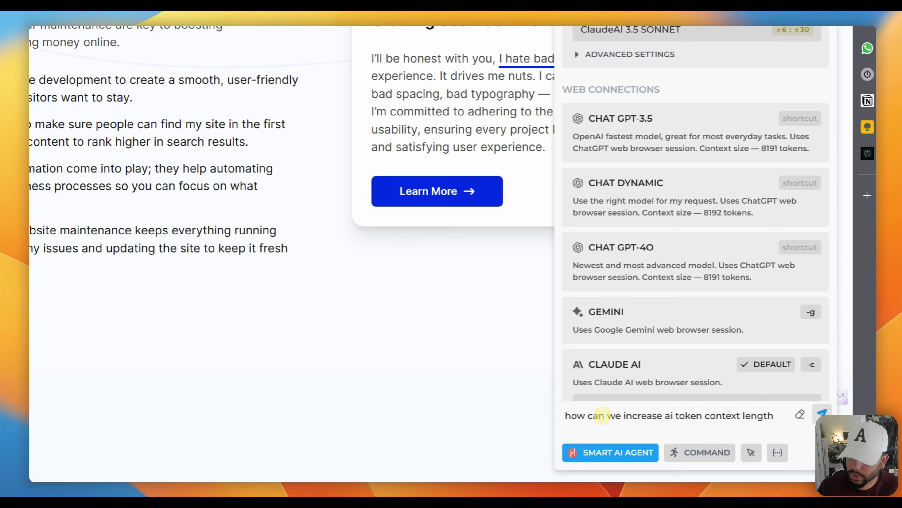
{"action": "key", "text": "Return"}
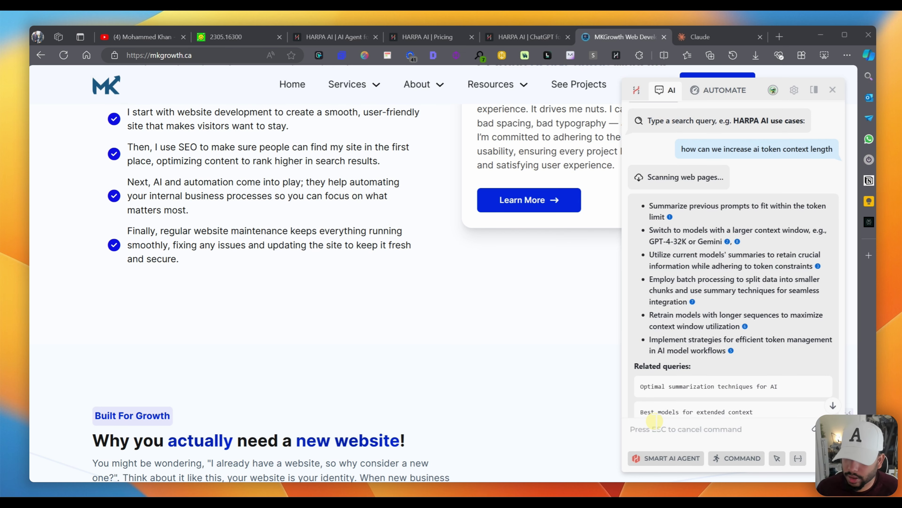
Switch the chat's AI connection to Claude AI and cancel the open Search Agent command
{"action": "left_click", "coordinate": [655, 422]}
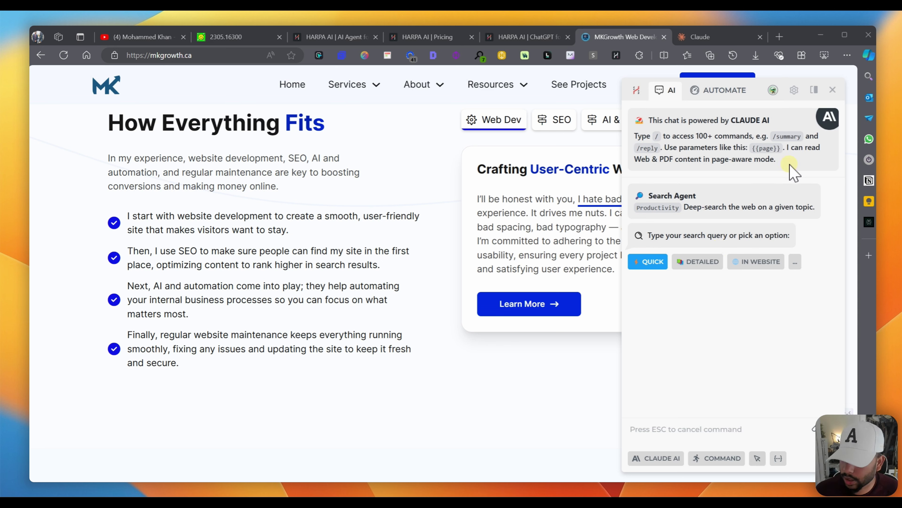
{"action": "key", "text": "Escape"}
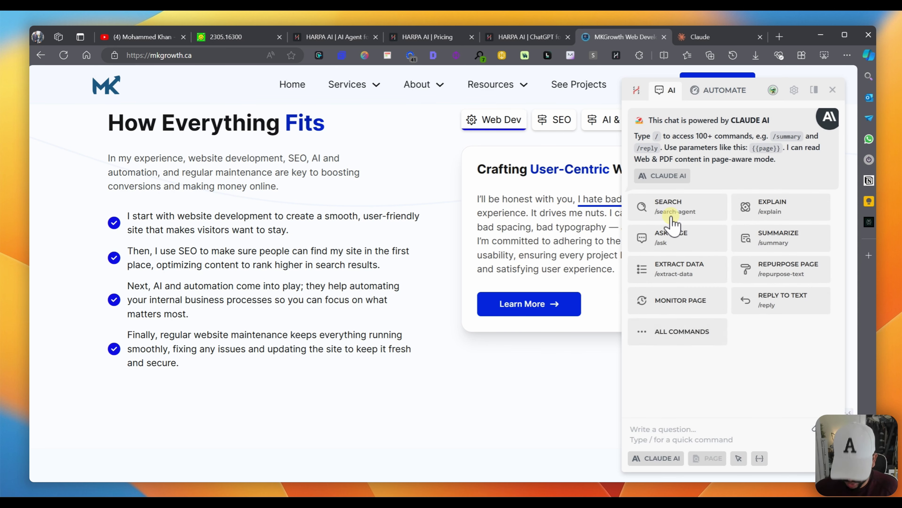
Filter the full command list by "seo" and browse the available SEO commands
{"action": "left_click", "coordinate": [682, 332]}
{"action": "type", "text": "seo"}
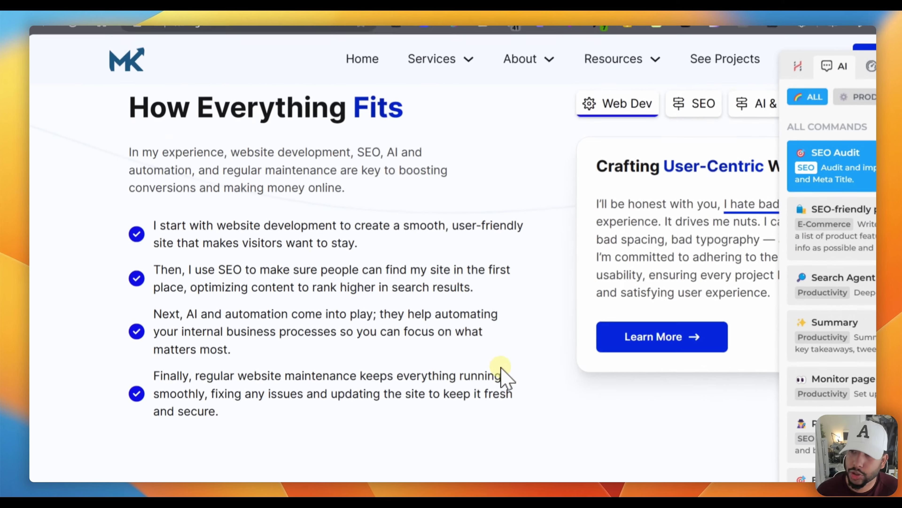
{"action": "key", "text": "Down"}
{"action": "key", "text": "Down"}
{"action": "key", "text": "Down"}
{"action": "key", "text": "Down"}
{"action": "key", "text": "Down"}
{"action": "key", "text": "Down"}
{"action": "key", "text": "Down"}
{"action": "key", "text": "Down"}
{"action": "key", "text": "Down"}
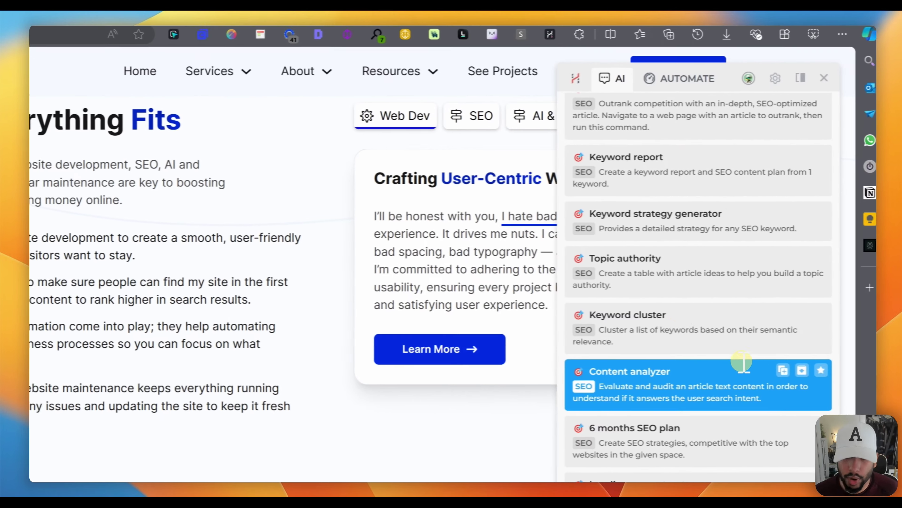
{"action": "key", "text": "Up"}
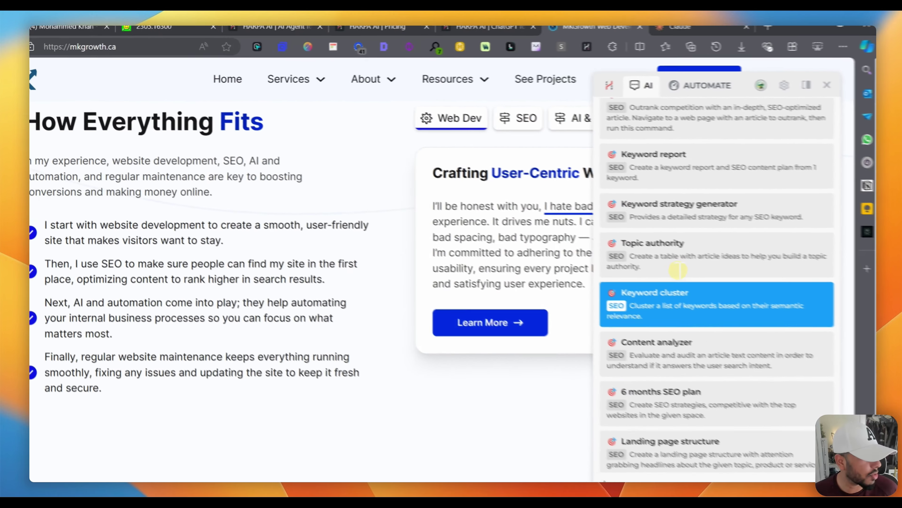
{"action": "key", "text": "Down"}
{"action": "key", "text": "Down"}
Find the SEO Audit command and run it on the content parsed from the open mkgrowth.ca page
{"action": "type", "text": "audi"}
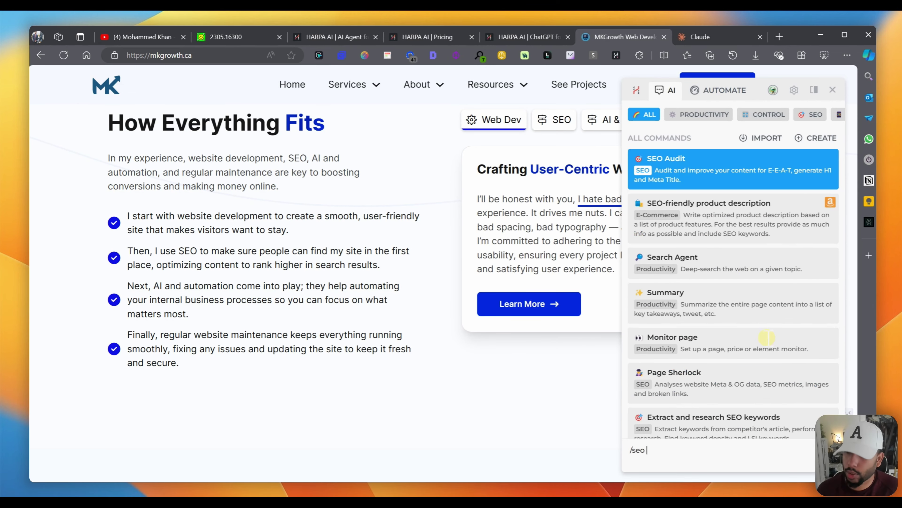
{"action": "key", "text": "Down"}
{"action": "key", "text": "Up"}
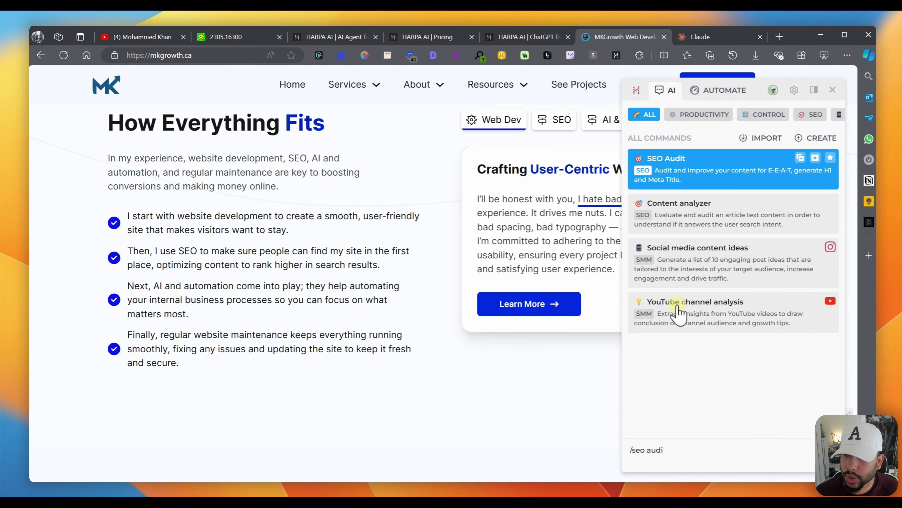
{"action": "key", "text": "Return"}
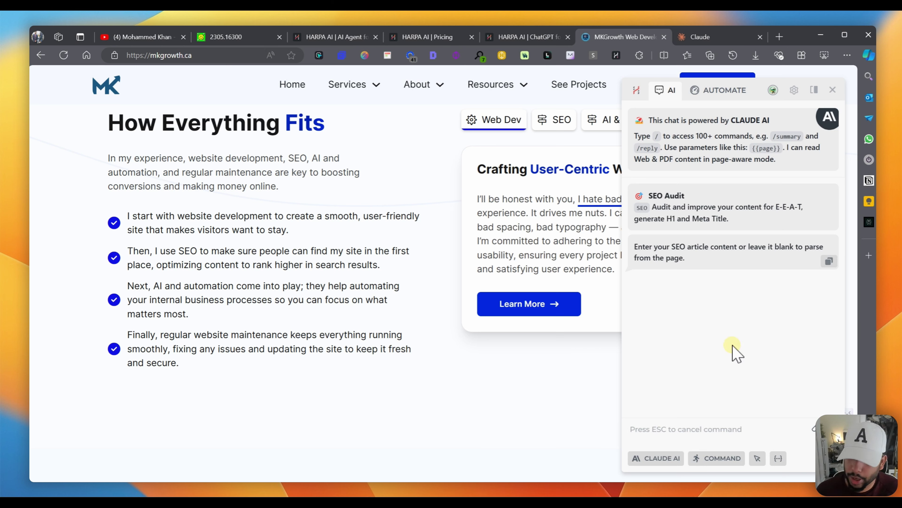
{"action": "key", "text": "Return"}
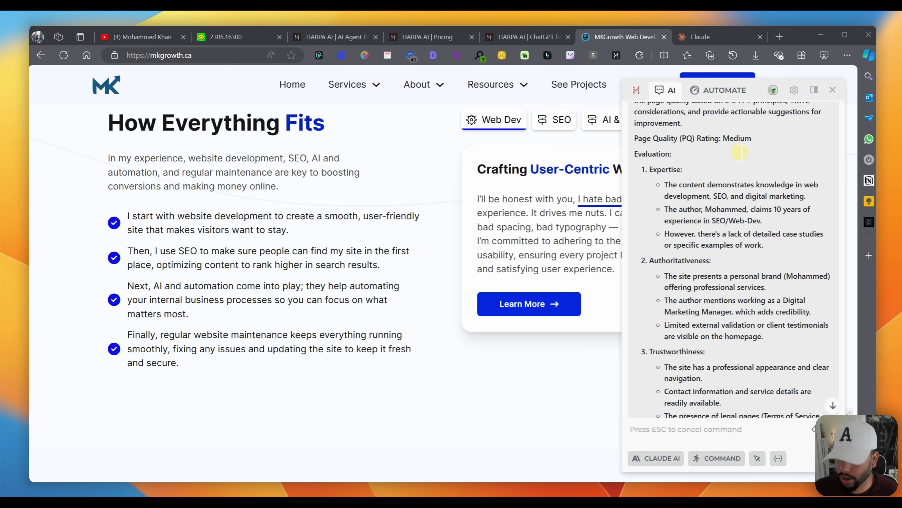
Read through the SEO audit, from the page quality evaluation to the suggested H1 and title tag
{"action": "scroll", "coordinate": [737, 170], "scroll_direction": "down", "scroll_amount": 3}
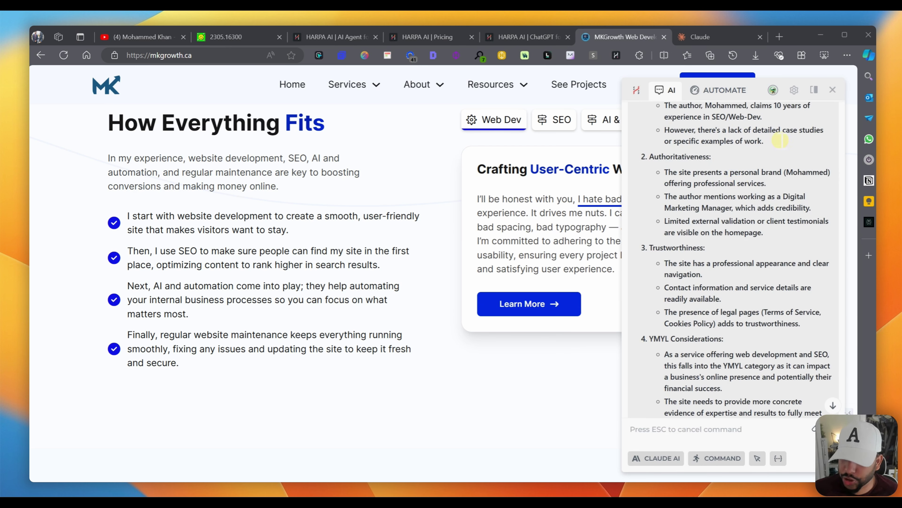
{"action": "scroll", "coordinate": [780, 140], "scroll_direction": "down", "scroll_amount": 3}
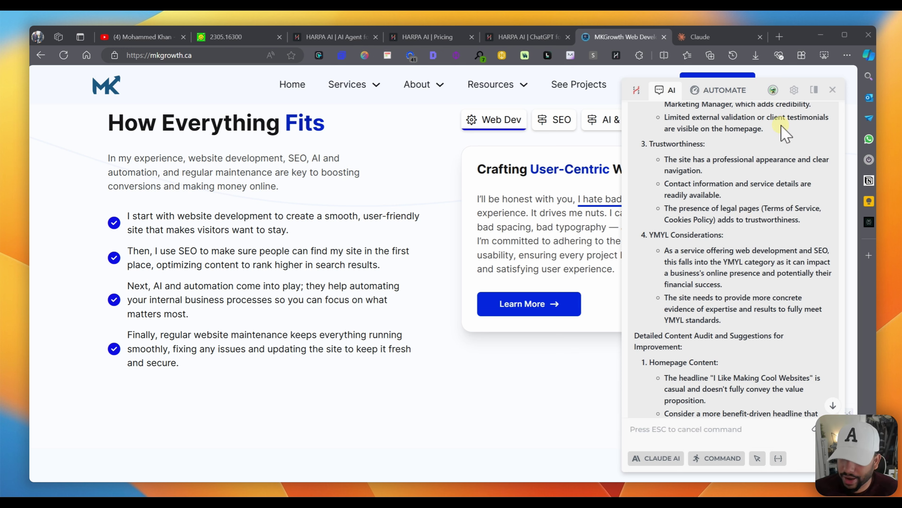
{"action": "scroll", "coordinate": [650, 258], "scroll_direction": "down", "scroll_amount": 3}
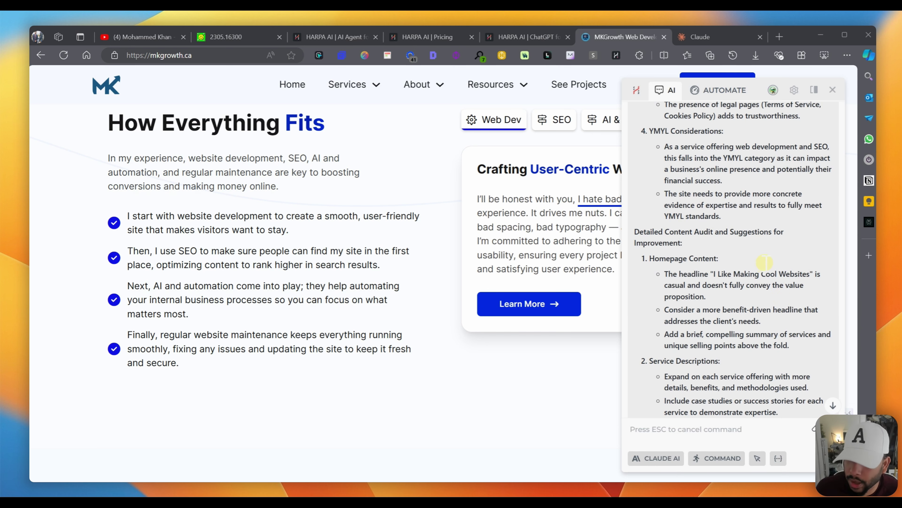
{"action": "scroll", "coordinate": [806, 263], "scroll_direction": "down", "scroll_amount": 3}
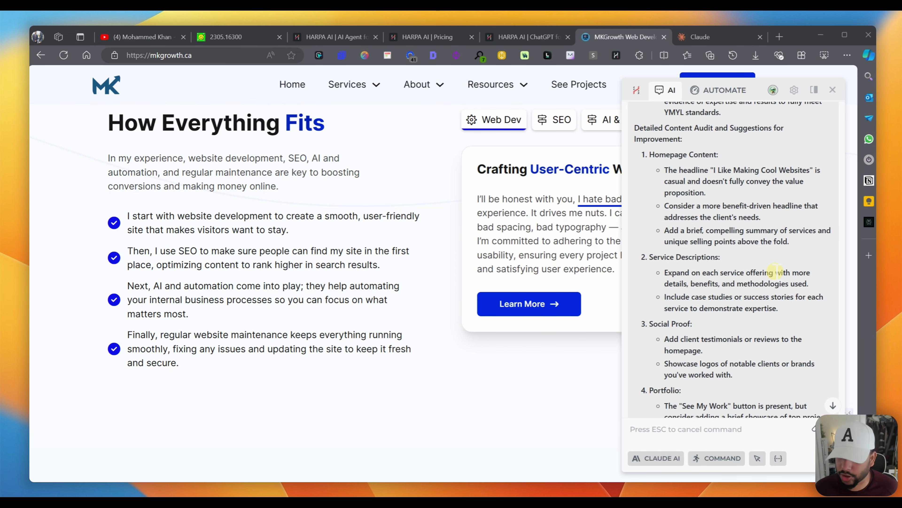
{"action": "scroll", "coordinate": [775, 272], "scroll_direction": "down", "scroll_amount": 15}
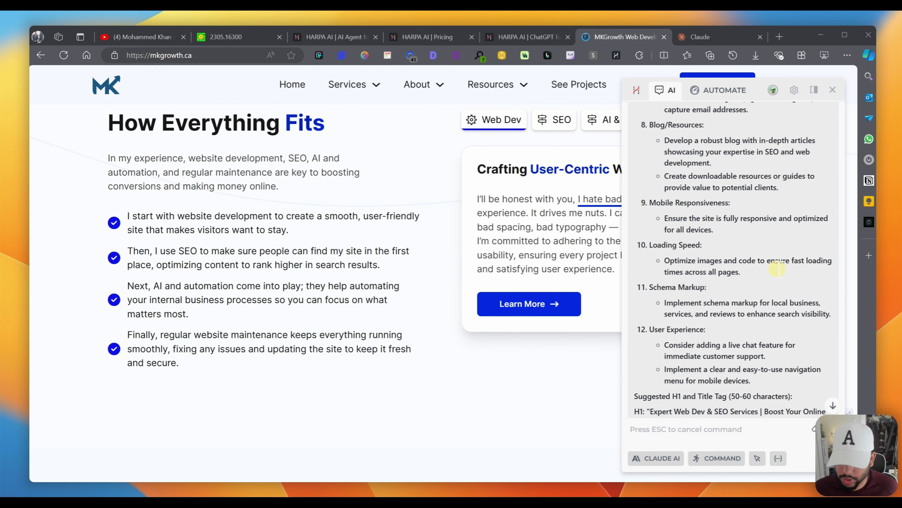
{"action": "scroll", "coordinate": [750, 355], "scroll_direction": "down", "scroll_amount": 5}
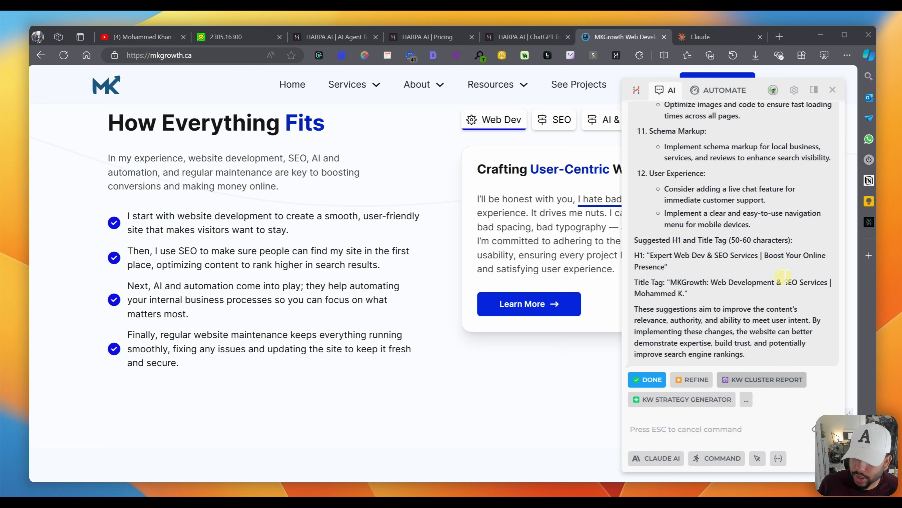
Generate a keyword cluster report from the web page's own content, review its table and finish the command
{"action": "left_click", "coordinate": [761, 380]}
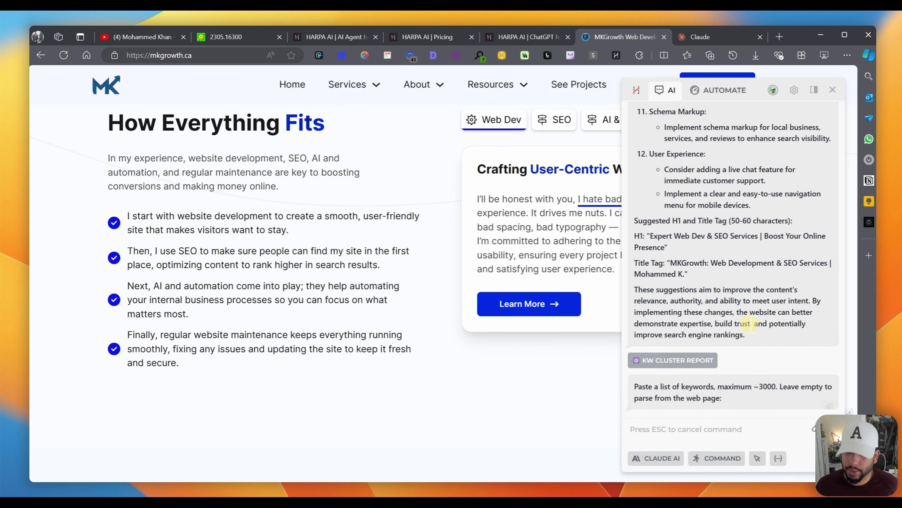
{"action": "key", "text": "Return"}
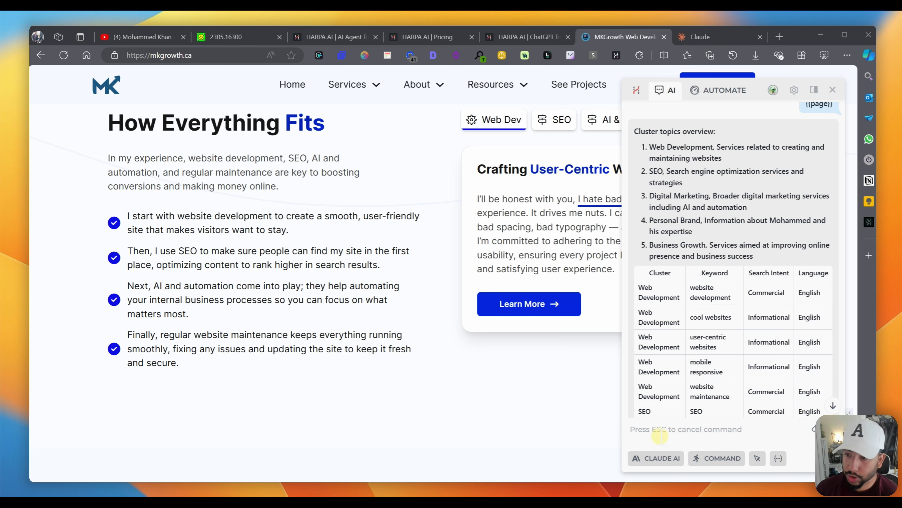
{"action": "scroll", "coordinate": [772, 339], "scroll_direction": "down", "scroll_amount": 3}
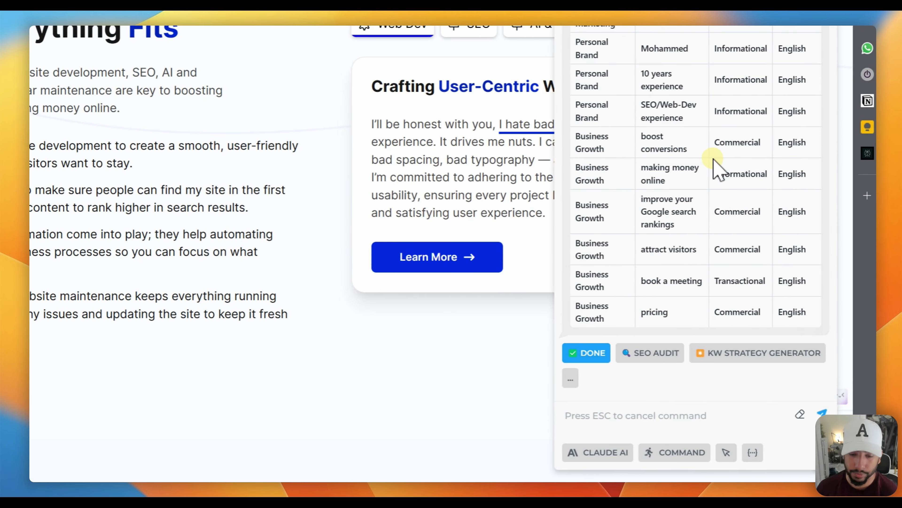
{"action": "key", "text": "Tab"}
{"action": "key", "text": "Return"}
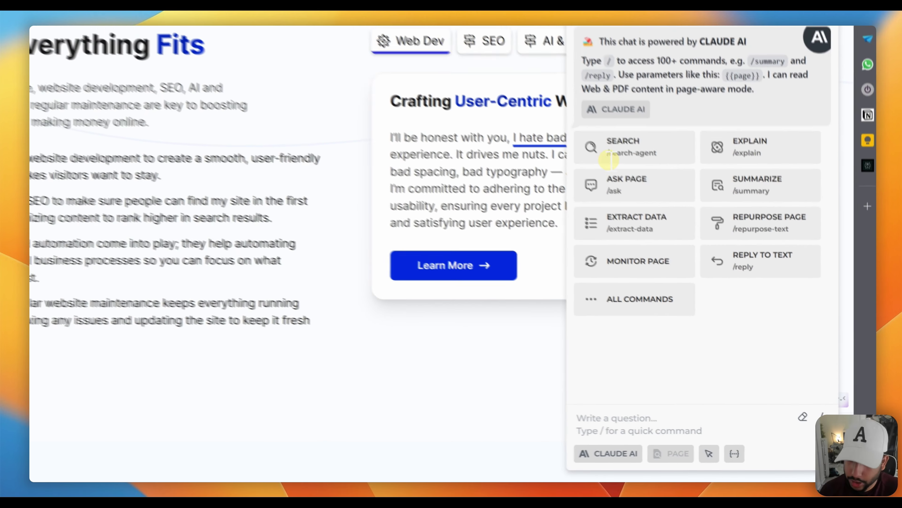
Run the Page Sherlock command on the open page and review its metadata, load times, links and SEO suggestions
{"action": "type", "text": "/page sher"}
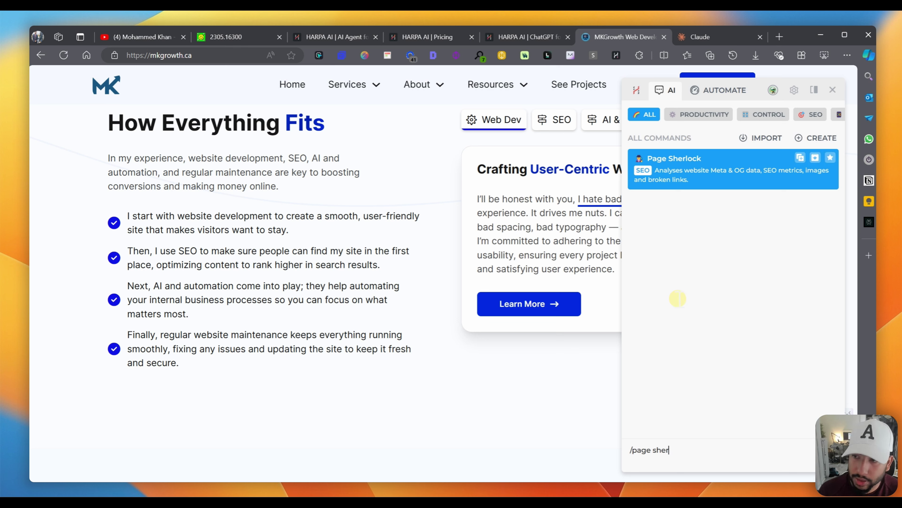
{"action": "key", "text": "Return"}
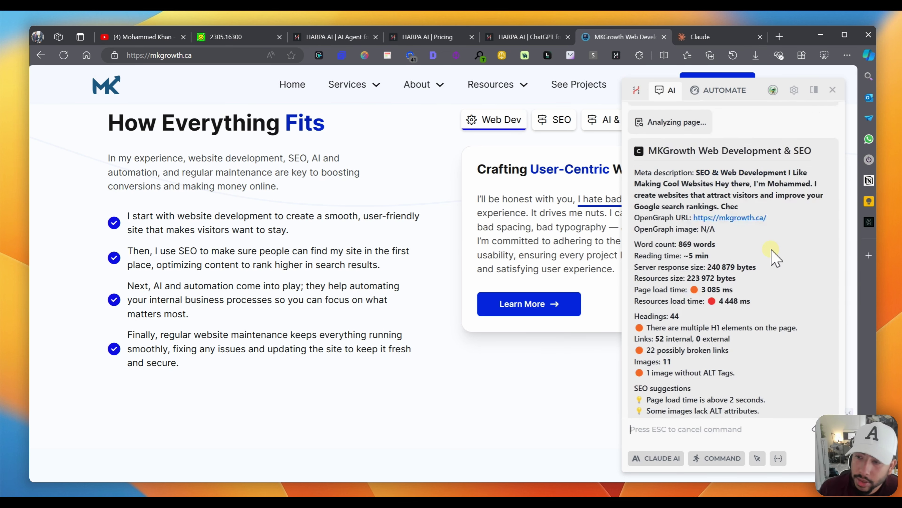
{"action": "scroll", "coordinate": [724, 310], "scroll_direction": "up", "scroll_amount": 2}
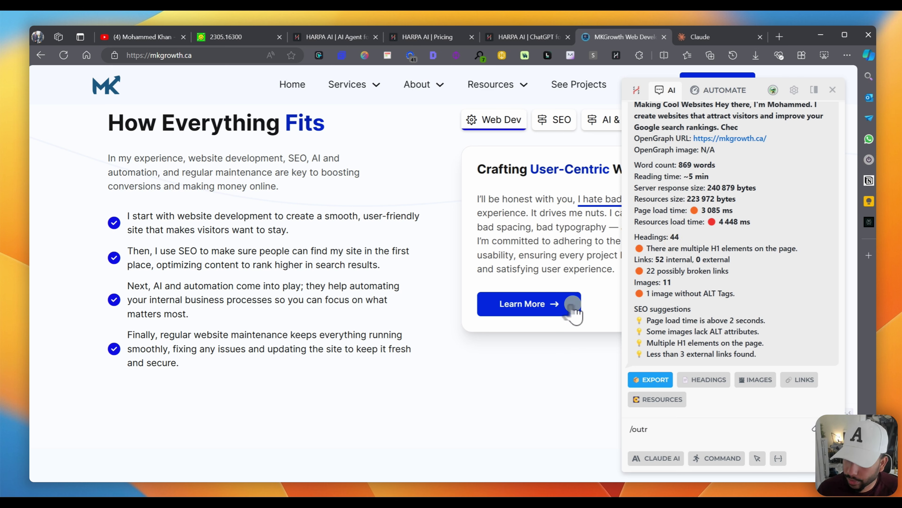
Start the Outrank article command in Advanced mode, using the open page as the article and choosing to extract SERP keywords
{"action": "key", "text": "ctrl+a"}
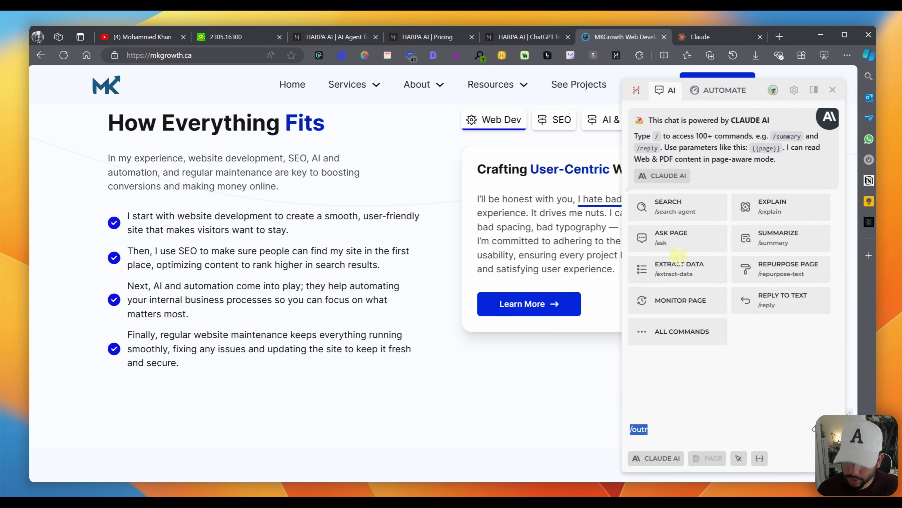
{"action": "type", "text": "/outrank"}
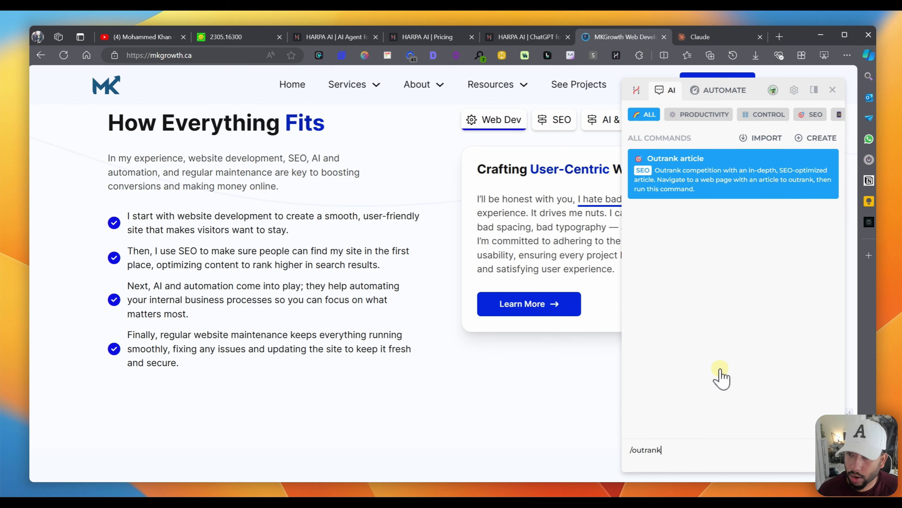
{"action": "key", "text": "Return"}
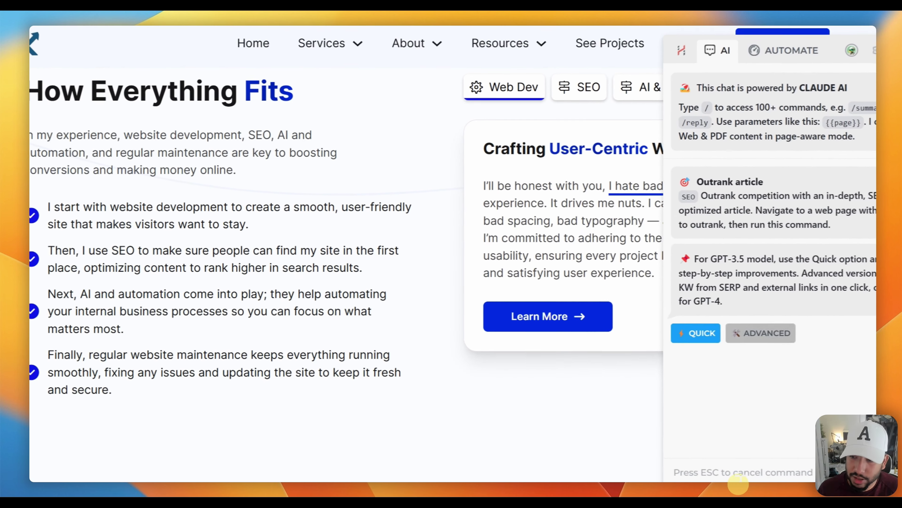
{"action": "key", "text": "Right"}
{"action": "key", "text": "Return"}
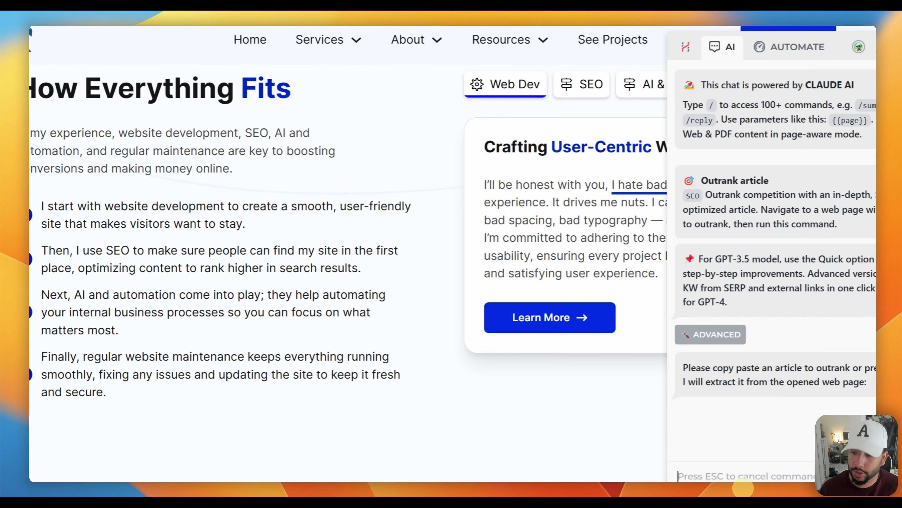
{"action": "key", "text": "Return"}
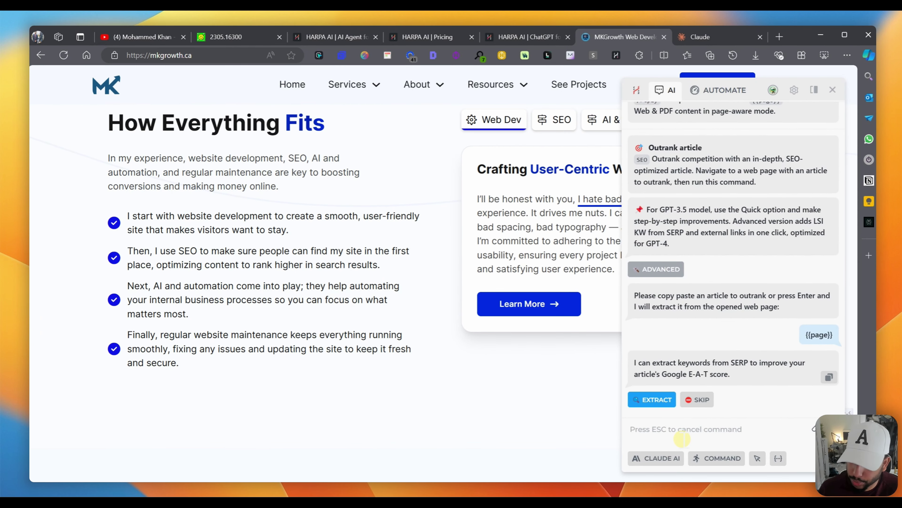
{"action": "key", "text": "Return"}
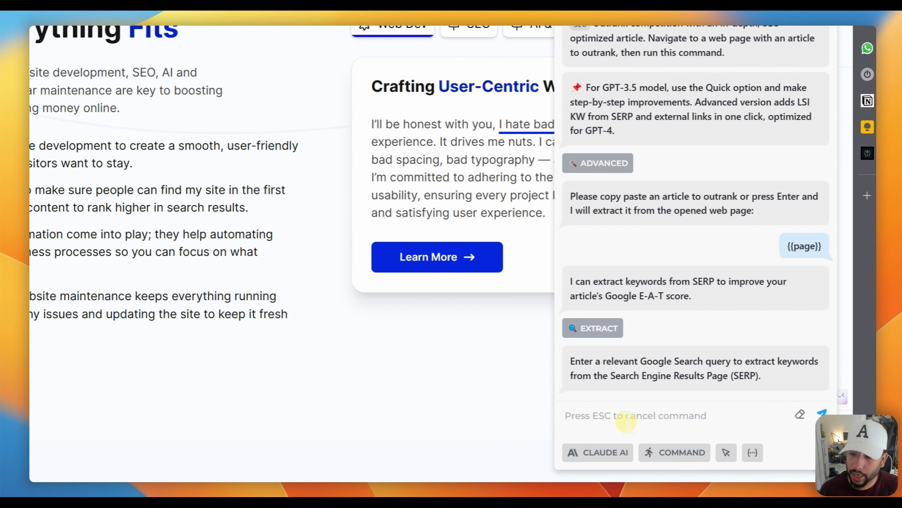
Extract keywords for the search query "top web design agency in toronto" and add external URLs from the results to the article
{"action": "type", "text": "top web design agen"}
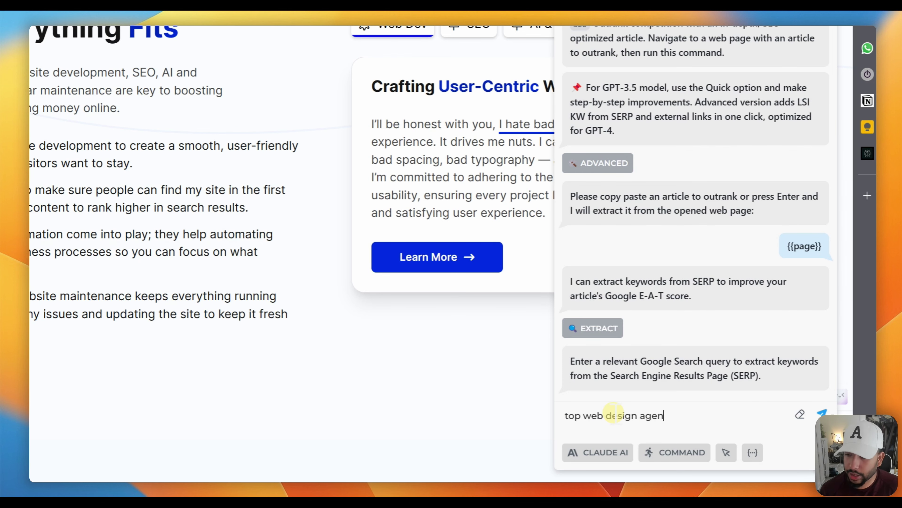
{"action": "type", "text": "cy in toronto"}
{"action": "scroll", "coordinate": [674, 145], "scroll_direction": "up", "scroll_amount": 1}
{"action": "key", "text": "Return"}
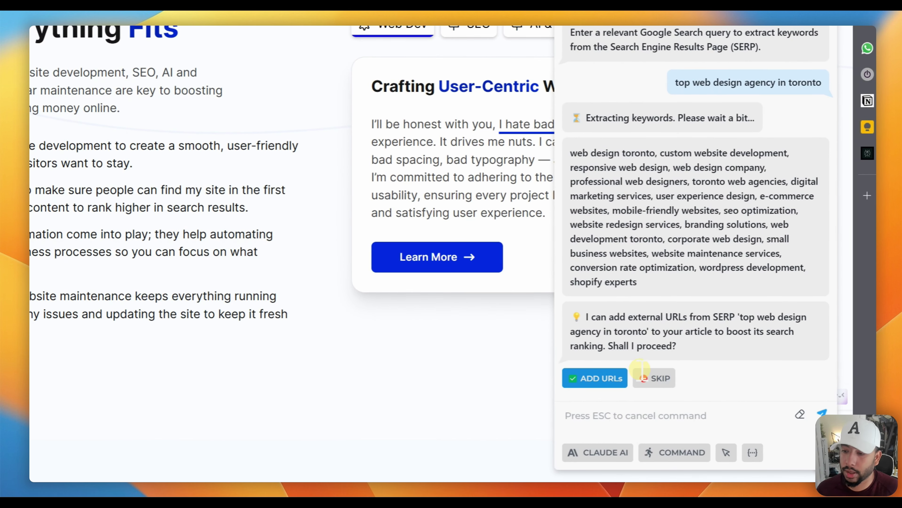
{"action": "left_click", "coordinate": [611, 380]}
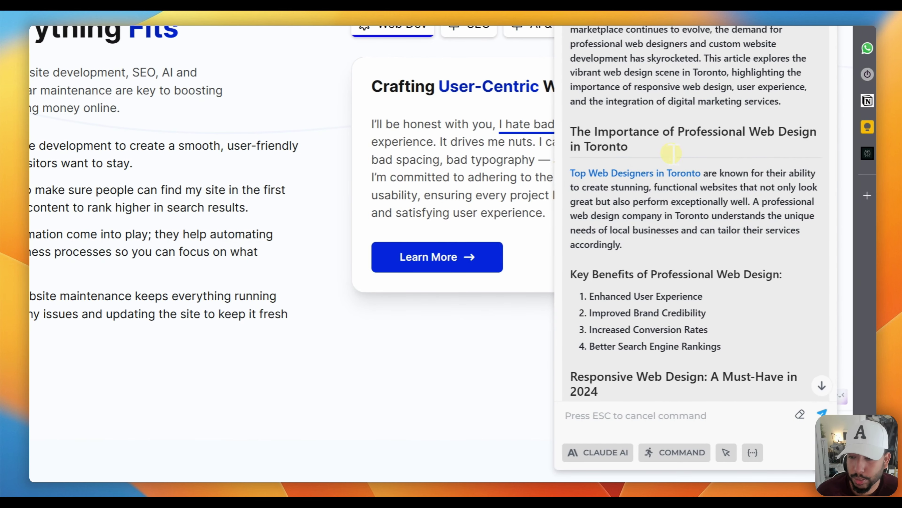
Read through the generated Toronto web design article, down to its meta description and the writing style options
{"action": "scroll", "coordinate": [686, 247], "scroll_direction": "down", "scroll_amount": 2}
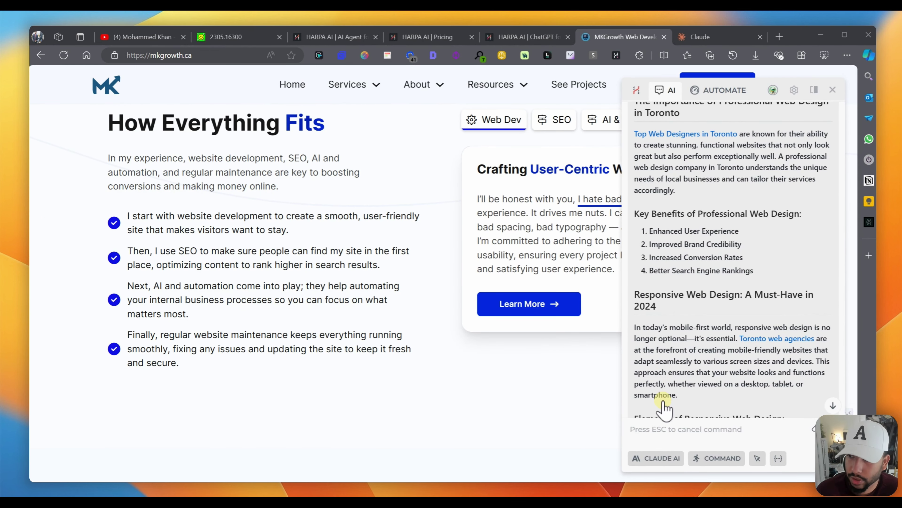
{"action": "scroll", "coordinate": [654, 402], "scroll_direction": "down", "scroll_amount": 5}
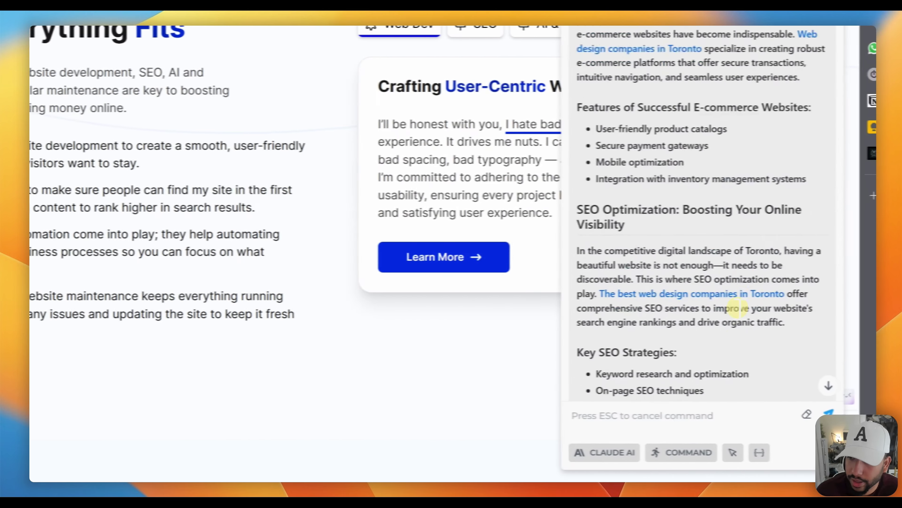
{"action": "scroll", "coordinate": [738, 309], "scroll_direction": "down", "scroll_amount": 3}
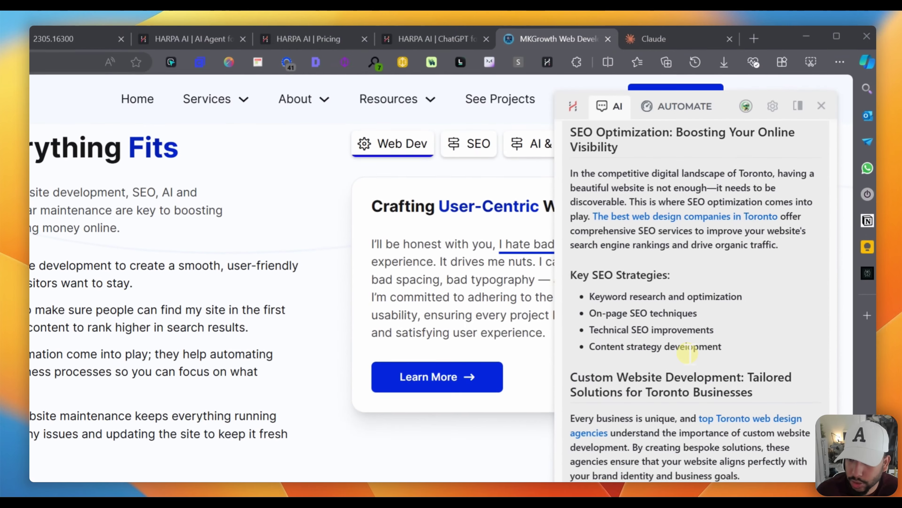
{"action": "scroll", "coordinate": [687, 353], "scroll_direction": "down", "scroll_amount": 10}
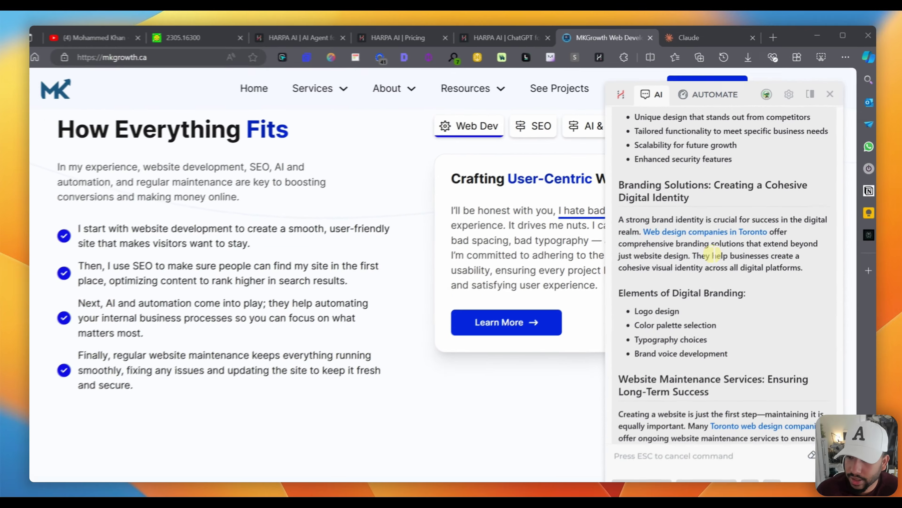
{"action": "scroll", "coordinate": [707, 246], "scroll_direction": "down", "scroll_amount": 6}
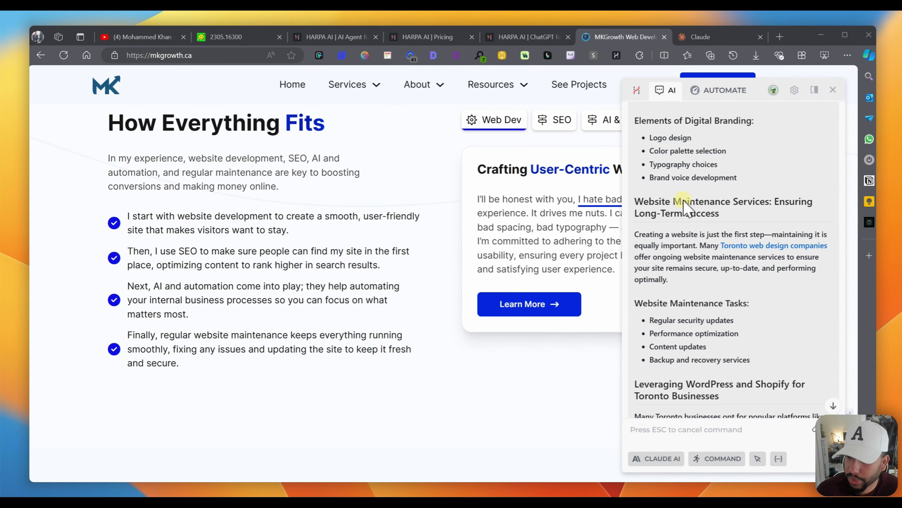
{"action": "scroll", "coordinate": [724, 192], "scroll_direction": "down", "scroll_amount": 7}
{"action": "scroll", "coordinate": [718, 206], "scroll_direction": "down", "scroll_amount": 10}
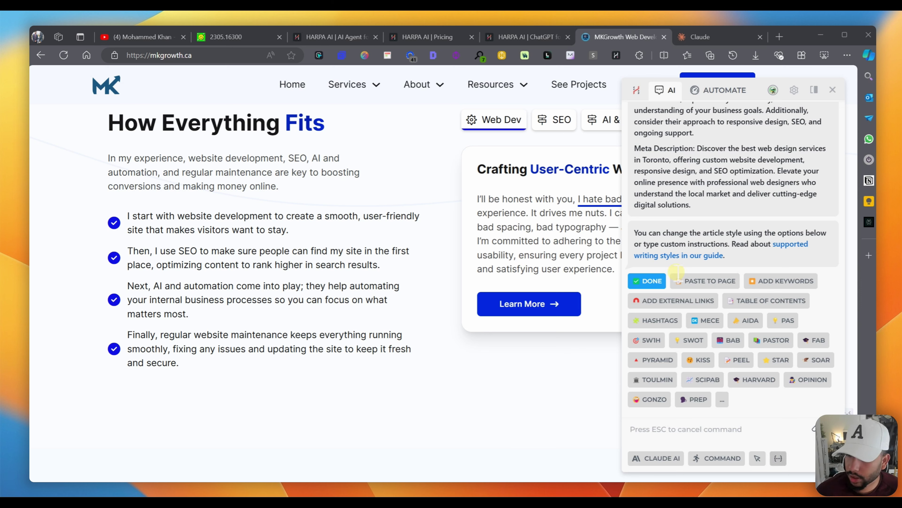
Close the Outrank article command and filter the command list by "seo" to browse the other SEO commands
{"action": "left_click", "coordinate": [662, 234]}
{"action": "key", "text": "Escape"}
{"action": "type", "text": "/"}
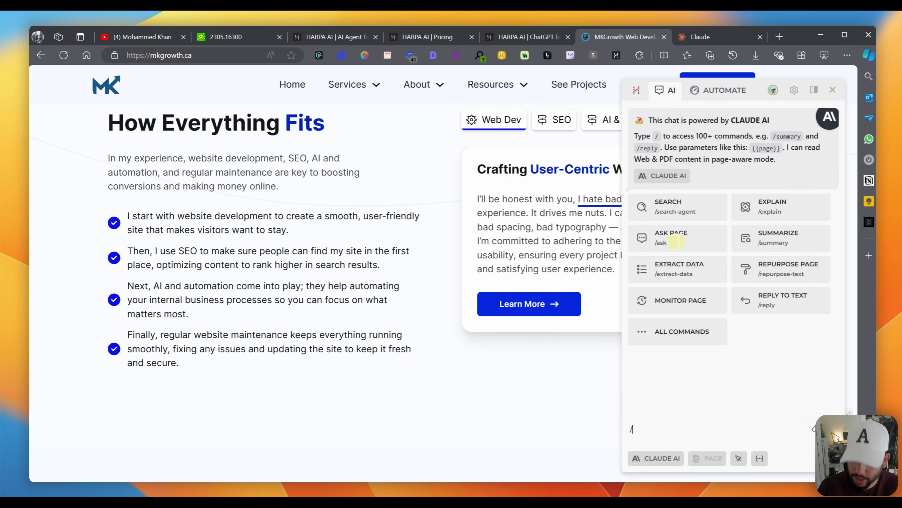
{"action": "type", "text": "seo"}
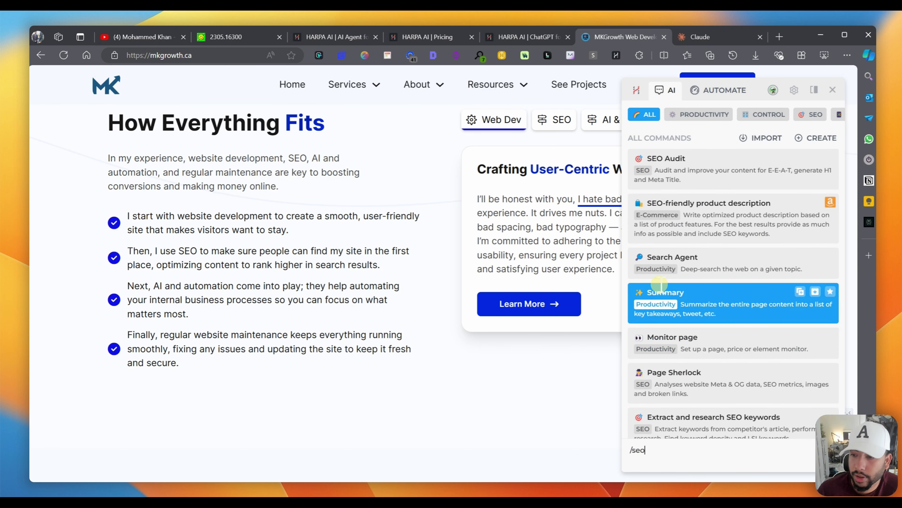
{"action": "scroll", "coordinate": [685, 259], "scroll_direction": "down", "scroll_amount": 5}
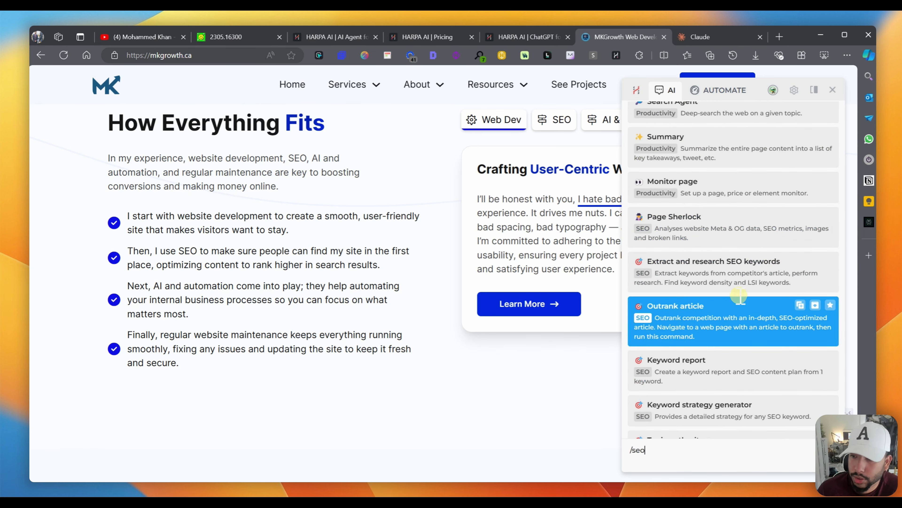
Look through the SEO commands in the filtered list and start the Keyword strategy generator
{"action": "scroll", "coordinate": [676, 319], "scroll_direction": "down", "scroll_amount": 2}
{"action": "key", "text": "Down"}
{"action": "key", "text": "Down"}
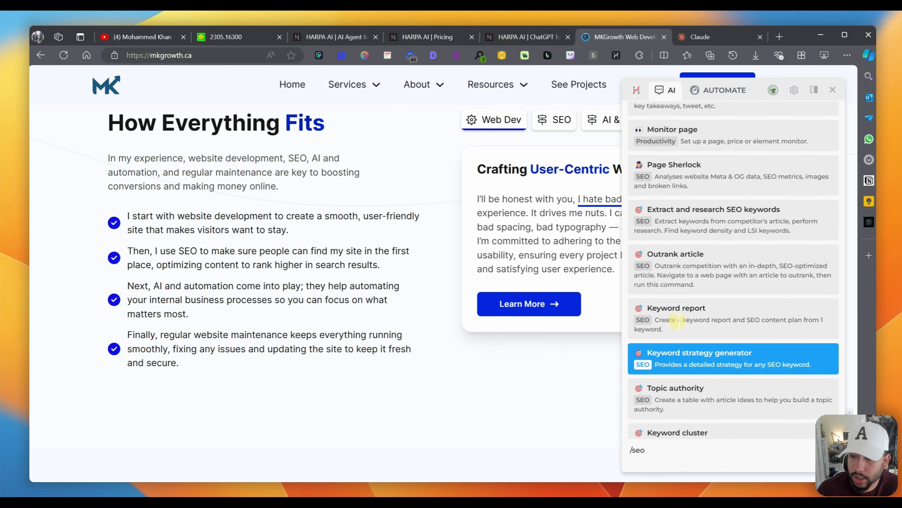
{"action": "key", "text": "Up"}
{"action": "key", "text": "Up"}
{"action": "key", "text": "Down"}
{"action": "key", "text": "Down"}
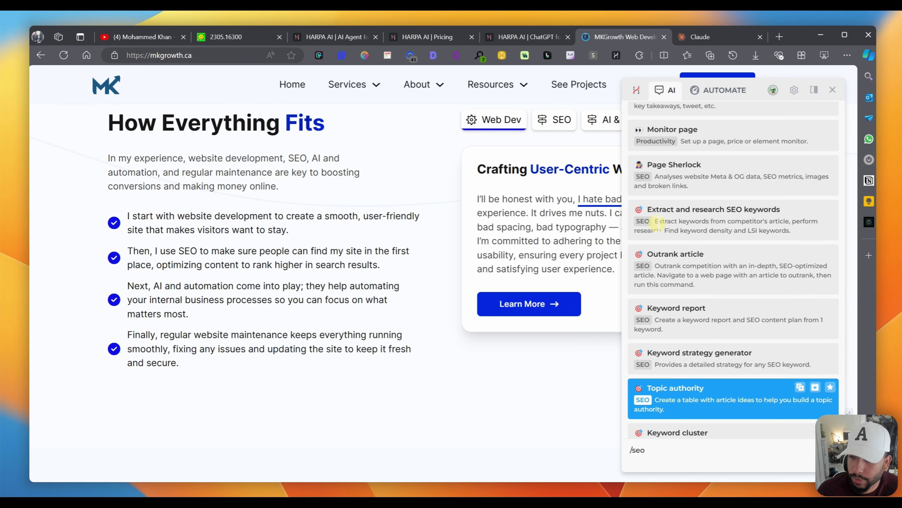
{"action": "key", "text": "Up"}
{"action": "key", "text": "Return"}
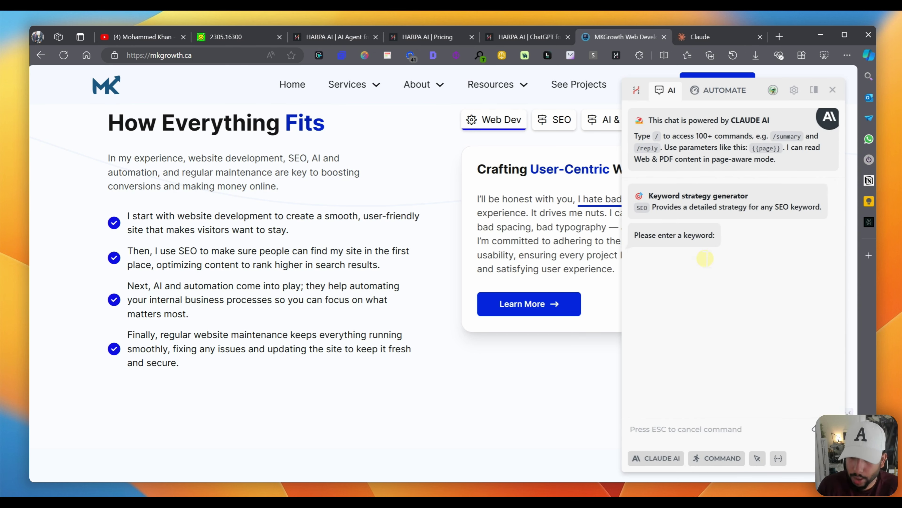
Generate a strategy for the keyword "web development in toronto" and review it down to the references before closing the assistant
{"action": "type", "text": "web developmen"}
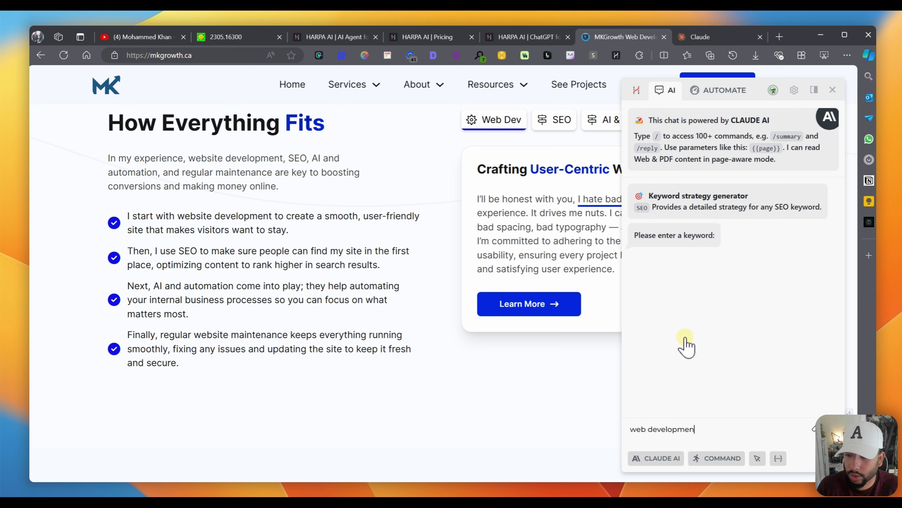
{"action": "type", "text": "t in toronto"}
{"action": "key", "text": "Return"}
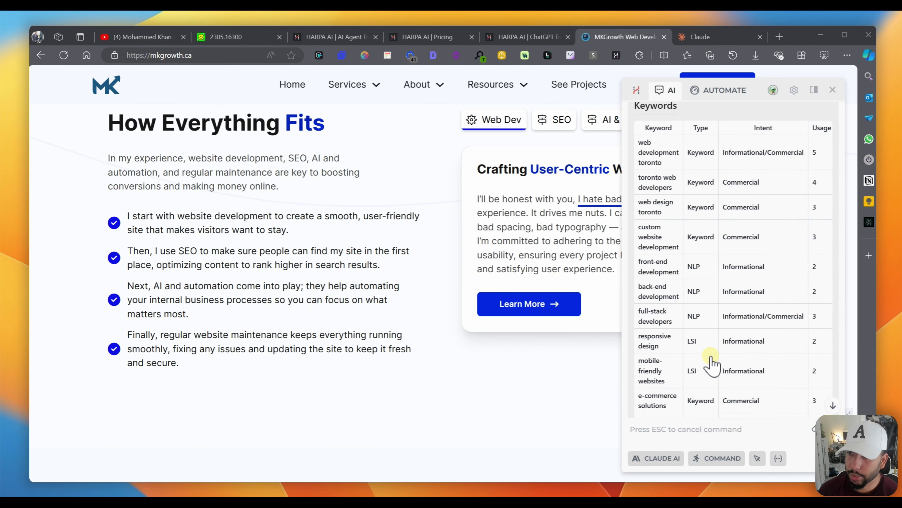
{"action": "scroll", "coordinate": [690, 387], "scroll_direction": "down", "scroll_amount": 10}
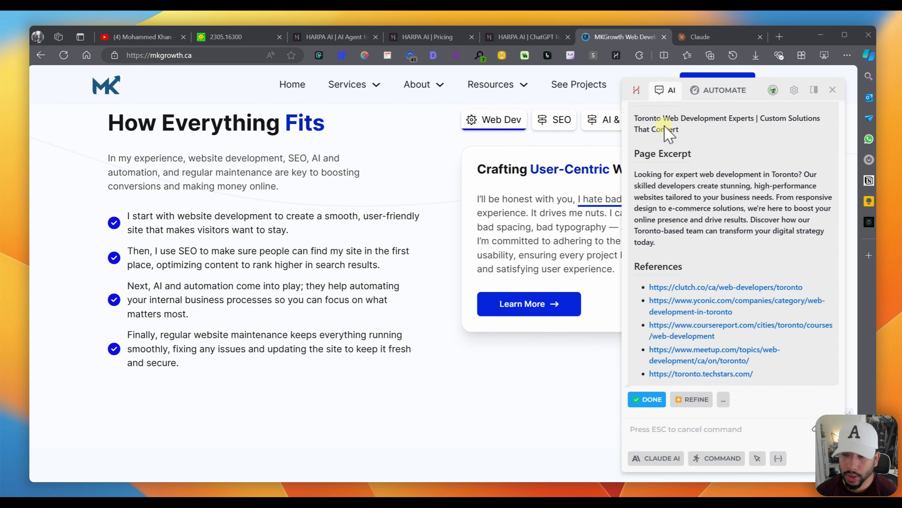
{"action": "left_click", "coordinate": [833, 89]}
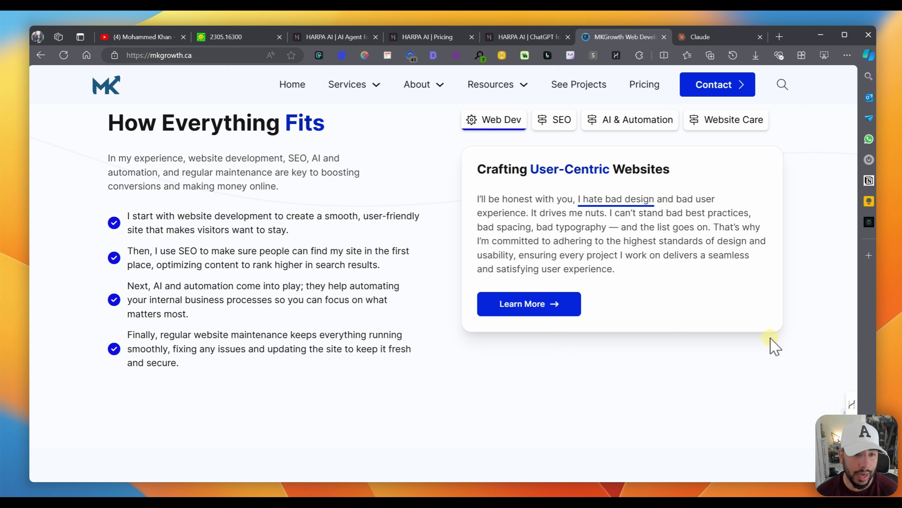
Select the whole "How Everything Fits" text block on the page and expand it with the Finish Writing quick action
{"action": "mouse_move", "coordinate": [108, 123]}
{"action": "left_mouse_down"}
{"action": "mouse_move", "coordinate": [190, 314]}
{"action": "mouse_move", "coordinate": [229, 349]}
{"action": "mouse_move", "coordinate": [179, 362]}
{"action": "left_mouse_up"}
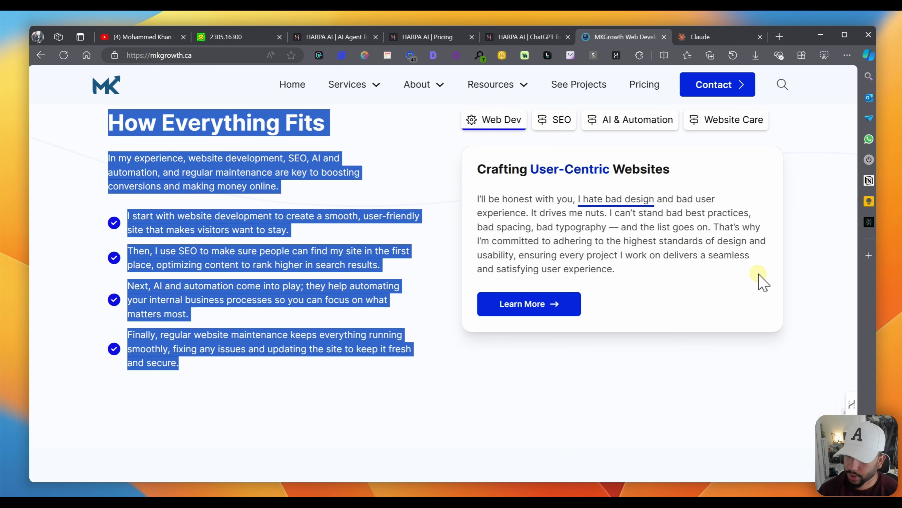
{"action": "mouse_move", "coordinate": [852, 405]}
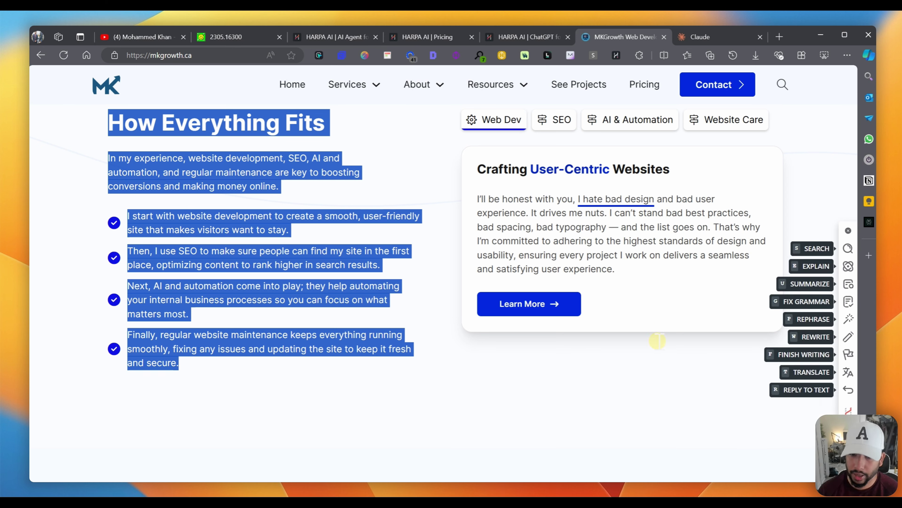
{"action": "left_click", "coordinate": [662, 352]}
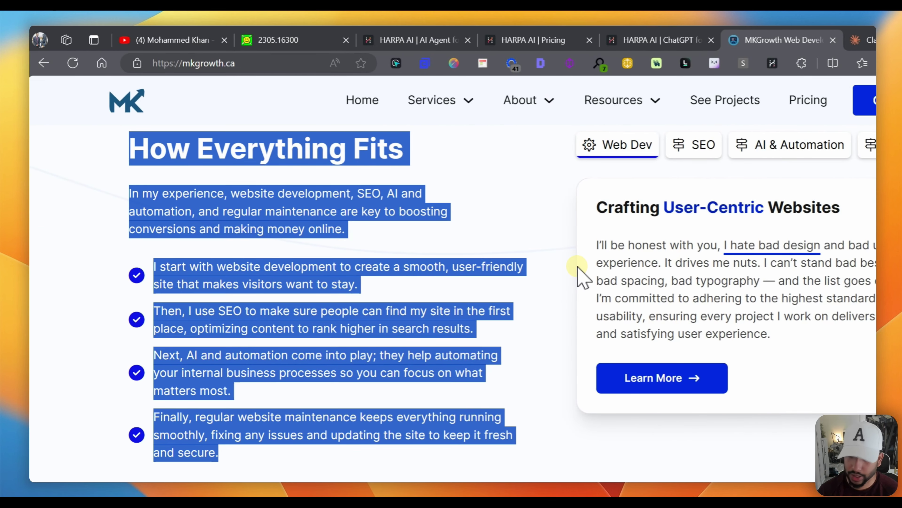
{"action": "key", "text": "F5"}
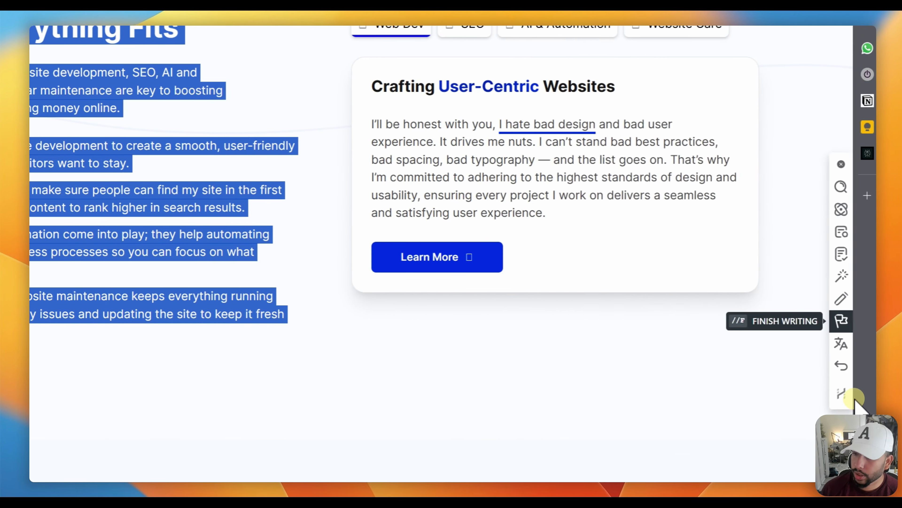
{"action": "key", "text": "Return"}
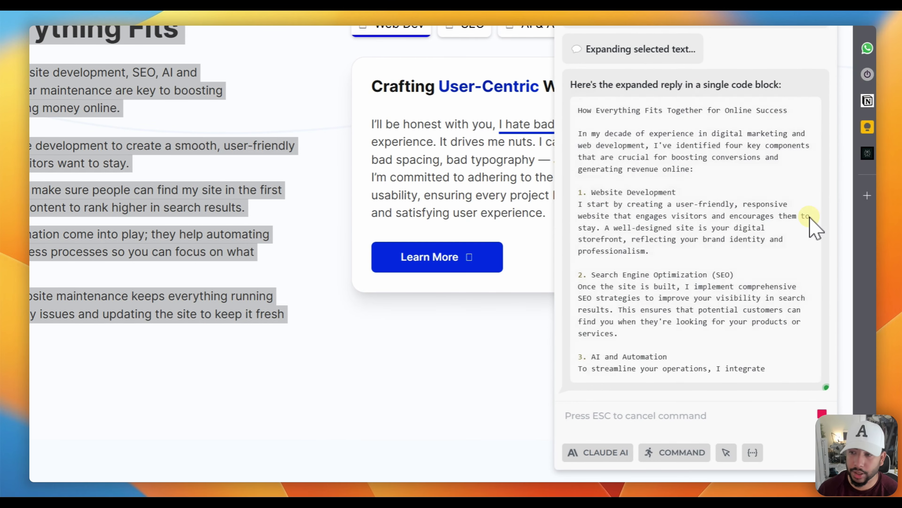
{"action": "scroll", "coordinate": [729, 394], "scroll_direction": "up", "scroll_amount": 4}
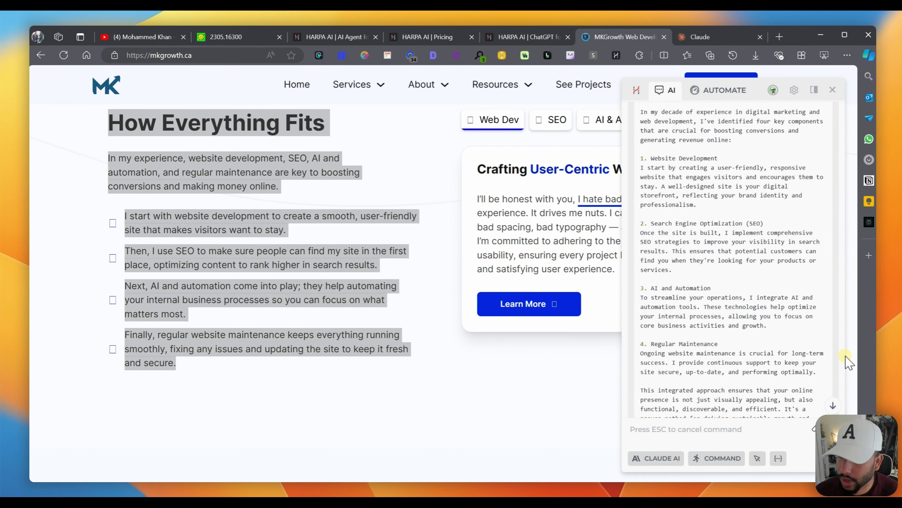
Run the Search quick action with the intro paragraph under "How Everything Fits" selected, and review the answer and its related queries
{"action": "scroll", "coordinate": [320, 220], "scroll_direction": "down", "scroll_amount": 1}
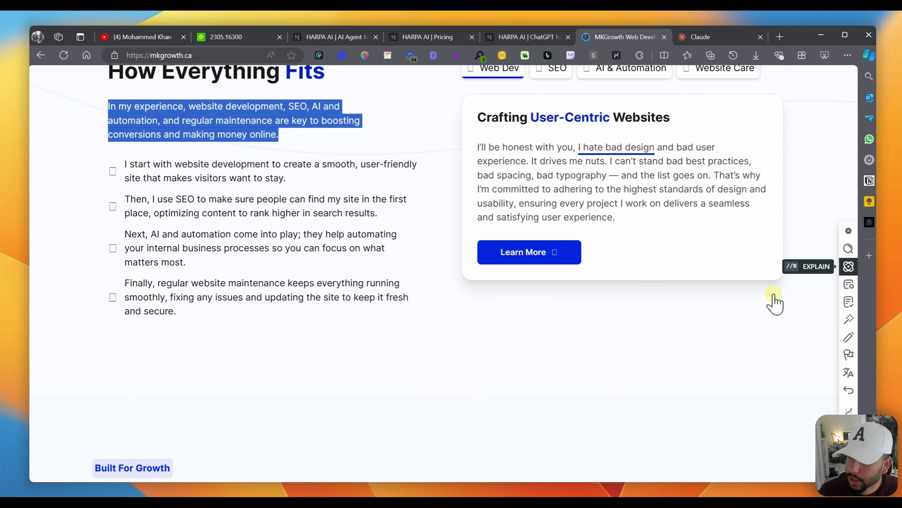
{"action": "left_click", "coordinate": [848, 247]}
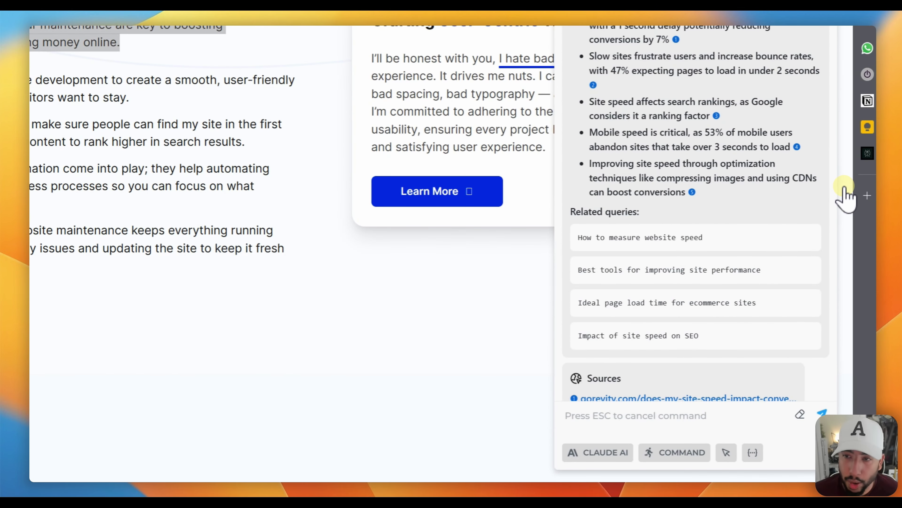
{"action": "key", "text": "Home"}
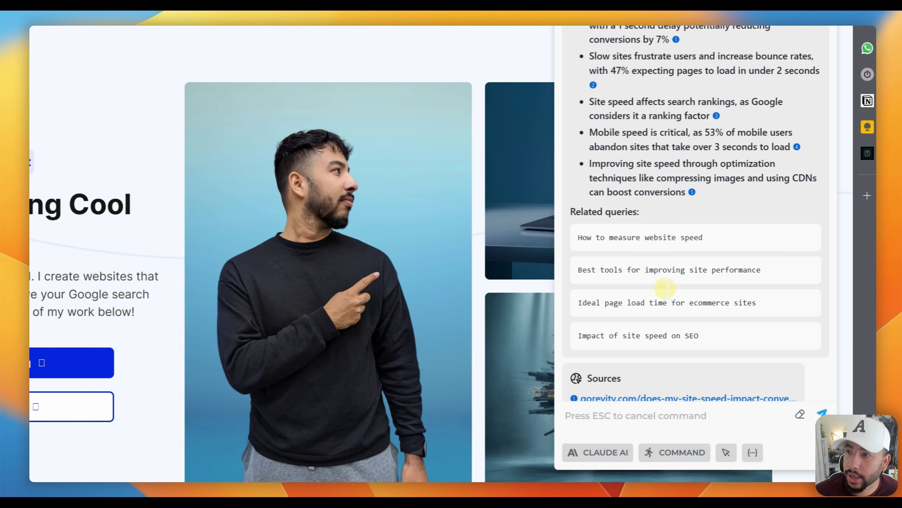
{"action": "scroll", "coordinate": [304, 171], "scroll_direction": "up", "scroll_amount": 3}
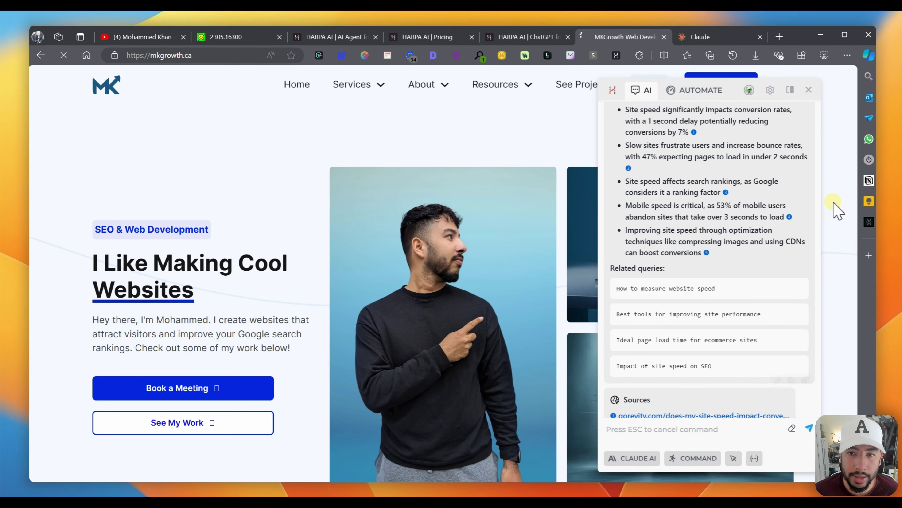
Go to the website's Pricing page and cancel the active search command in the assistant
{"action": "key", "text": "F5"}
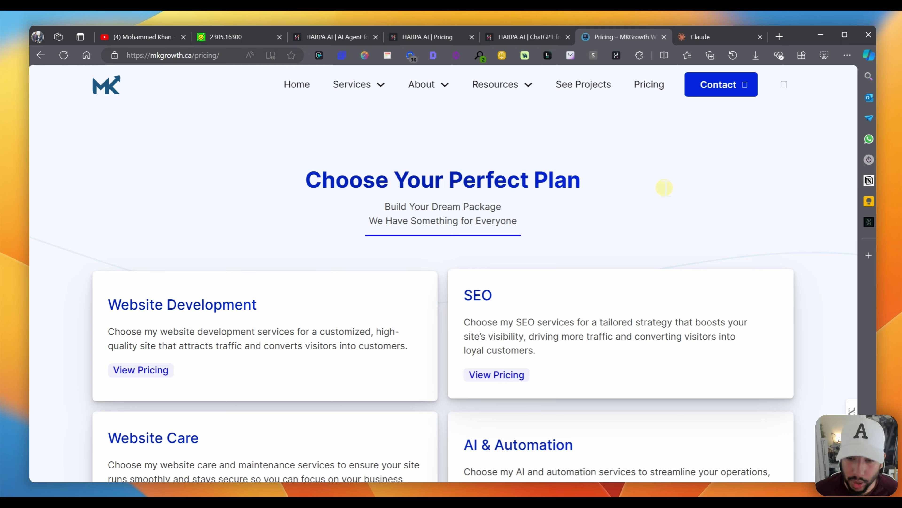
{"action": "key", "text": "alt+a"}
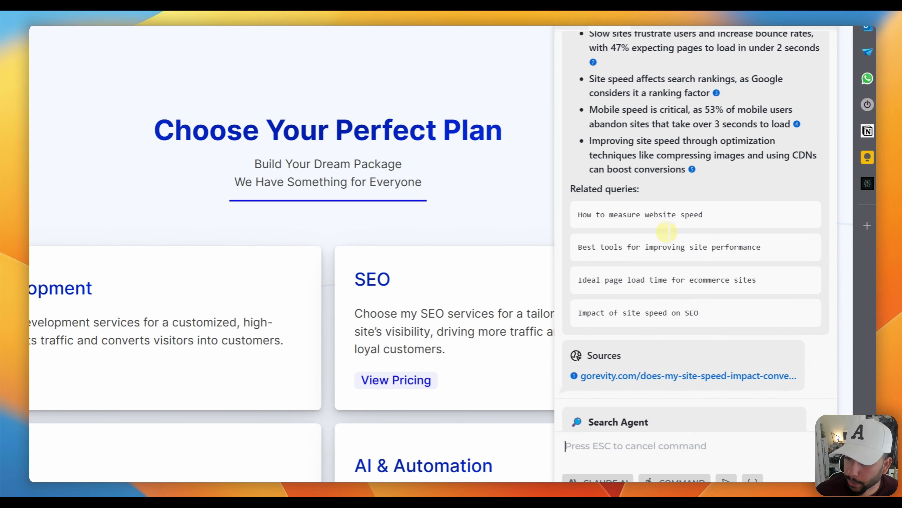
{"action": "key", "text": "Escape"}
{"action": "key", "text": "Escape"}
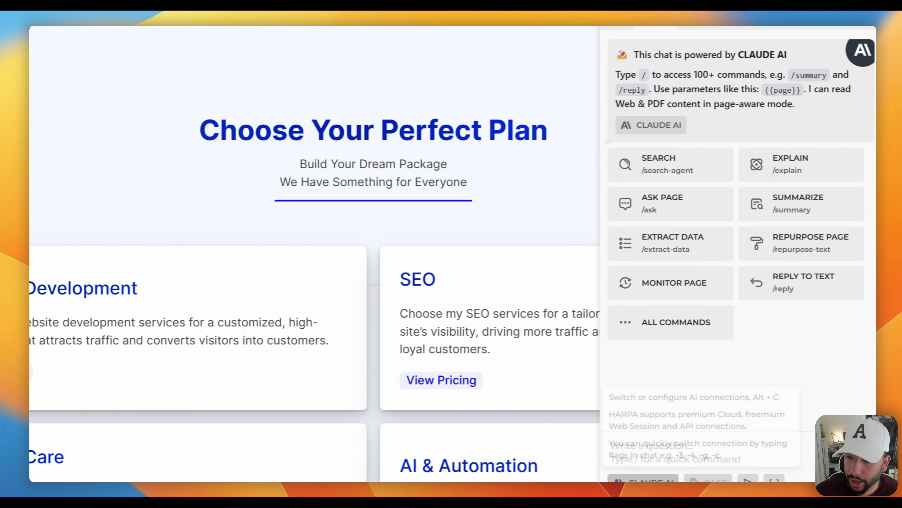
Switch the AI connection from Claude AI to the Smart AI Agent cloud connection
{"action": "key", "text": "alt+c"}
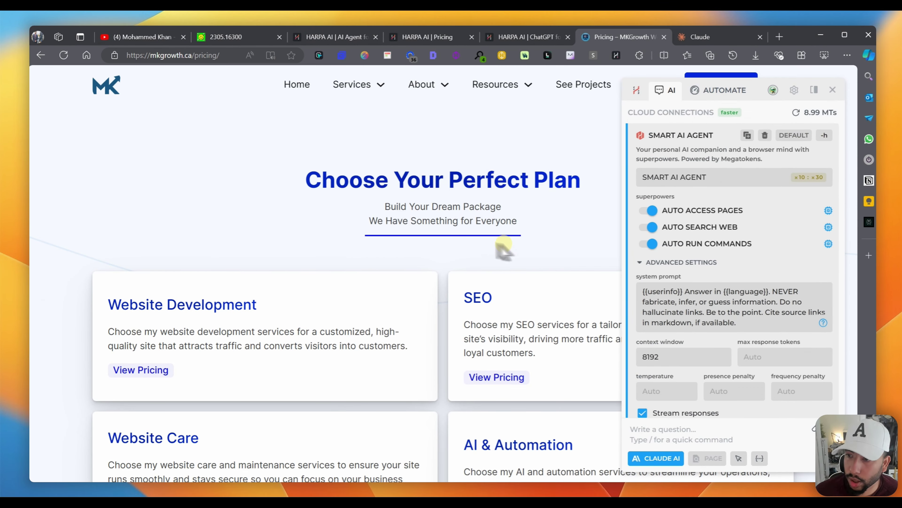
{"action": "left_click", "coordinate": [734, 177]}
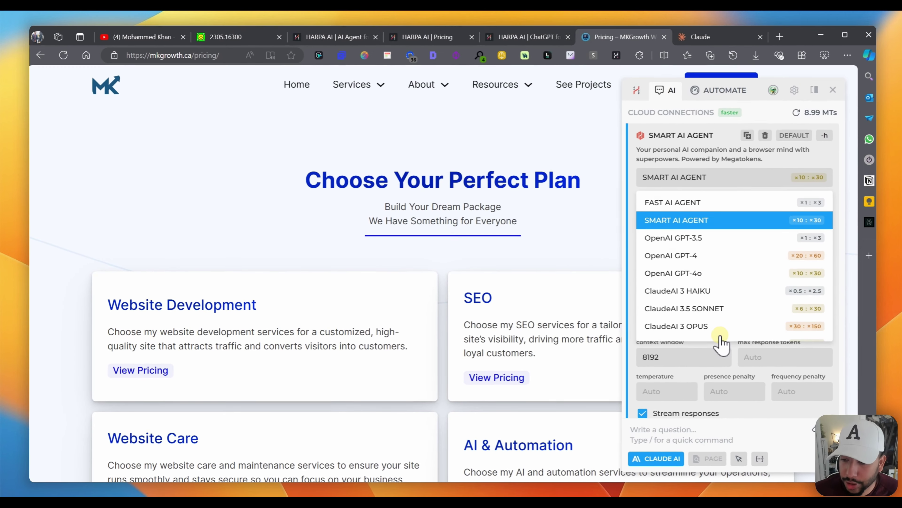
{"action": "left_click", "coordinate": [679, 301]}
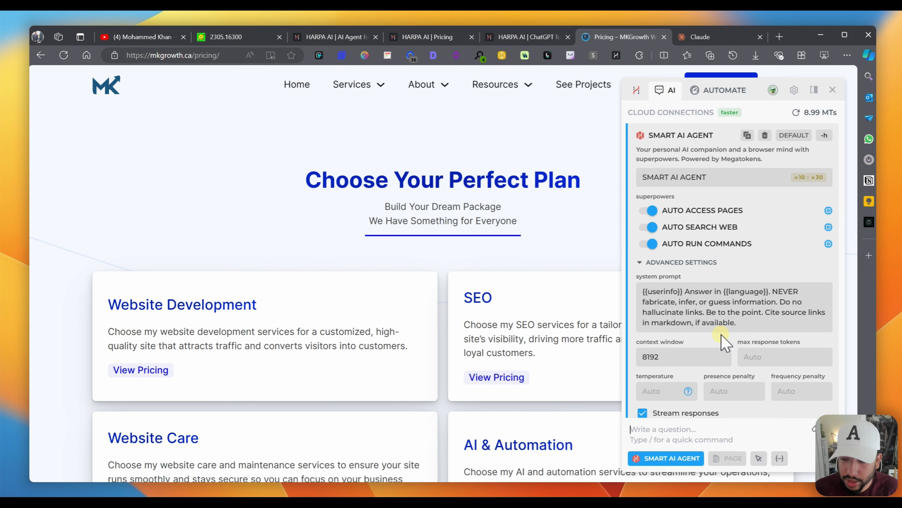
Send the request "extract prices" to the Smart AI Agent for the open pricing page
{"action": "type", "text": "ex"}
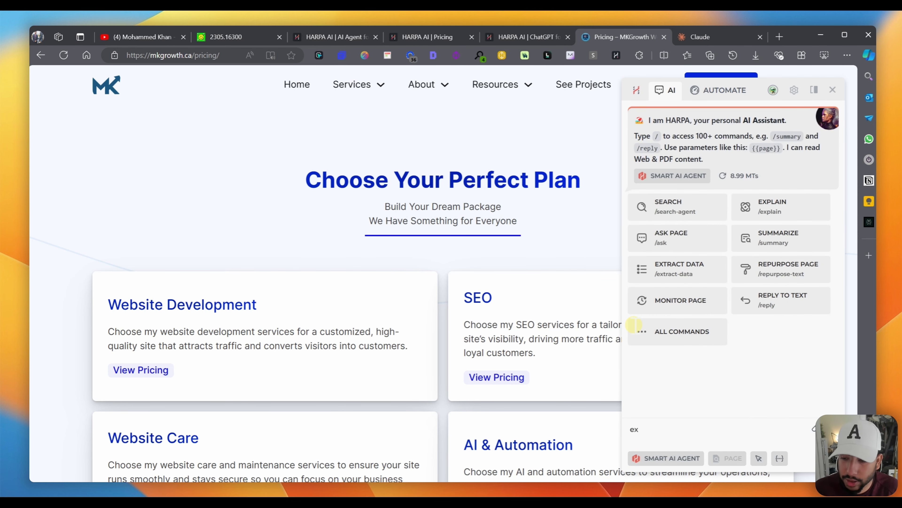
{"action": "type", "text": "tract price"}
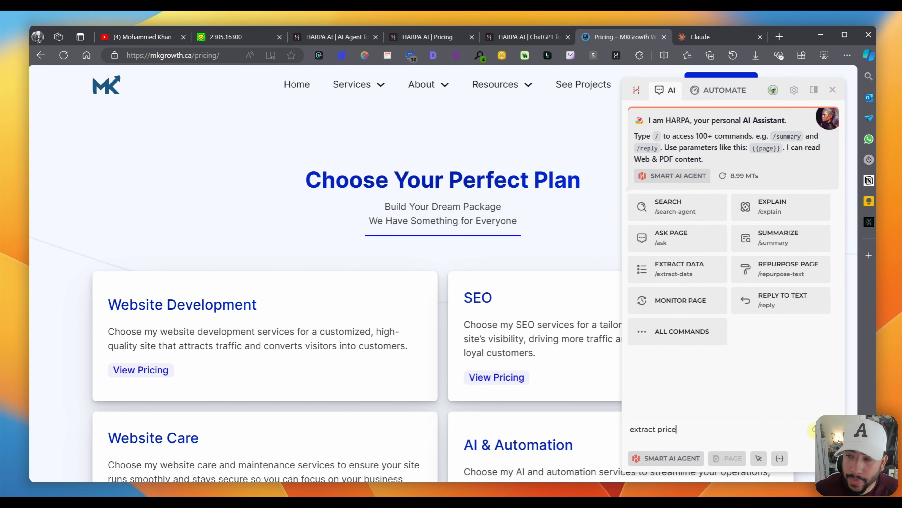
{"action": "type", "text": "s"}
{"action": "left_click", "coordinate": [814, 428]}
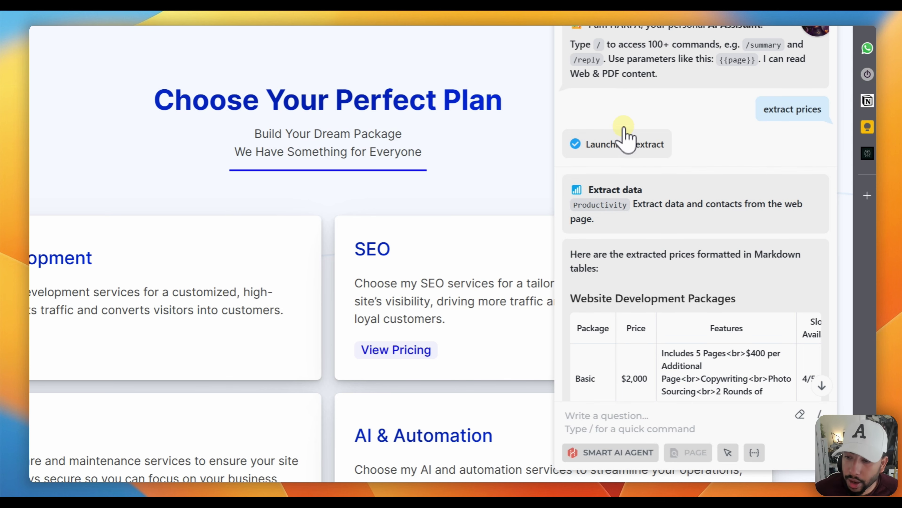
Read through the extracted price tables for the Website Development, SEO, AI & Automation and Website Care packages
{"action": "scroll", "coordinate": [624, 142], "scroll_direction": "down", "scroll_amount": 4}
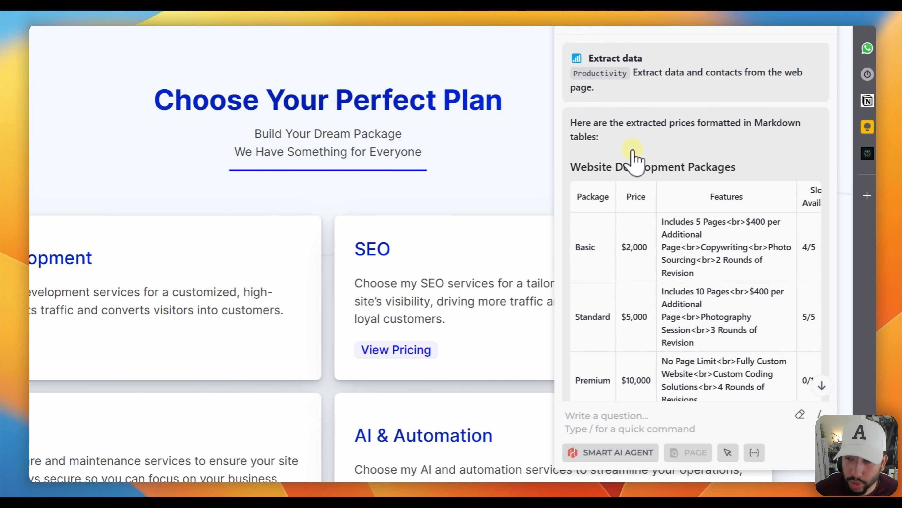
{"action": "scroll", "coordinate": [634, 161], "scroll_direction": "down", "scroll_amount": 4}
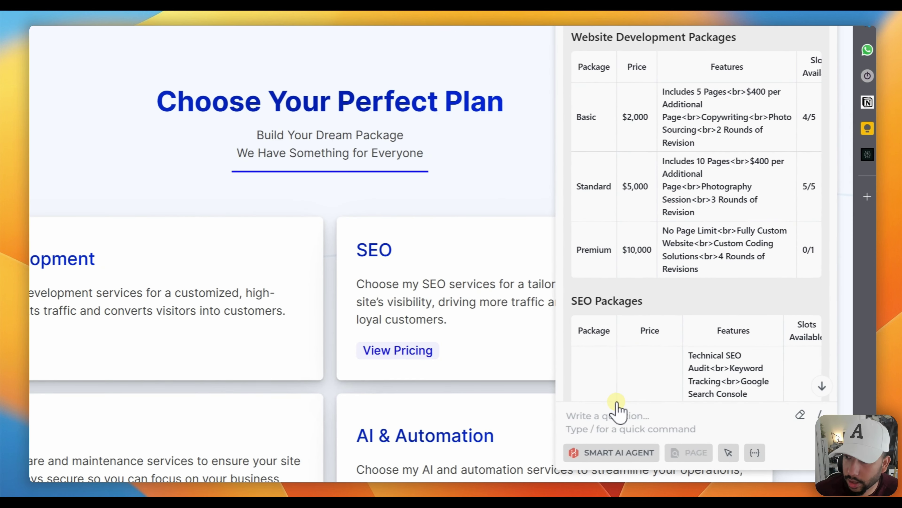
{"action": "scroll", "coordinate": [658, 405], "scroll_direction": "right", "scroll_amount": 1}
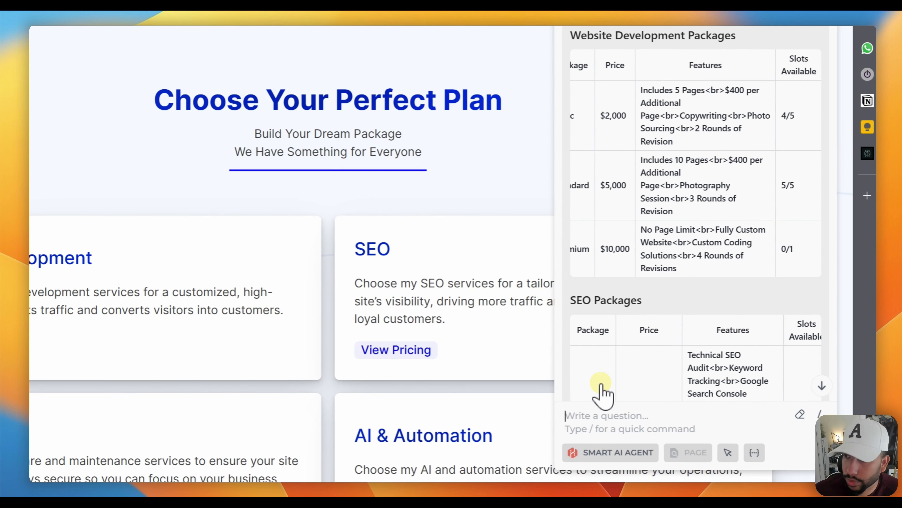
{"action": "scroll", "coordinate": [601, 392], "scroll_direction": "left", "scroll_amount": 1}
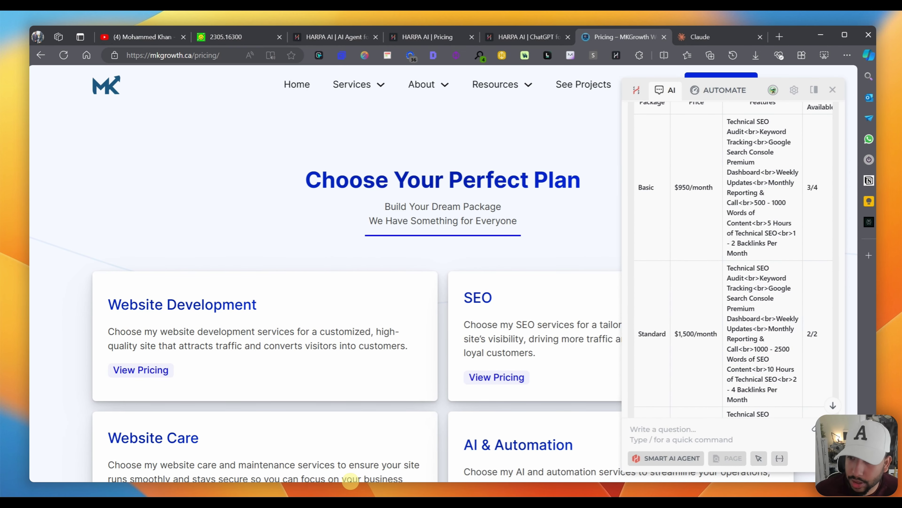
{"action": "scroll", "coordinate": [675, 263], "scroll_direction": "down", "scroll_amount": 6}
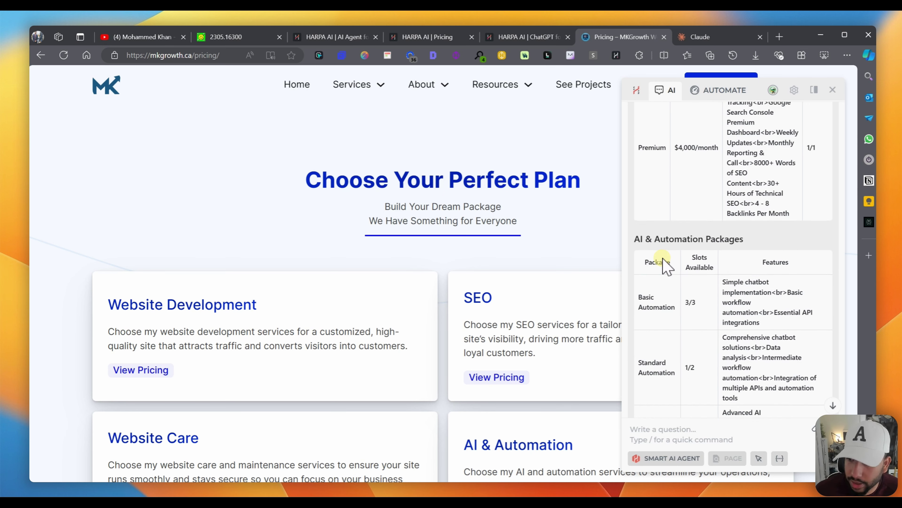
{"action": "scroll", "coordinate": [731, 266], "scroll_direction": "down", "scroll_amount": 3}
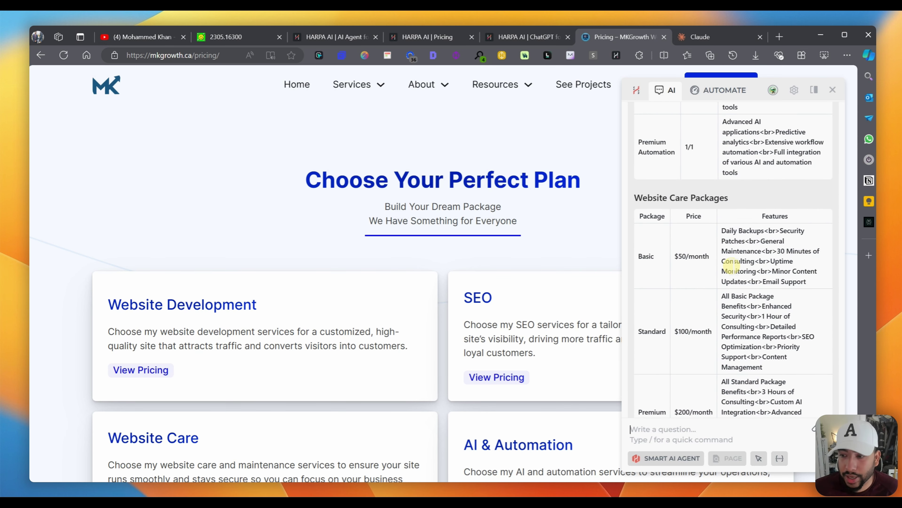
{"action": "scroll", "coordinate": [728, 265], "scroll_direction": "down", "scroll_amount": 2}
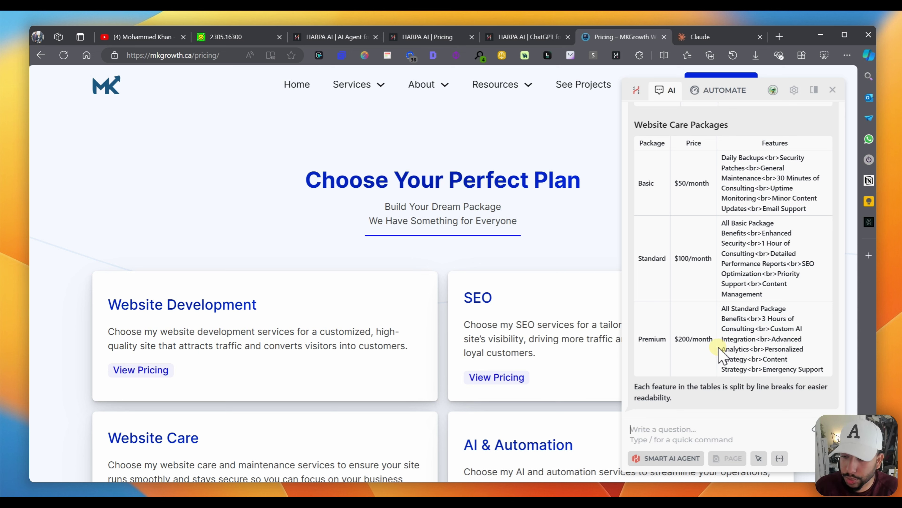
Ask the Smart AI Agent "can you explain the benefits/features of each service" and read through its explanation
{"action": "type", "text": "can you explain the bene"}
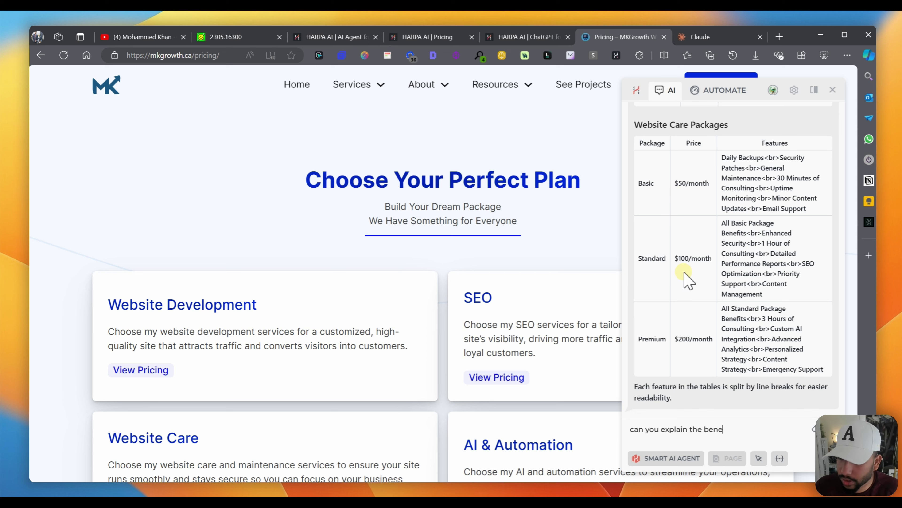
{"action": "type", "text": "fits/feature"}
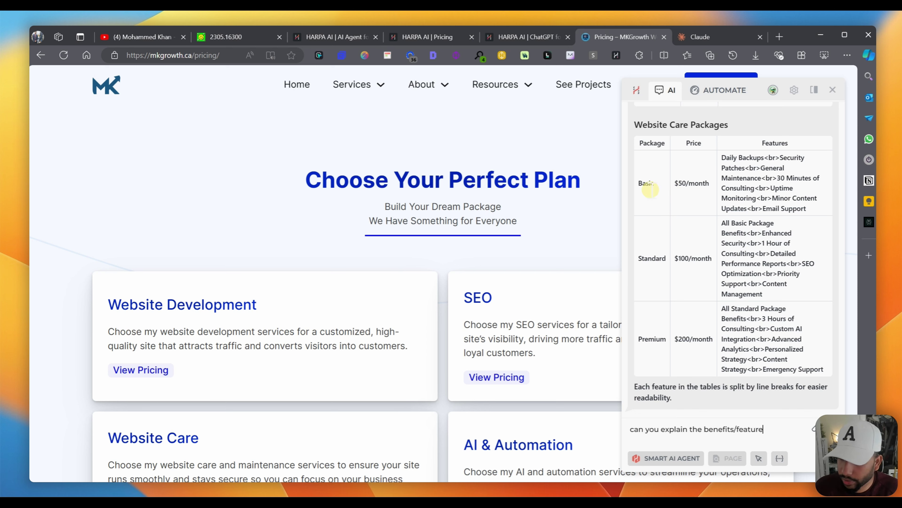
{"action": "type", "text": "s of each service"}
{"action": "key", "text": "Return"}
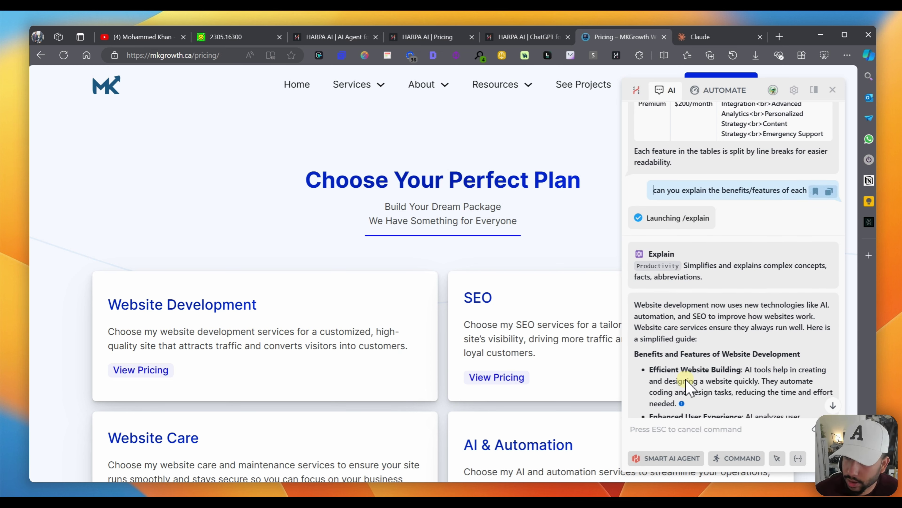
{"action": "left_click_drag", "start_coordinate": [653, 190], "coordinate": [833, 190]}
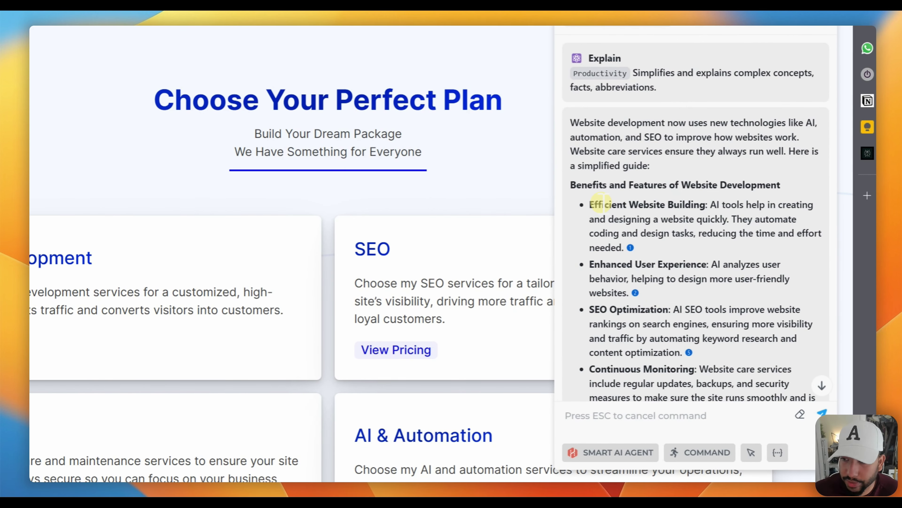
{"action": "scroll", "coordinate": [626, 169], "scroll_direction": "down", "scroll_amount": 5}
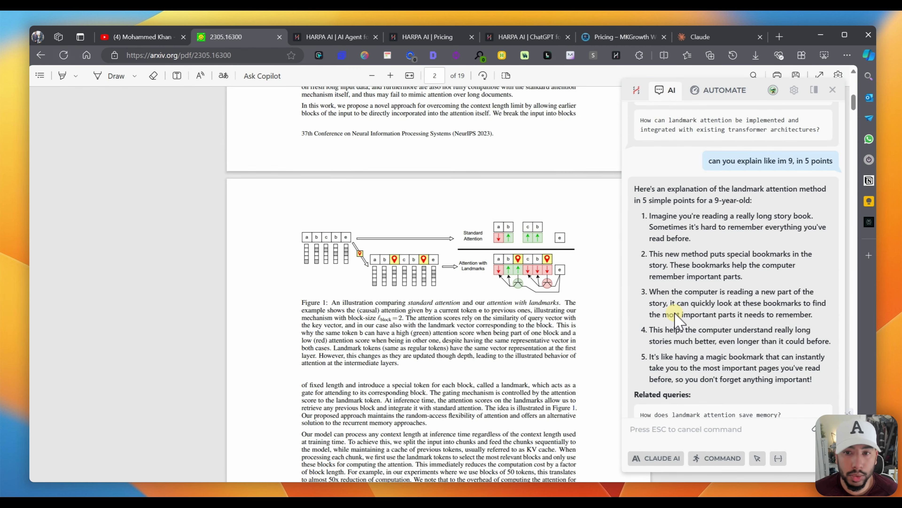
Return from the arXiv PDF to its Google results, trying the search as "unlimited context length ai" before going back to the ext:pdf results
{"action": "key", "text": "alt+Left"}
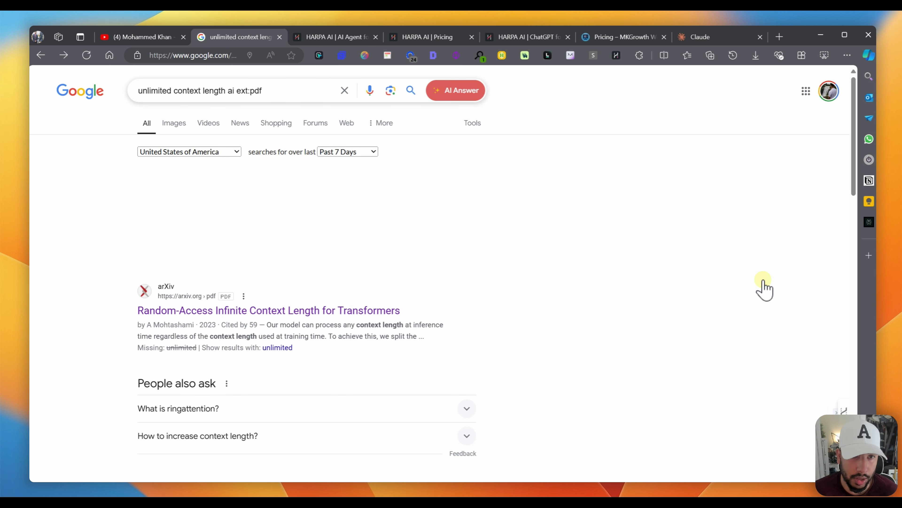
{"action": "left_click_drag", "start_coordinate": [263, 91], "coordinate": [237, 91]}
{"action": "key", "text": "BackSpace"}
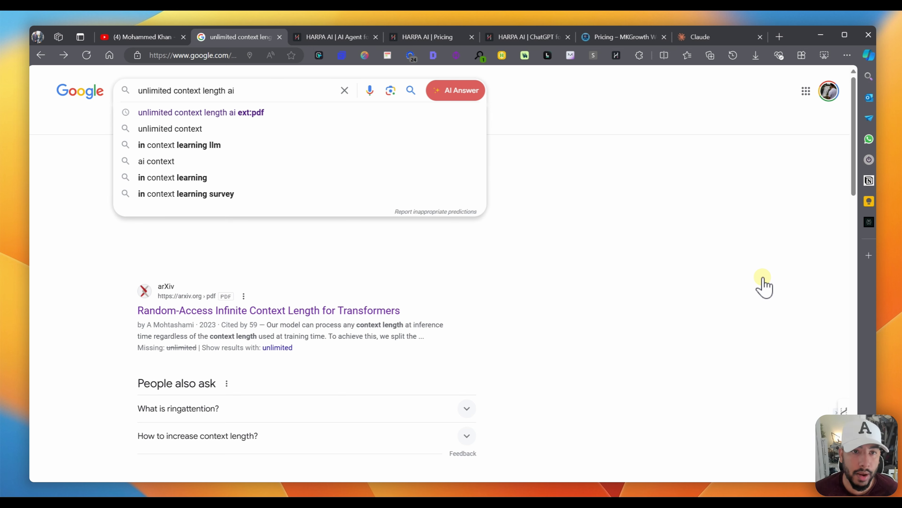
{"action": "key", "text": "Return"}
{"action": "key", "text": "alt+Left"}
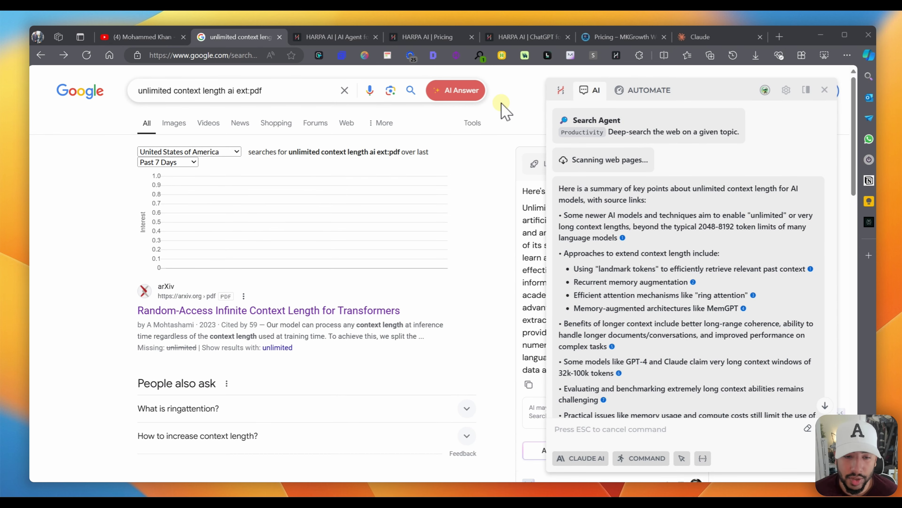
Read through the Search Agent's summary on unlimited context length for AI models, including its related queries
{"action": "scroll", "coordinate": [476, 103], "scroll_direction": "down", "scroll_amount": 4}
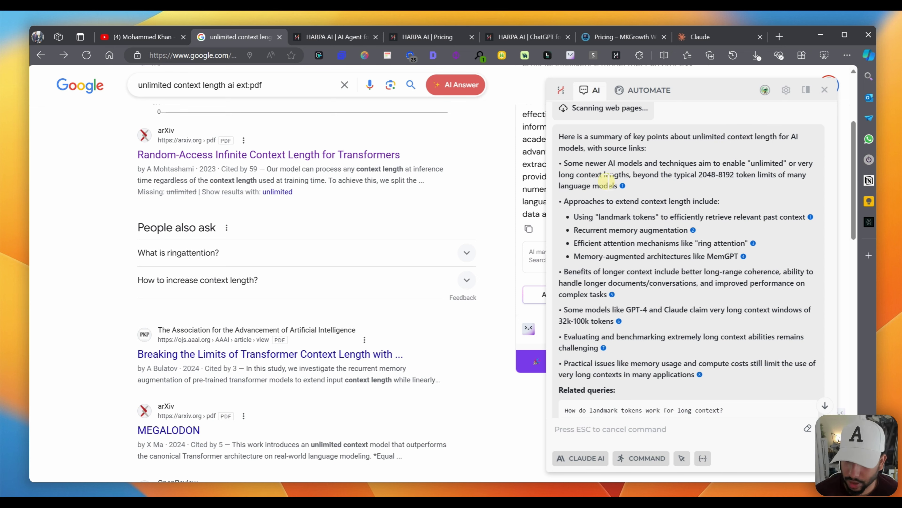
{"action": "scroll", "coordinate": [676, 193], "scroll_direction": "down", "scroll_amount": 3}
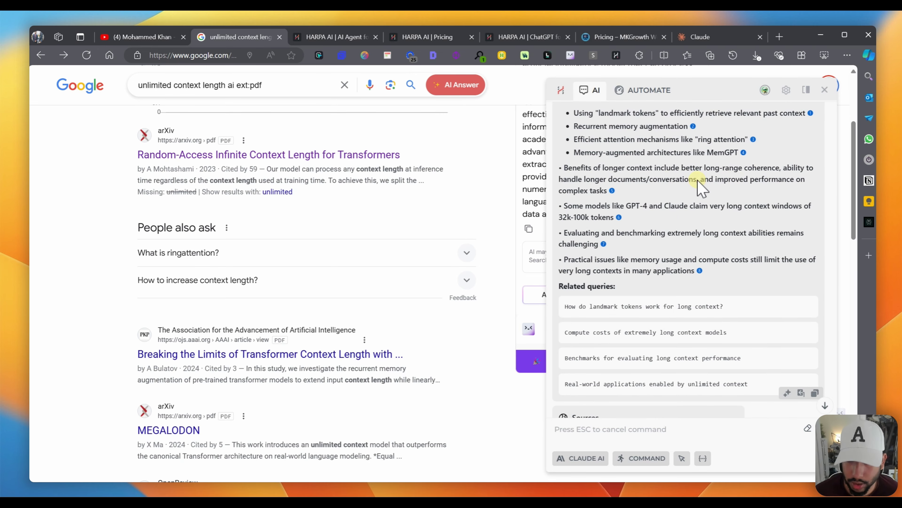